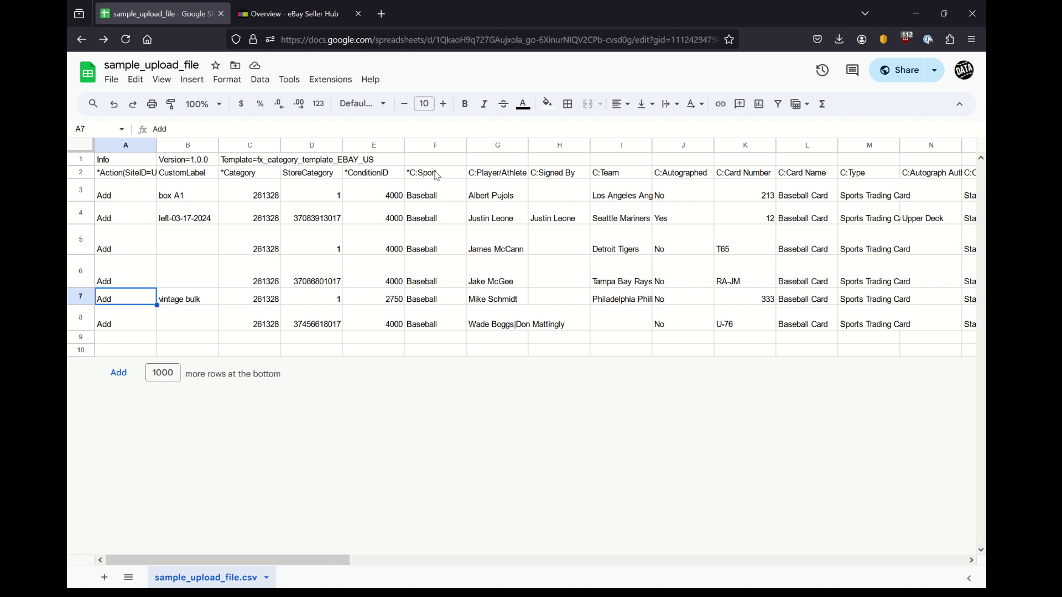
# Examine the listing data range and the Info, Version and Template cells in row 1.
pyautogui.moveTo(120, 162); pyautogui.dragTo(918, 336)
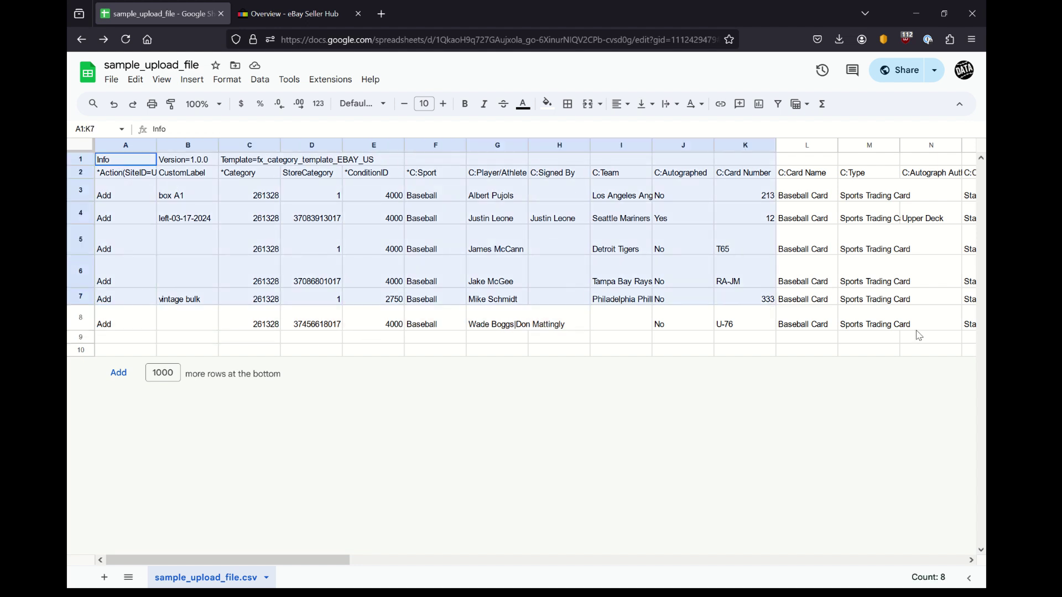
pyautogui.click(387, 270)
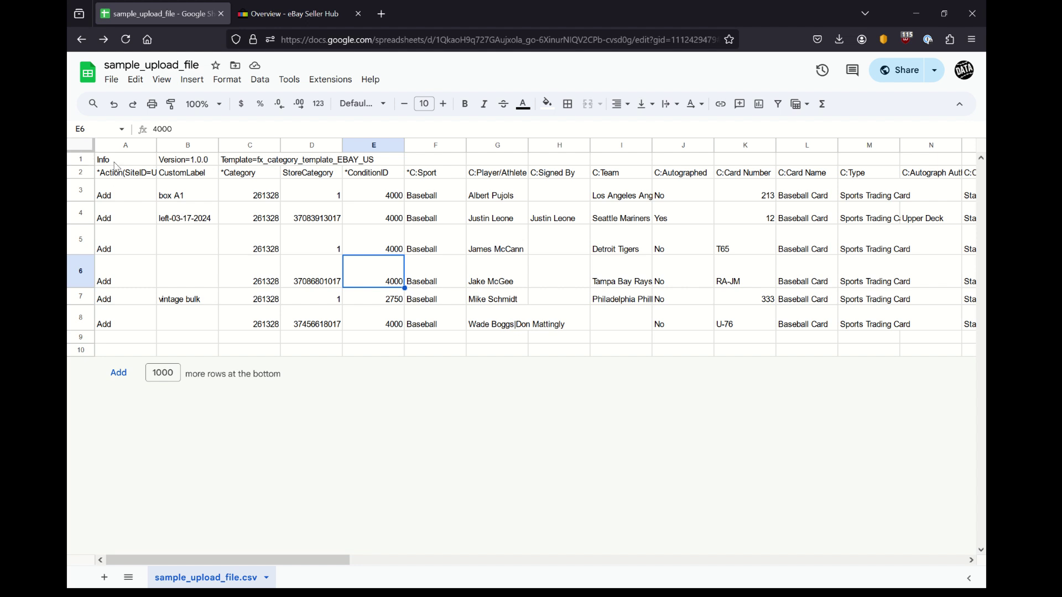
pyautogui.moveTo(113, 164); pyautogui.dragTo(333, 162)
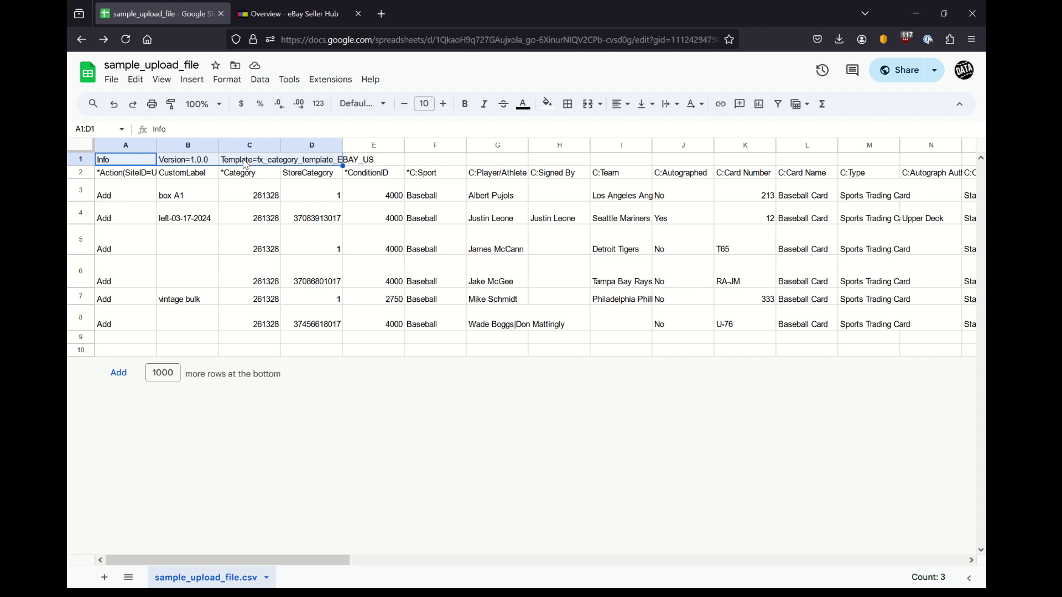
pyautogui.click(141, 196)
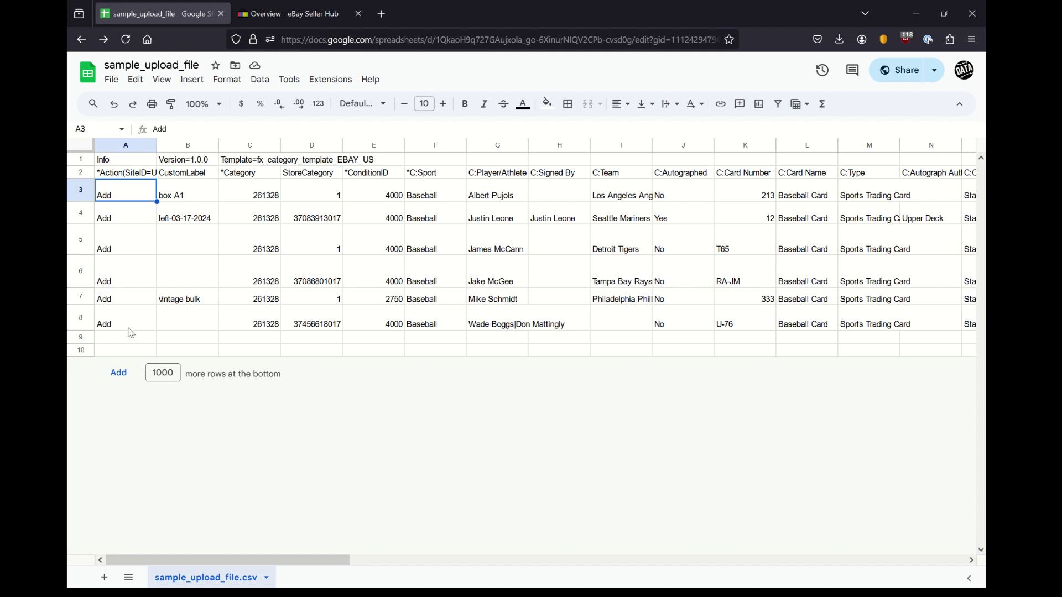
# Make all the column headers in row 2 bold.
pyautogui.click(121, 175)
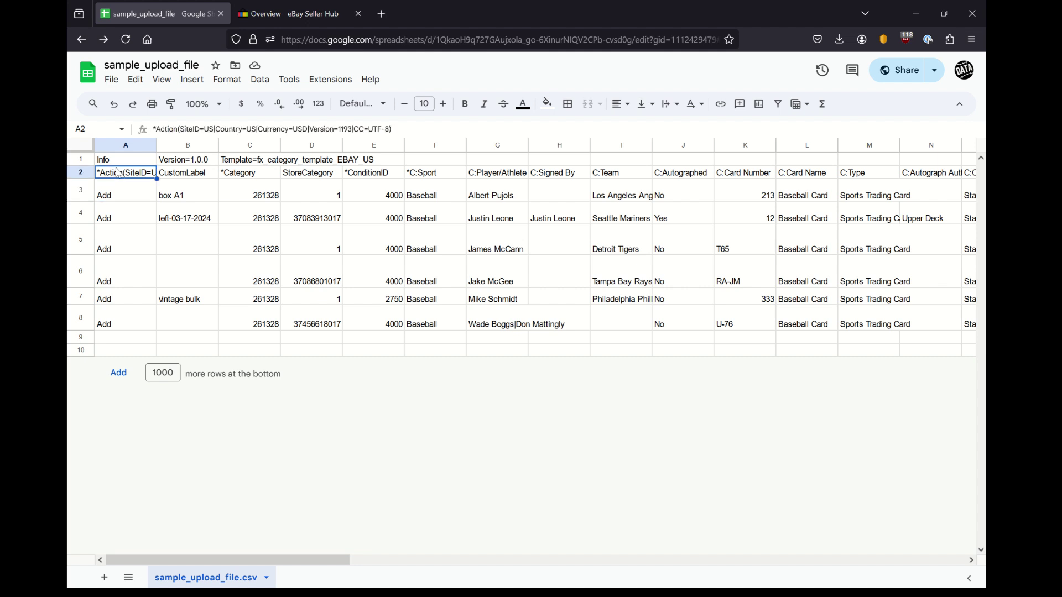
pyautogui.click(80, 173)
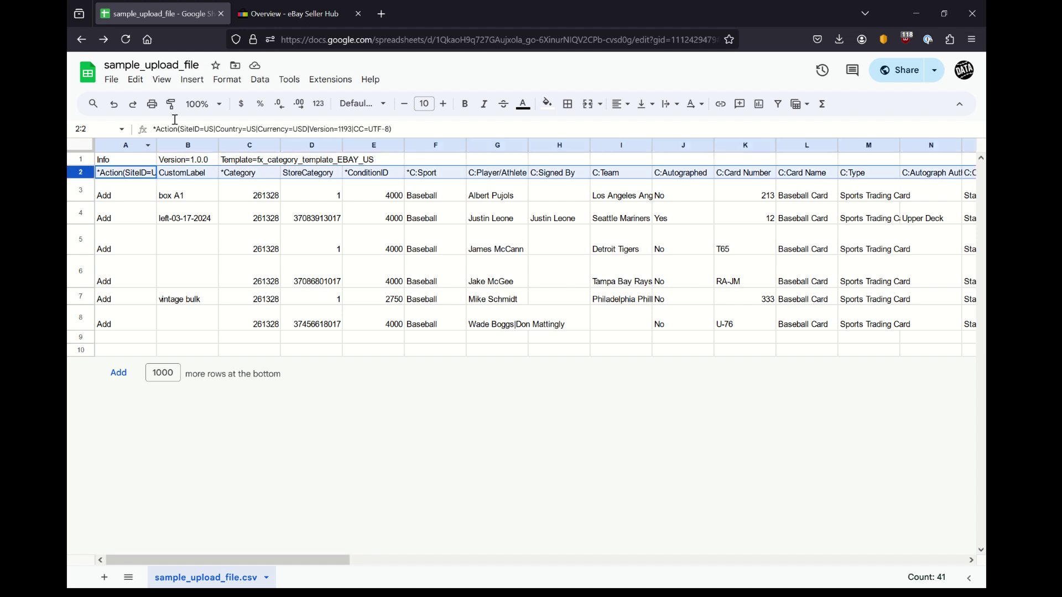
pyautogui.click(465, 104)
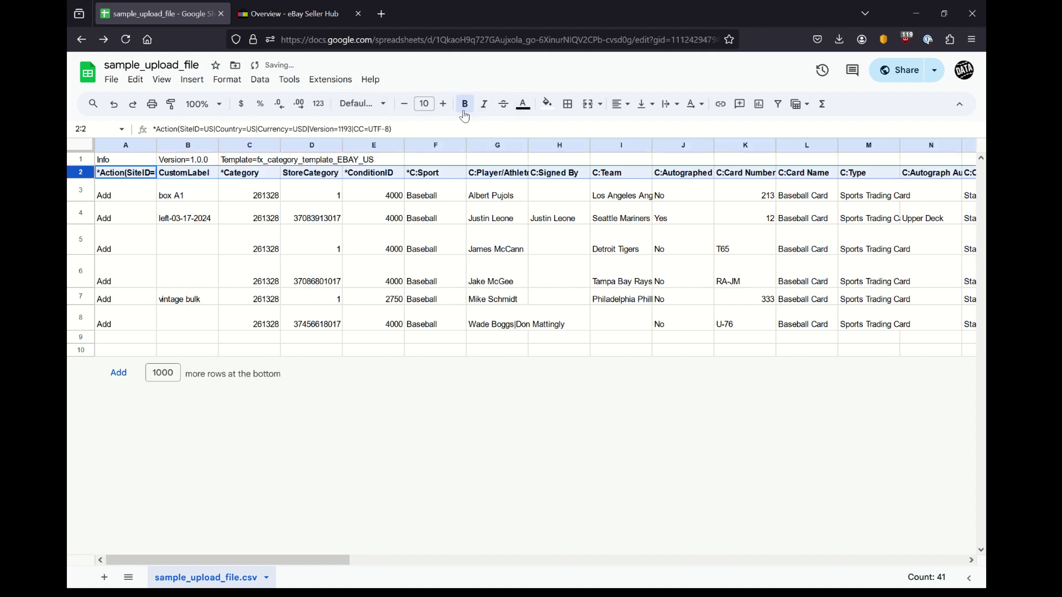
pyautogui.click(78, 222)
pyautogui.click(235, 212)
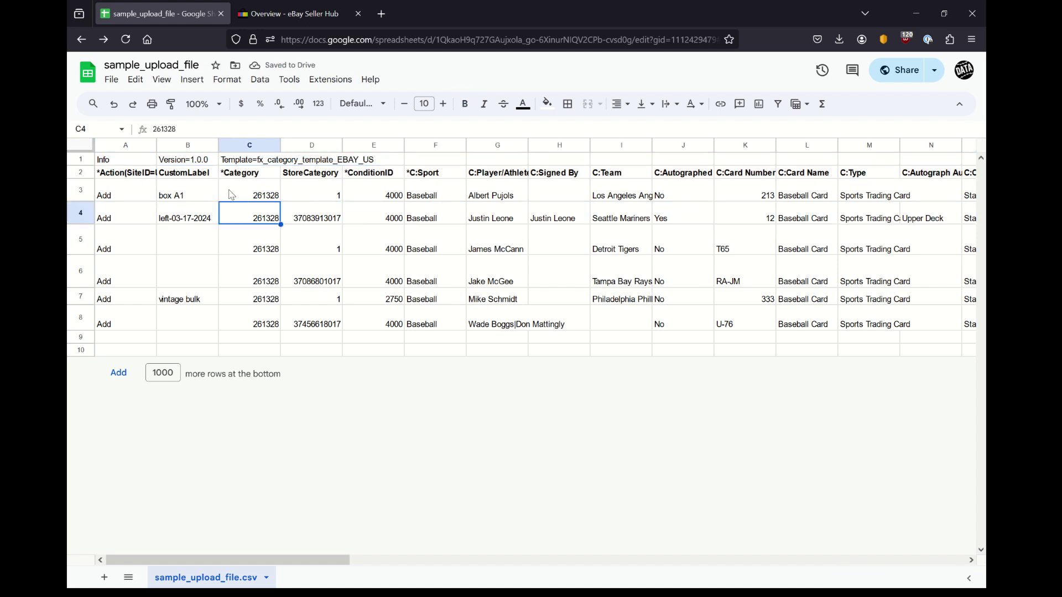
# Inspect the leading asterisk in the Action header and compare it with the CustomLabel header.
pyautogui.click(124, 176)
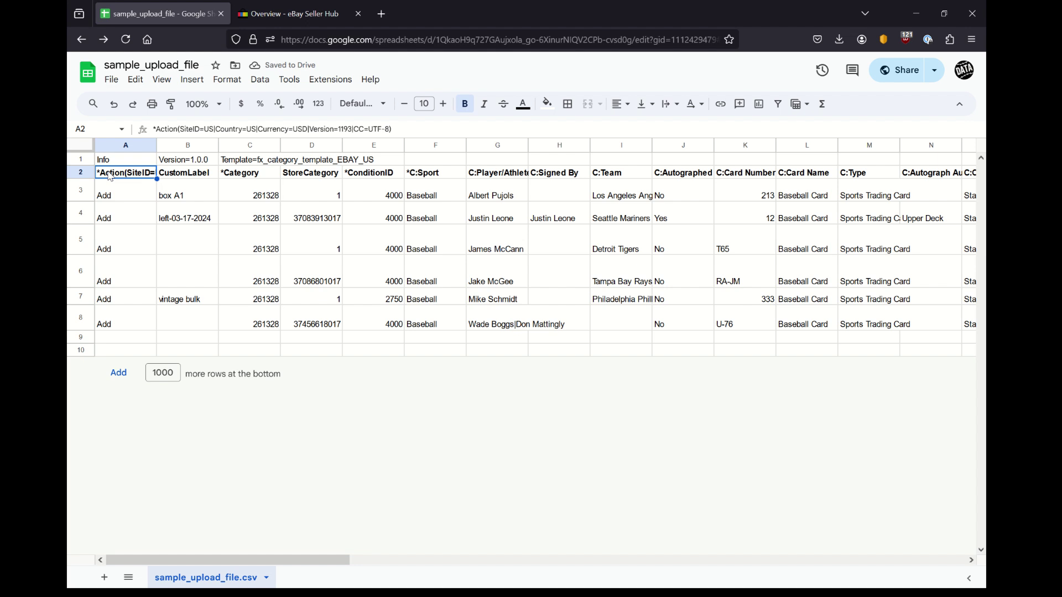
pyautogui.moveTo(157, 130); pyautogui.dragTo(153, 129)
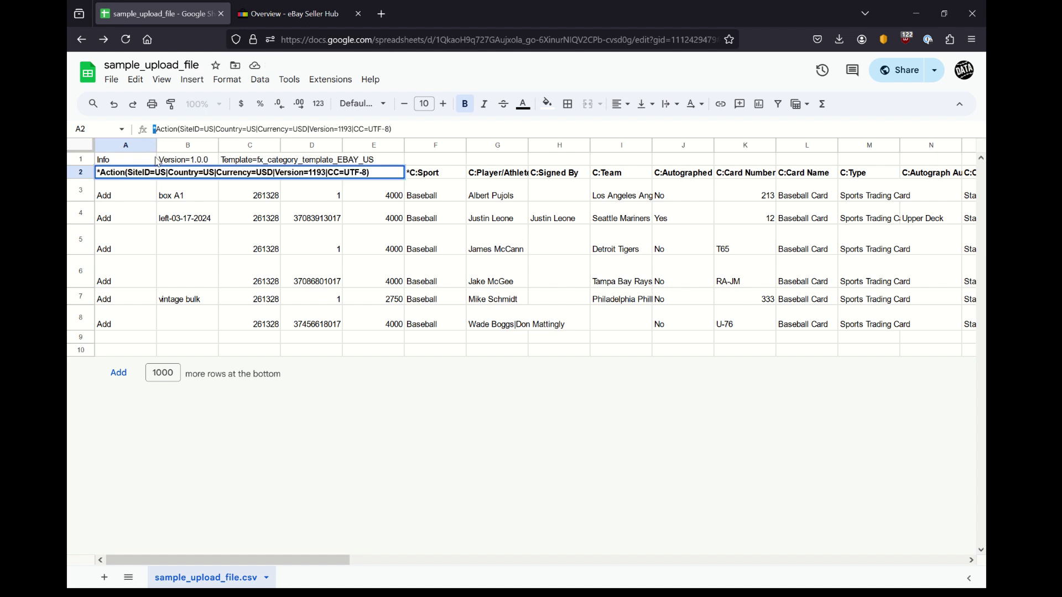
pyautogui.click(161, 245)
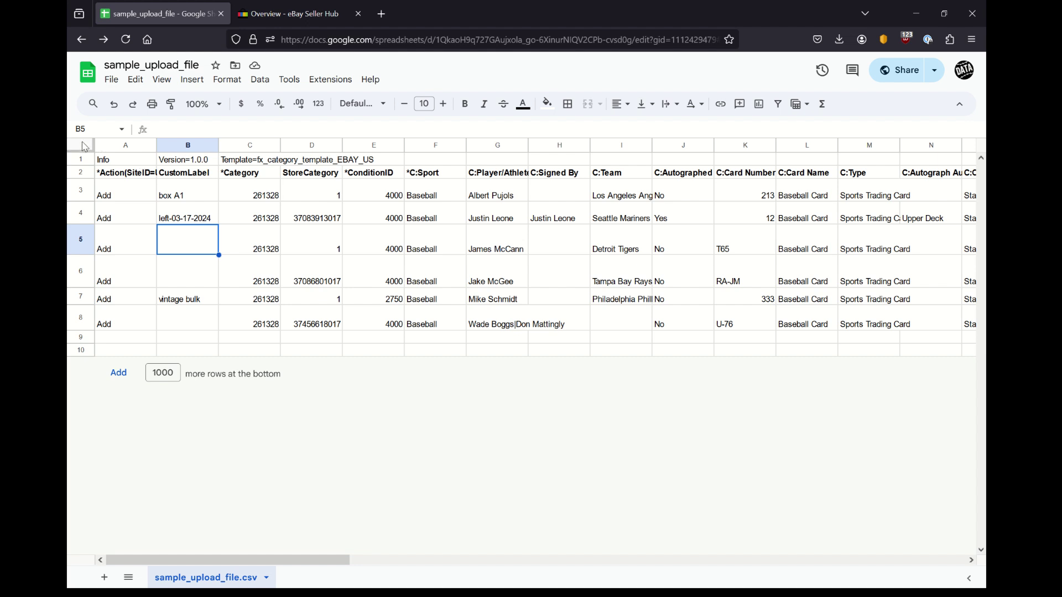
pyautogui.click(186, 177)
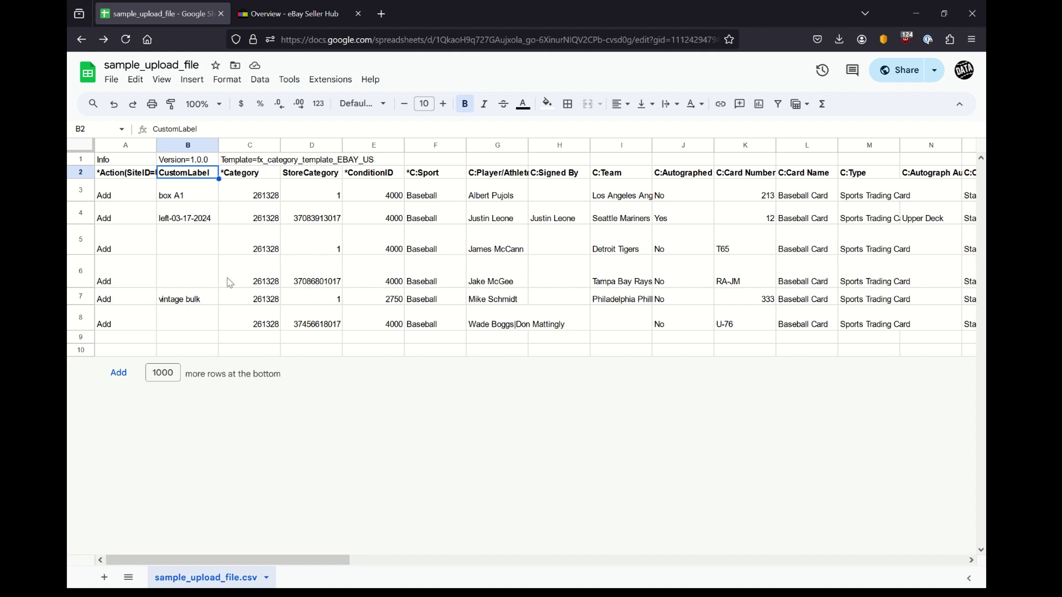
# Look across the listing rows through the further card detail columns and return to column A.
pyautogui.click(133, 323)
pyautogui.moveTo(127, 324); pyautogui.dragTo(989, 194)
pyautogui.click(473, 268)
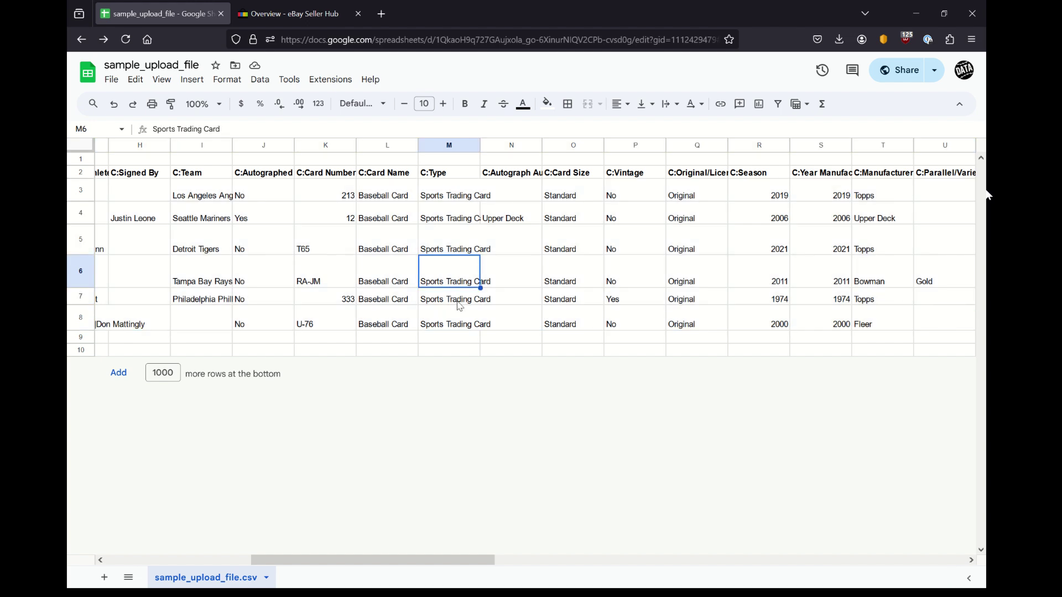
pyautogui.moveTo(379, 562); pyautogui.dragTo(113, 546)
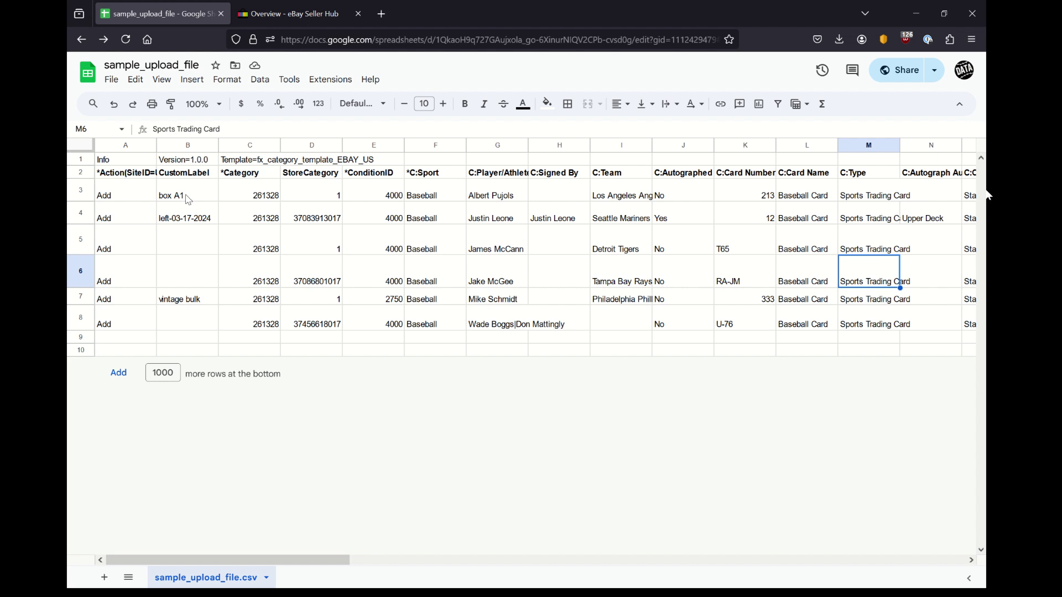
# Examine the Action entries and the CustomLabel values of the listings in rows 3 to 8.
pyautogui.moveTo(125, 173); pyautogui.dragTo(128, 331)
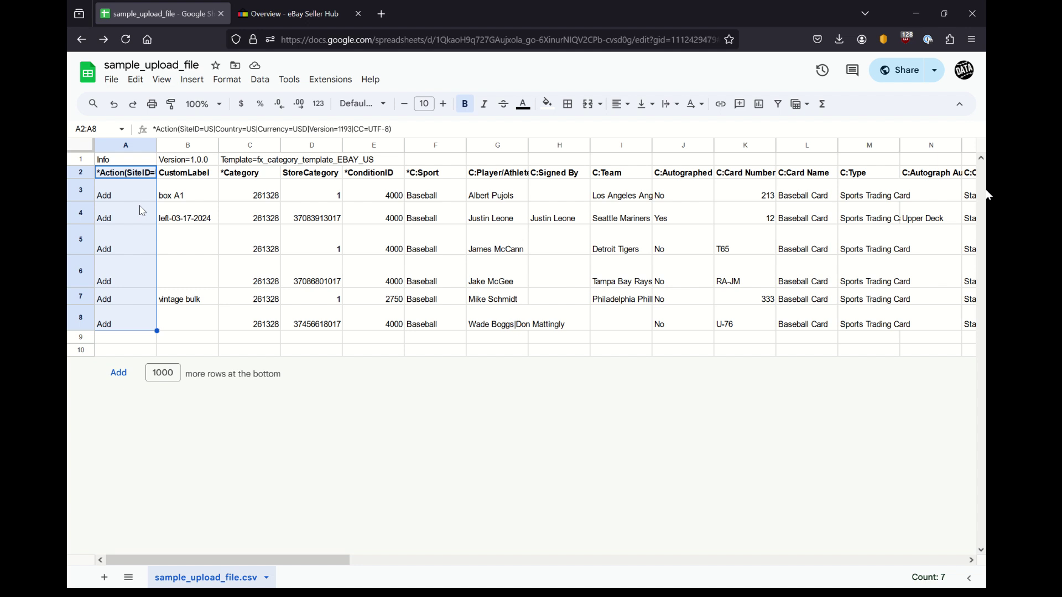
pyautogui.moveTo(125, 193); pyautogui.dragTo(125, 329)
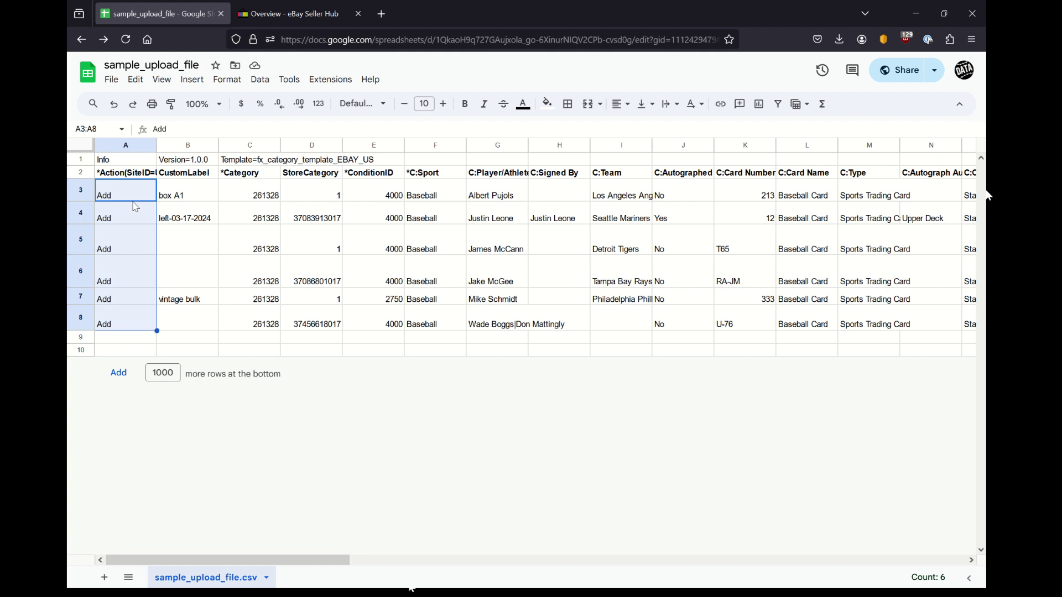
pyautogui.click(187, 174)
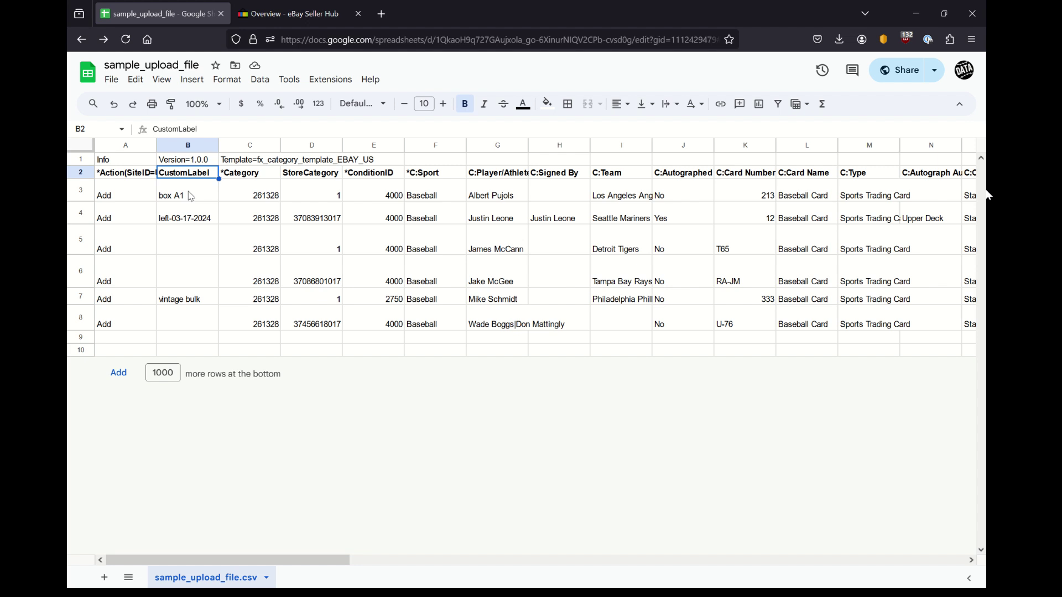
pyautogui.moveTo(191, 197); pyautogui.dragTo(203, 328)
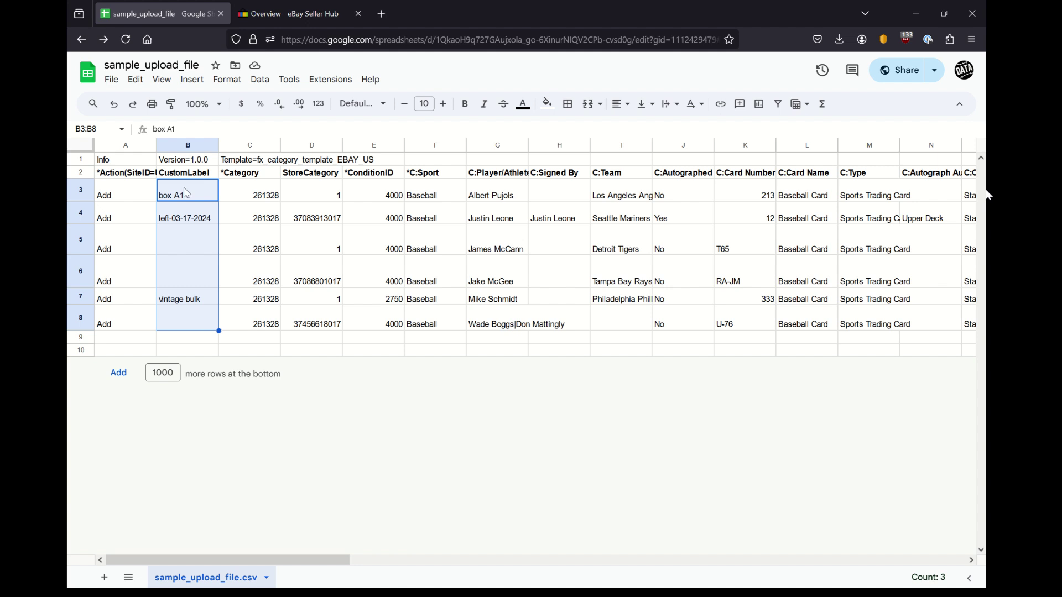
pyautogui.click(177, 197)
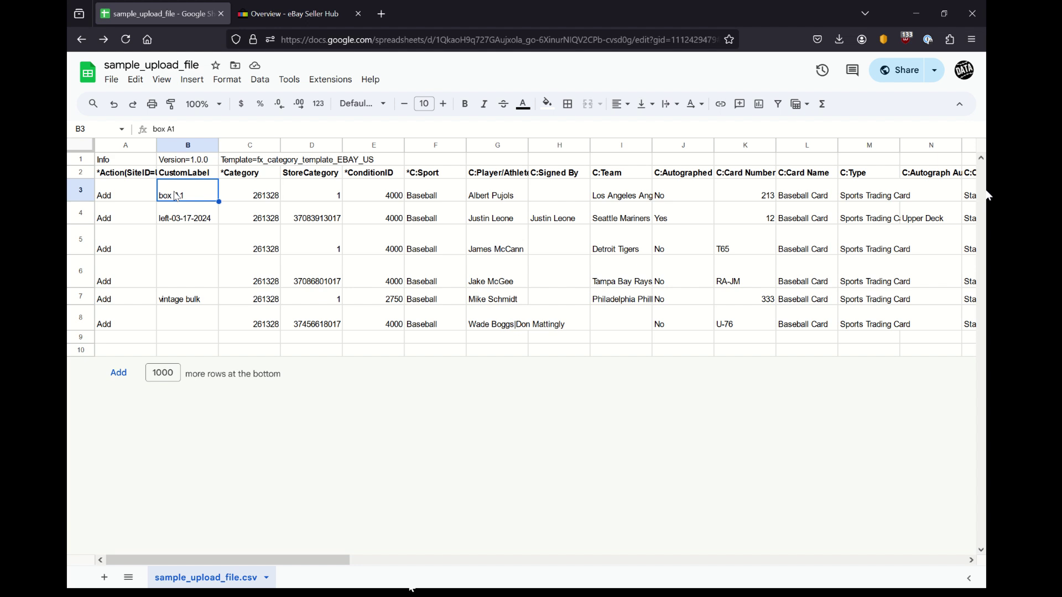
pyautogui.click(187, 219)
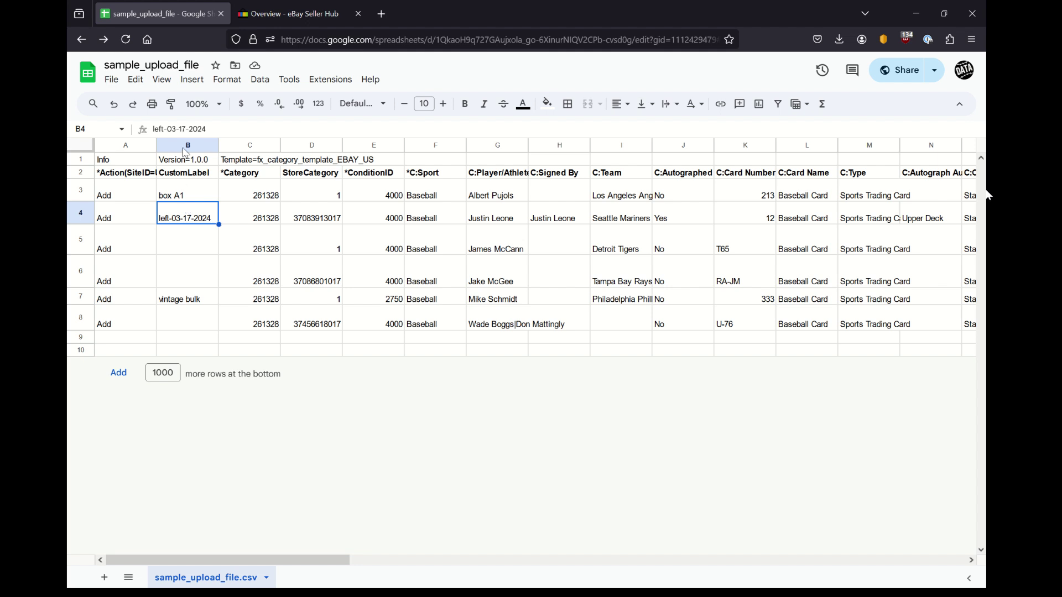
pyautogui.moveTo(188, 173); pyautogui.dragTo(212, 325)
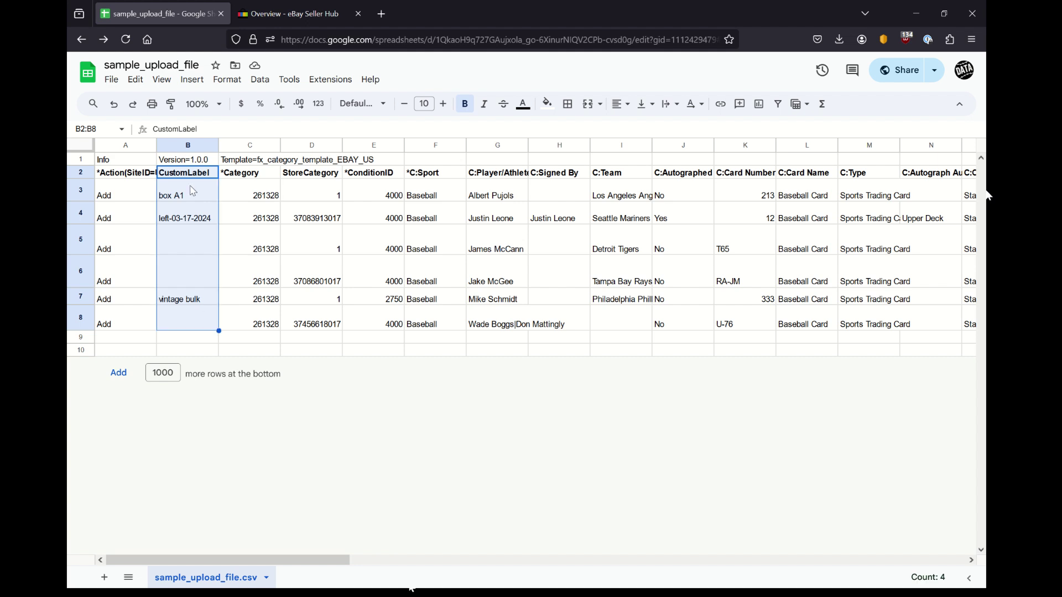
# Examine the Category values in rows 3 to 8 and the headers following that column.
pyautogui.moveTo(260, 178); pyautogui.dragTo(277, 332)
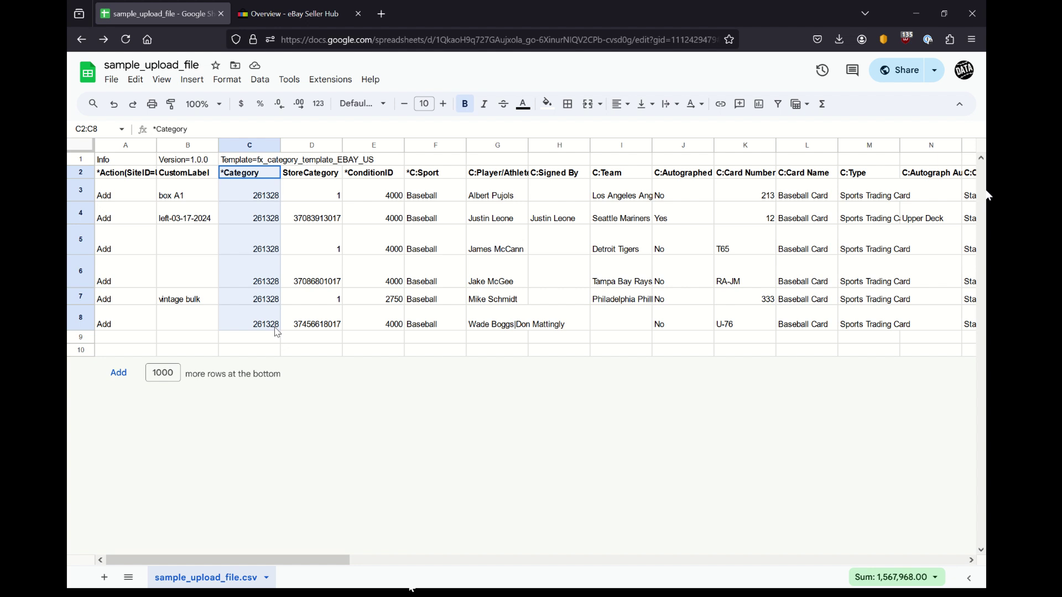
pyautogui.moveTo(278, 333); pyautogui.dragTo(278, 333)
pyautogui.moveTo(266, 198); pyautogui.dragTo(266, 329)
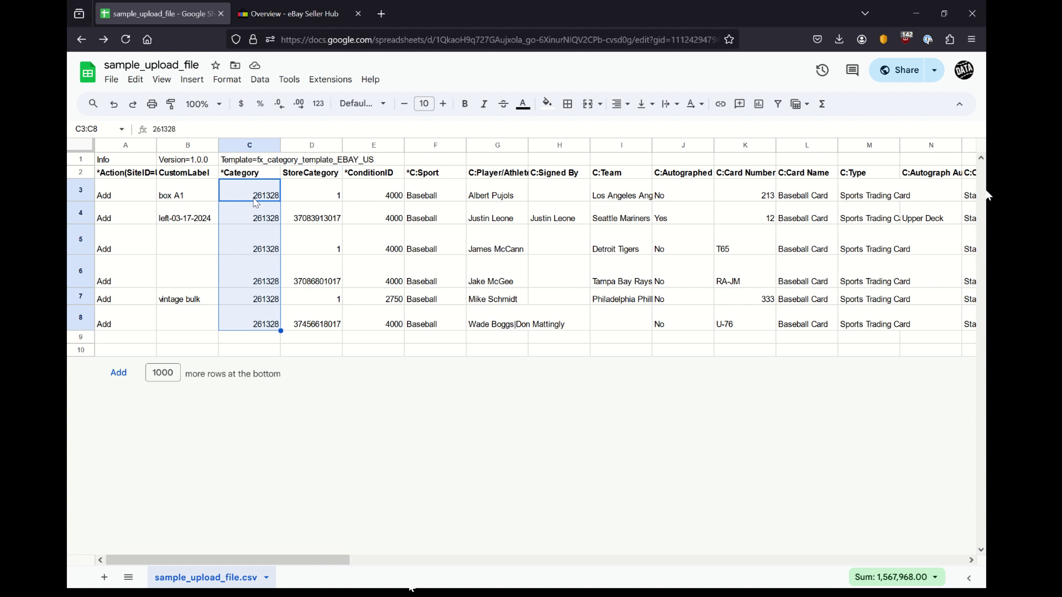
pyautogui.moveTo(321, 176); pyautogui.dragTo(921, 178)
pyautogui.click(450, 213)
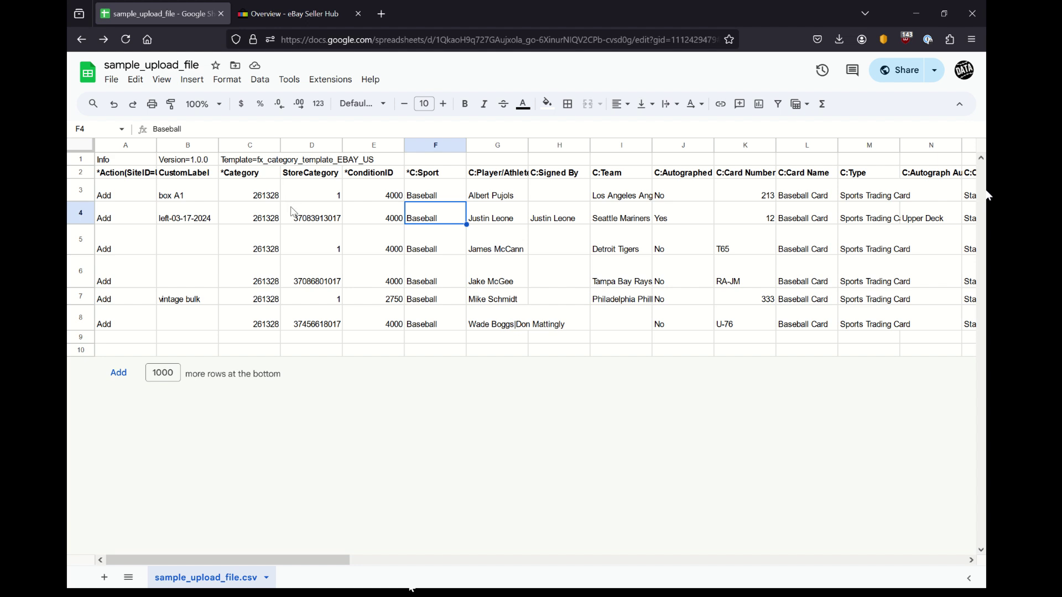
# Examine the StoreCategory column and compare the ConditionID codes of the listings in rows 3 to 8.
pyautogui.moveTo(323, 178); pyautogui.dragTo(329, 321)
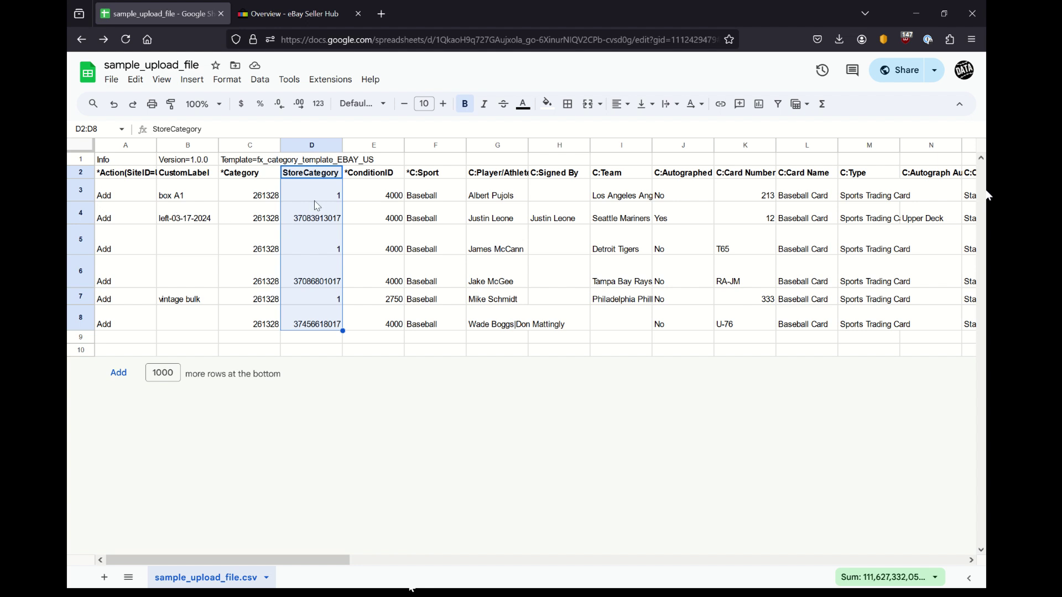
pyautogui.click(375, 178)
pyautogui.moveTo(374, 179); pyautogui.dragTo(387, 334)
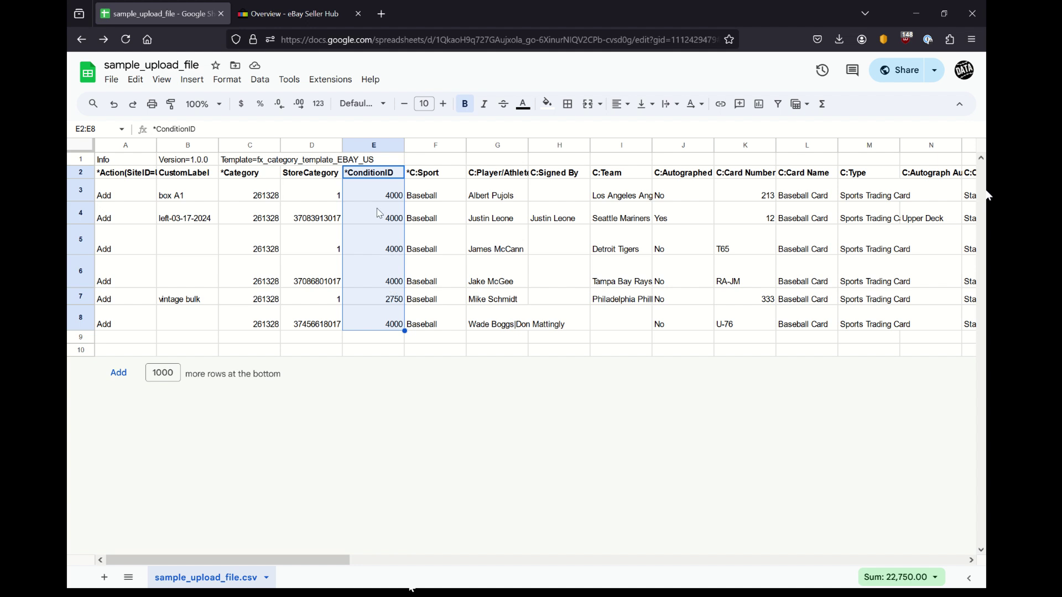
pyautogui.moveTo(378, 201); pyautogui.dragTo(389, 283)
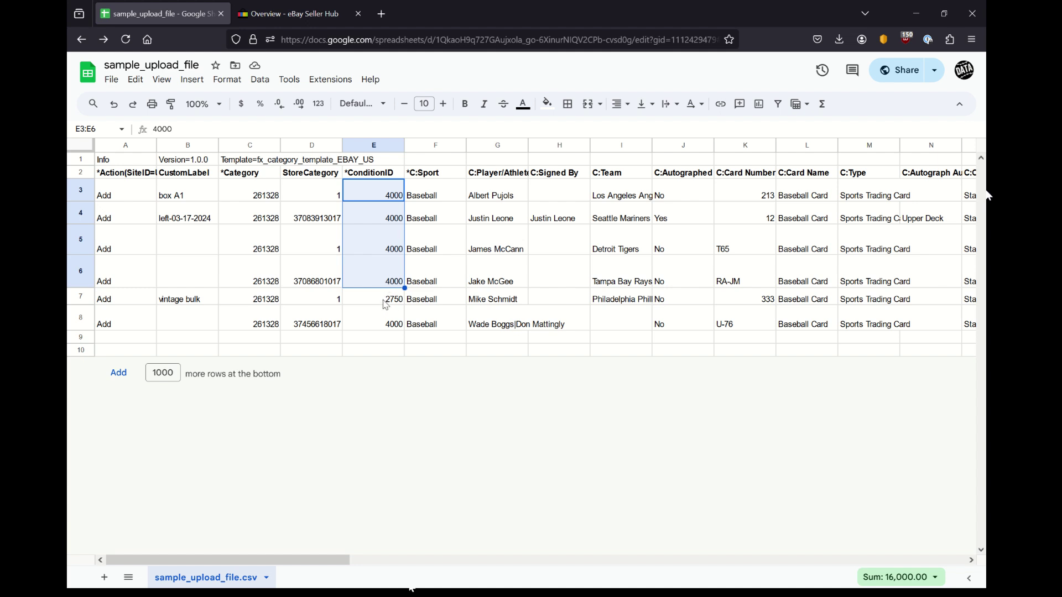
pyautogui.click(387, 305)
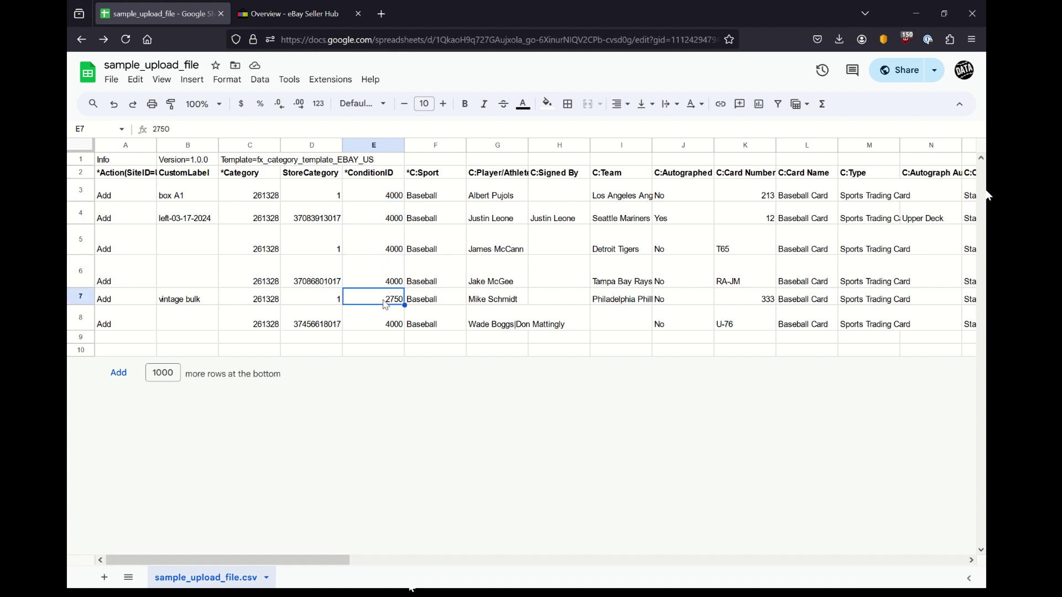
pyautogui.click(394, 191)
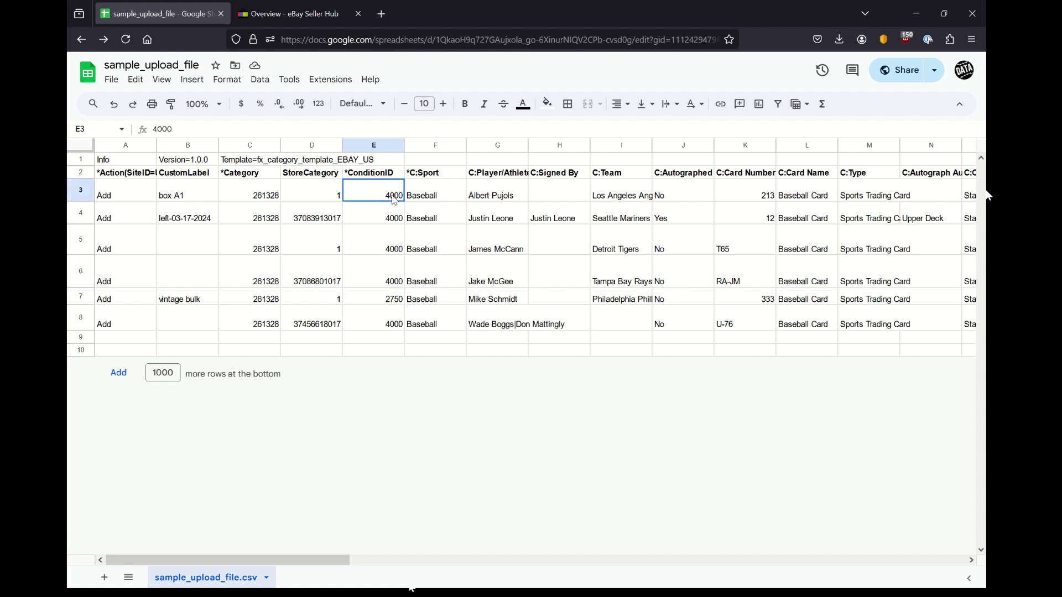
pyautogui.keyDown('shift'); pyautogui.click(387, 329); pyautogui.keyUp('shift')
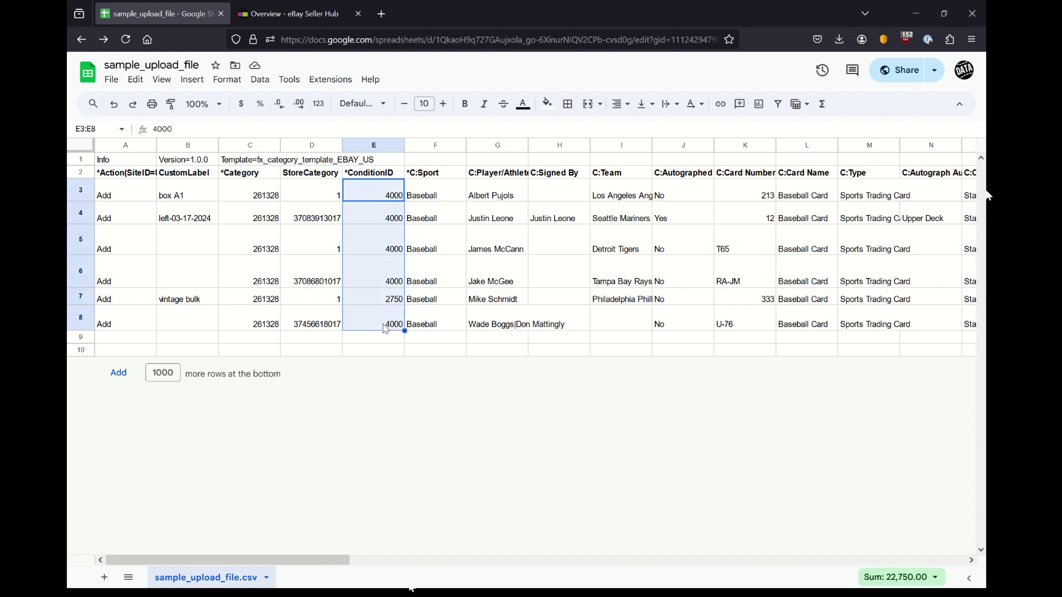
# Examine the Sport and Player/Athlete columns, including the separator between the two players in cell G8.
pyautogui.moveTo(442, 198); pyautogui.dragTo(437, 327)
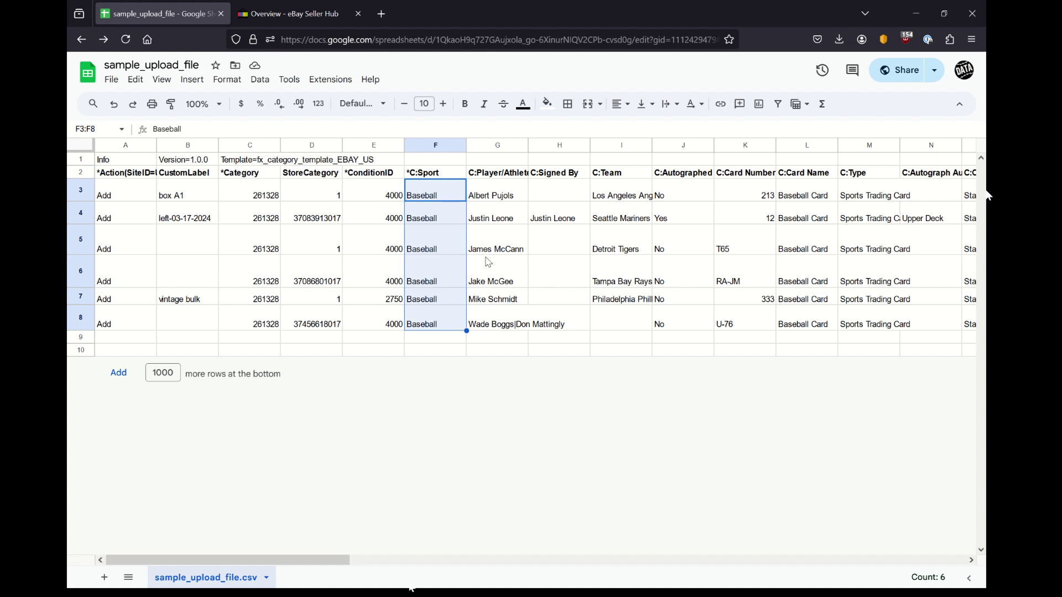
pyautogui.click(512, 229)
pyautogui.click(504, 189)
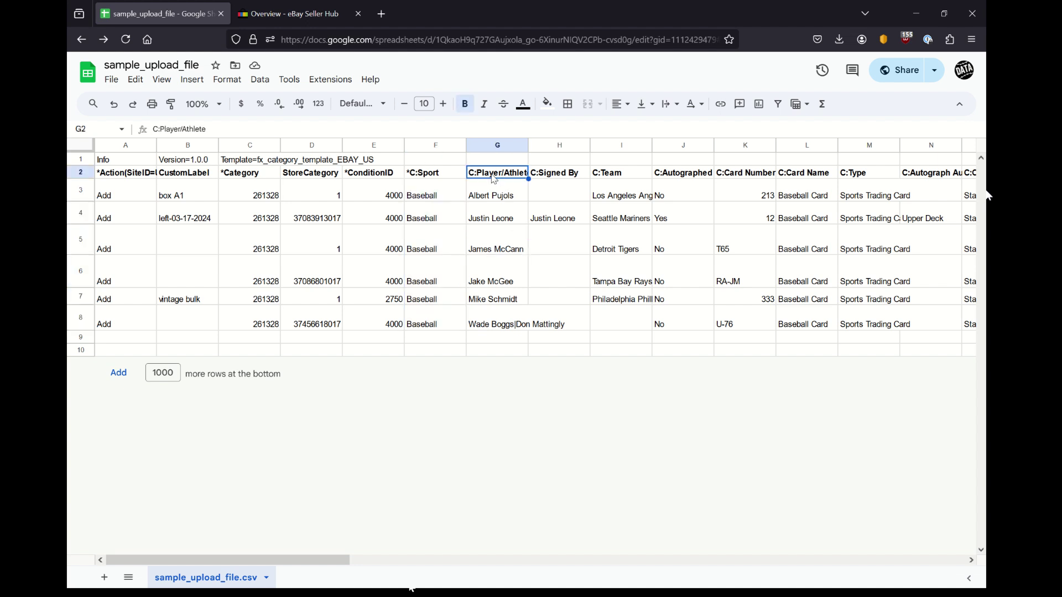
pyautogui.moveTo(495, 191); pyautogui.dragTo(506, 337)
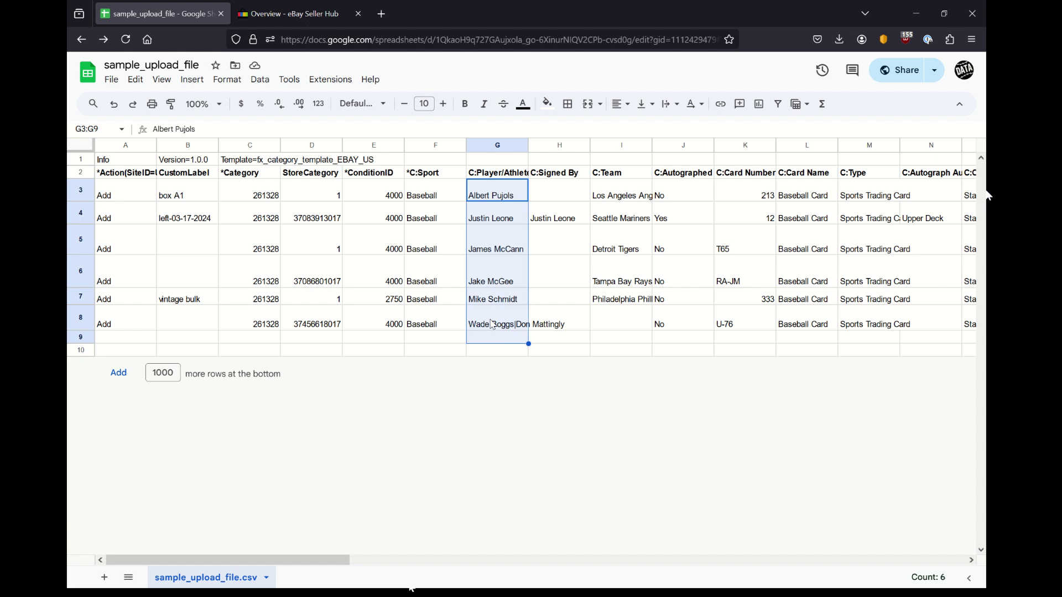
pyautogui.click(493, 325)
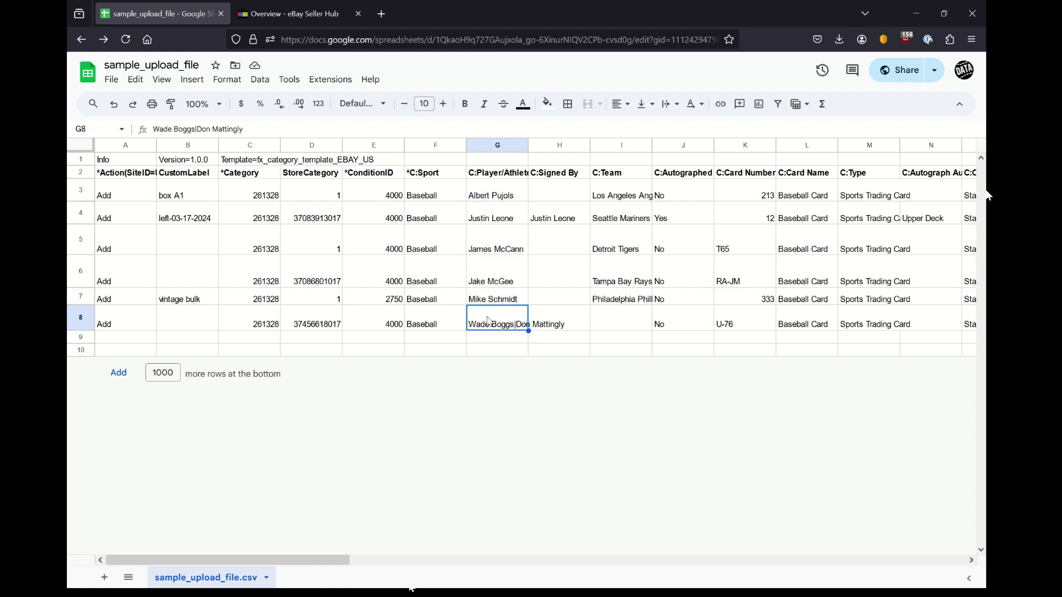
pyautogui.click(197, 128)
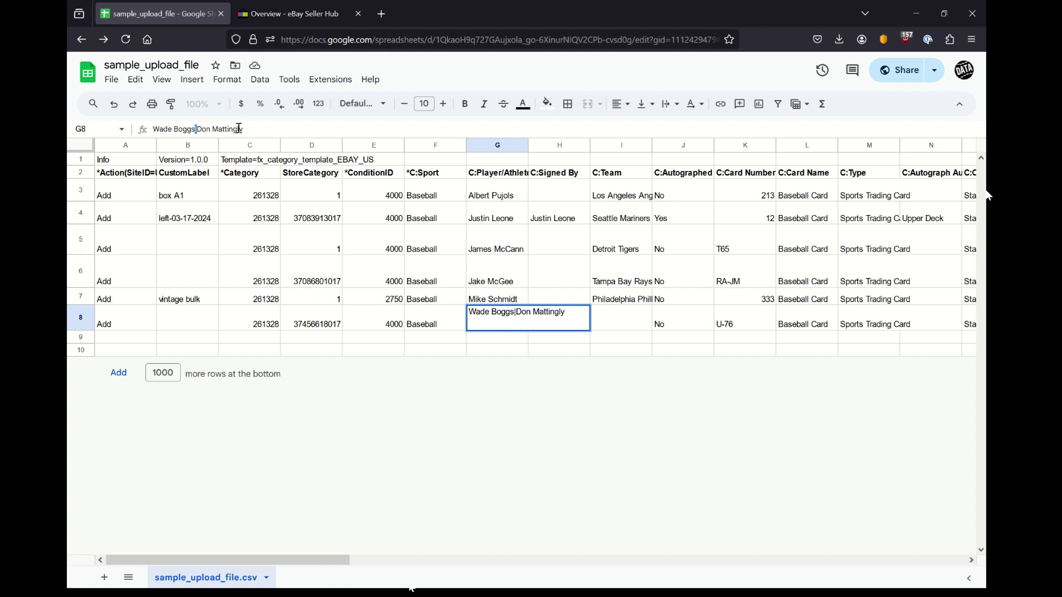
# Compare the single-player entry in G5 with the two-player entry in G8, examining each name and the separator between them.
pyautogui.click(520, 249)
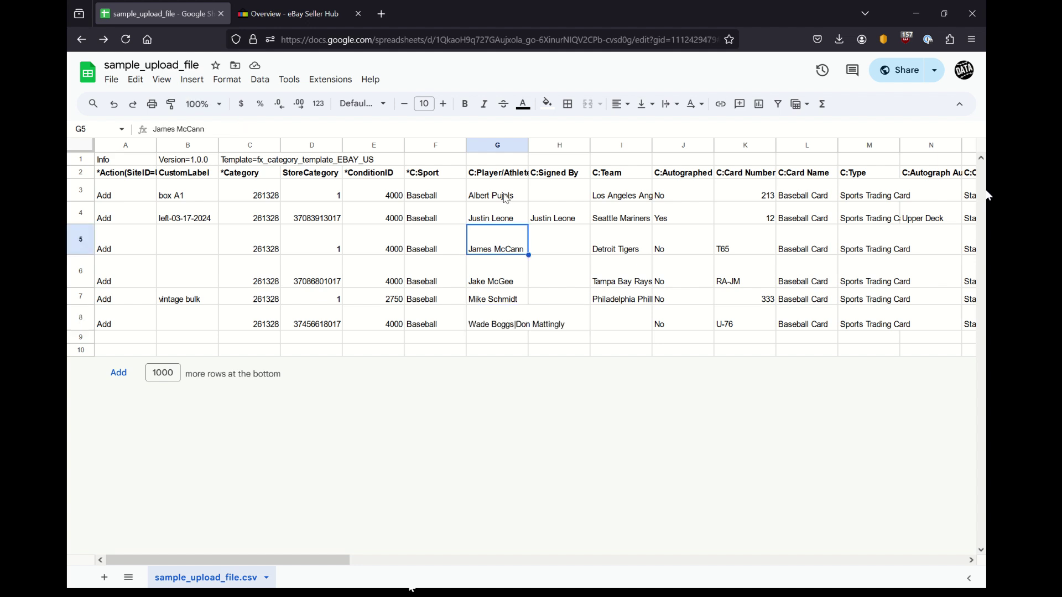
pyautogui.click(499, 327)
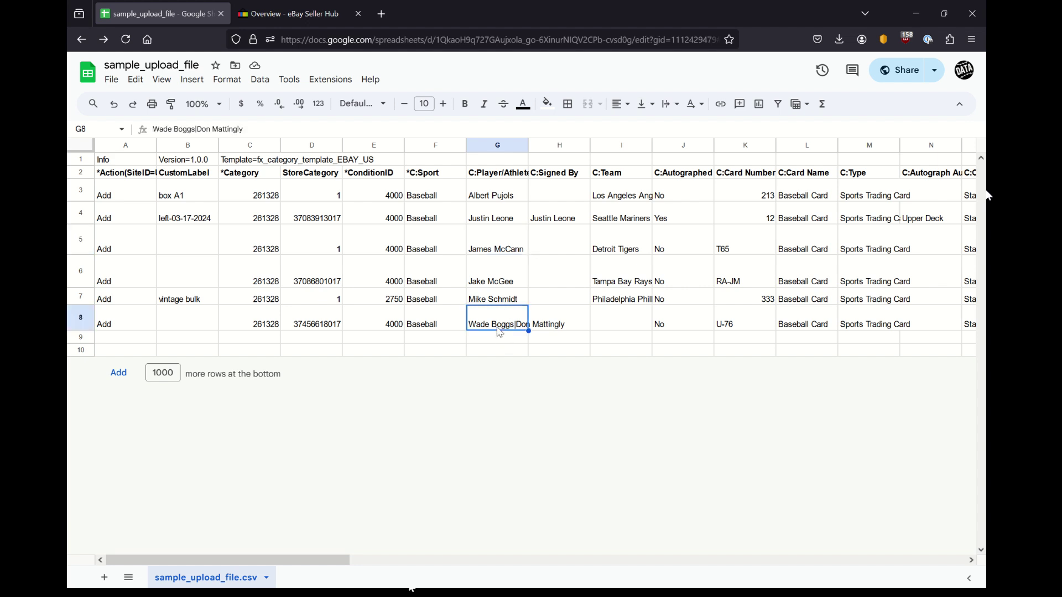
pyautogui.doubleClick(195, 130)
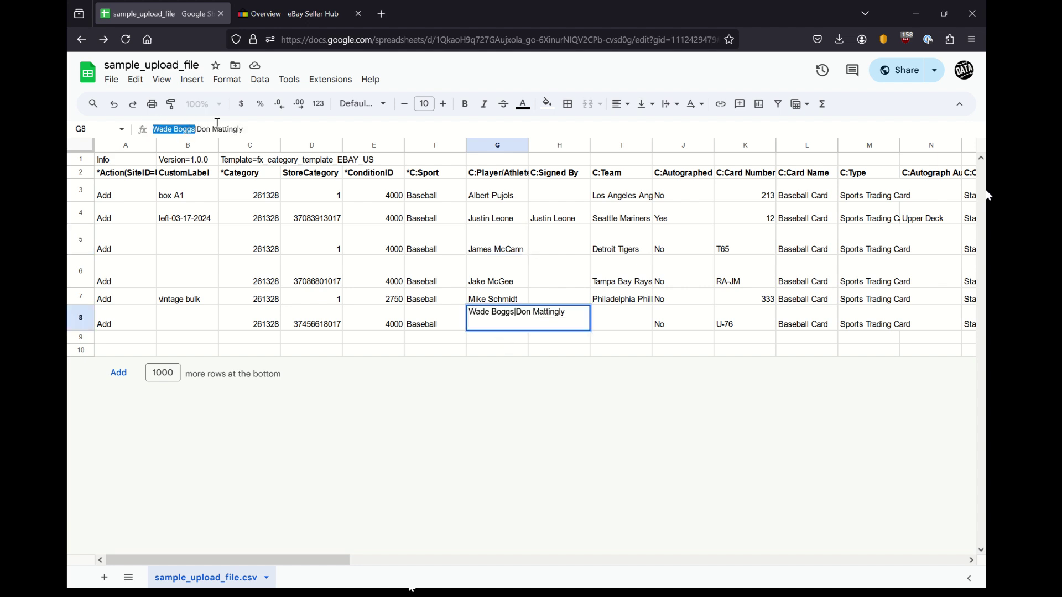
pyautogui.moveTo(200, 129); pyautogui.dragTo(262, 133)
pyautogui.moveTo(153, 130); pyautogui.dragTo(278, 134)
pyautogui.click(226, 129)
pyautogui.moveTo(203, 130); pyautogui.dragTo(200, 128)
pyautogui.click(196, 130)
# Examine the Team values of the listings in rows 3 to 8, including the cell of the two-player listing.
pyautogui.click(631, 284)
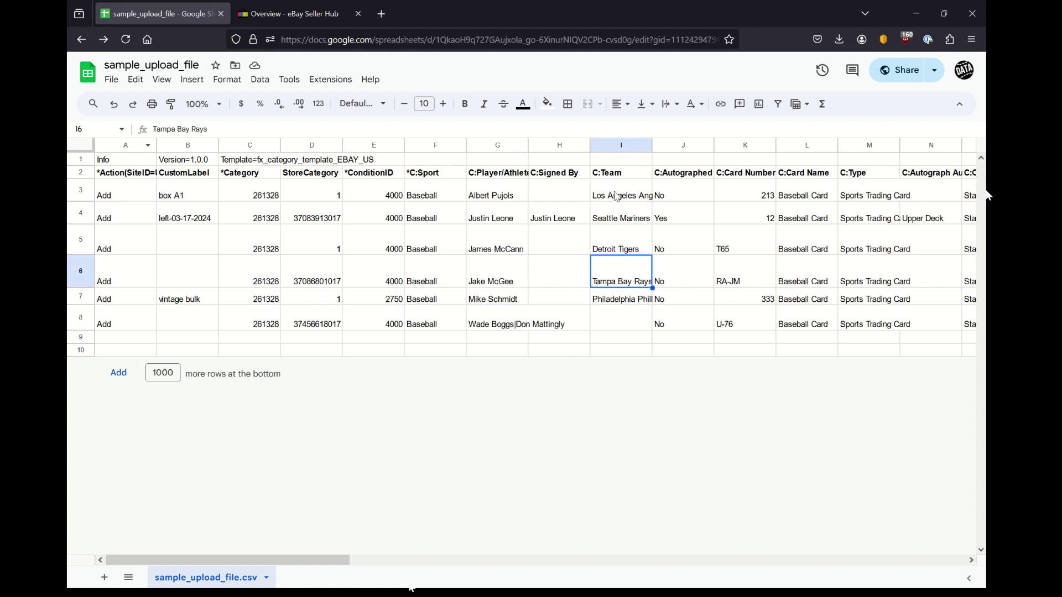
pyautogui.moveTo(605, 197); pyautogui.dragTo(622, 297)
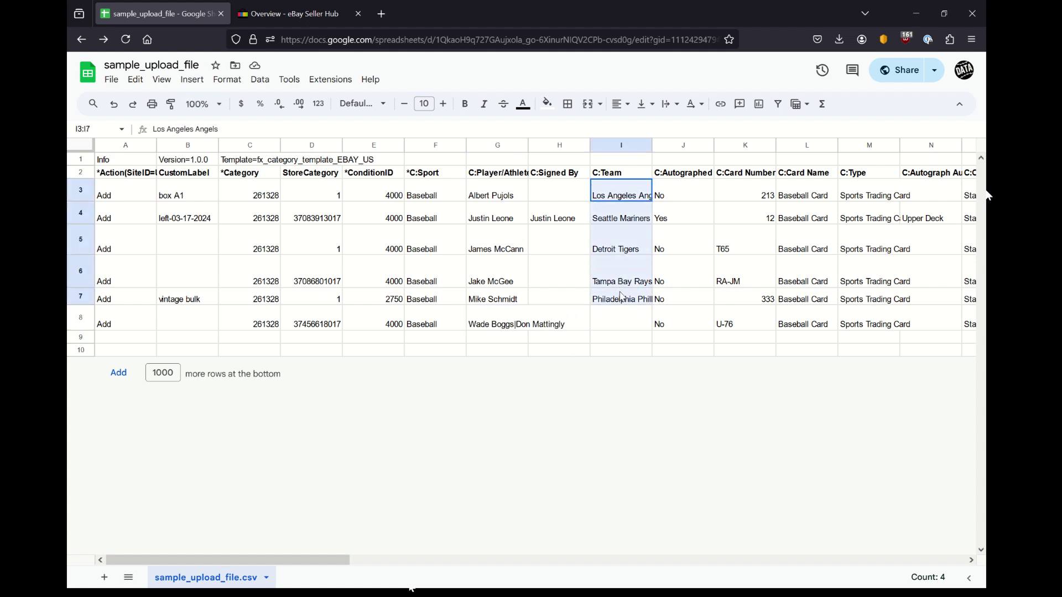
pyautogui.click(631, 199)
pyautogui.click(631, 217)
pyautogui.click(633, 246)
pyautogui.click(634, 283)
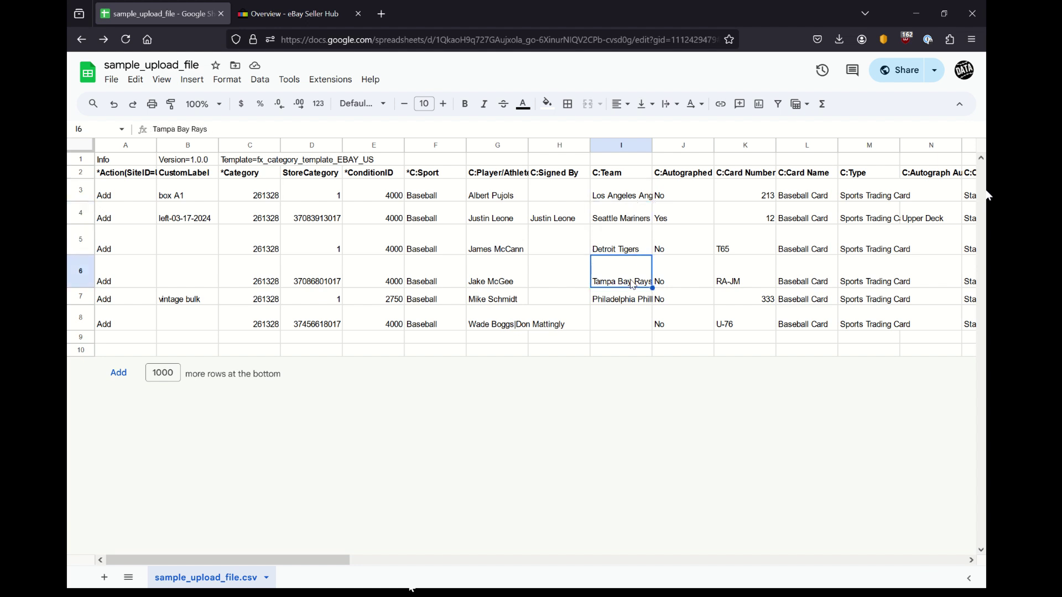
pyautogui.click(634, 304)
pyautogui.click(631, 322)
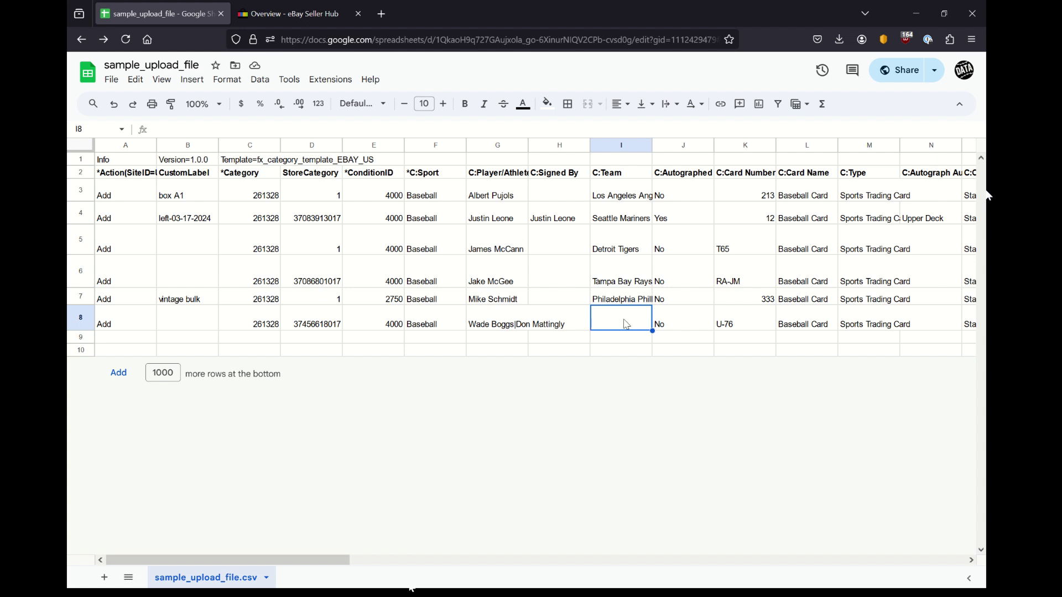
# Examine the Autographed and Card Number values of the listings in rows 3 to 8.
pyautogui.click(680, 189)
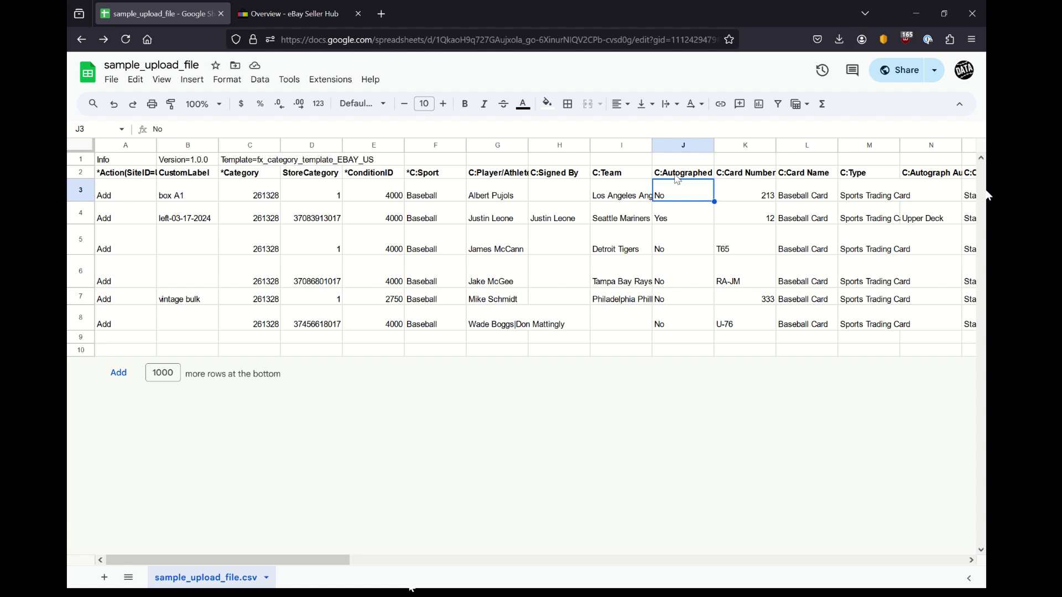
pyautogui.moveTo(678, 194); pyautogui.dragTo(673, 221)
pyautogui.click(675, 225)
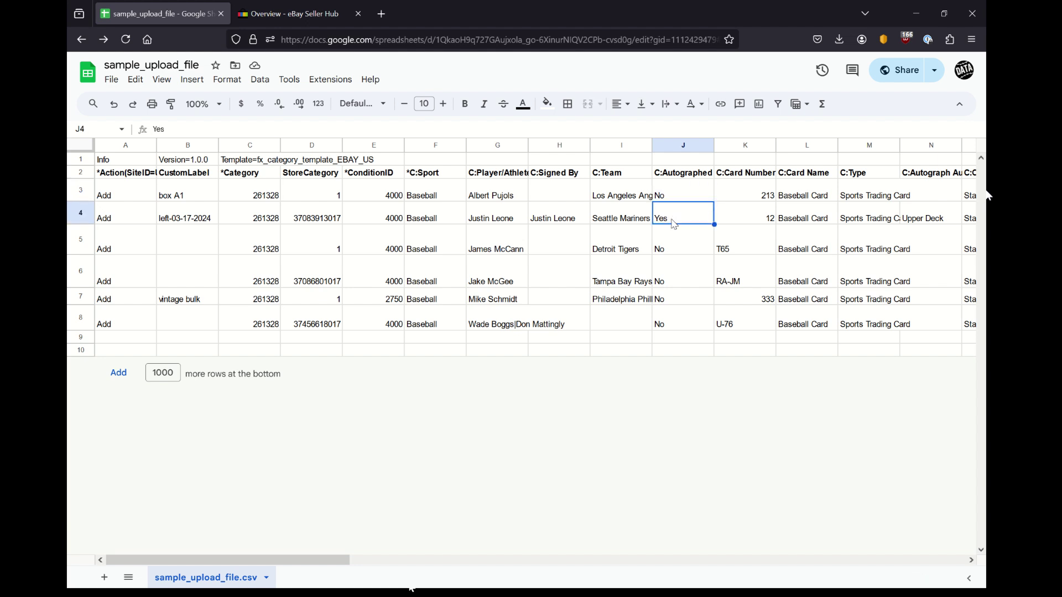
pyautogui.moveTo(675, 195); pyautogui.dragTo(690, 326)
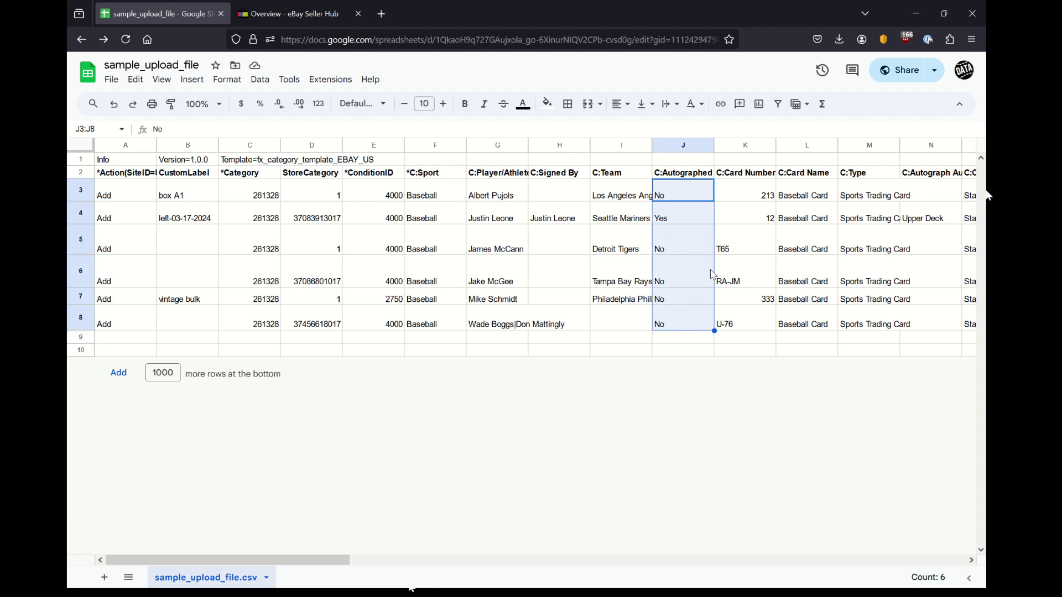
pyautogui.moveTo(747, 195); pyautogui.dragTo(754, 322)
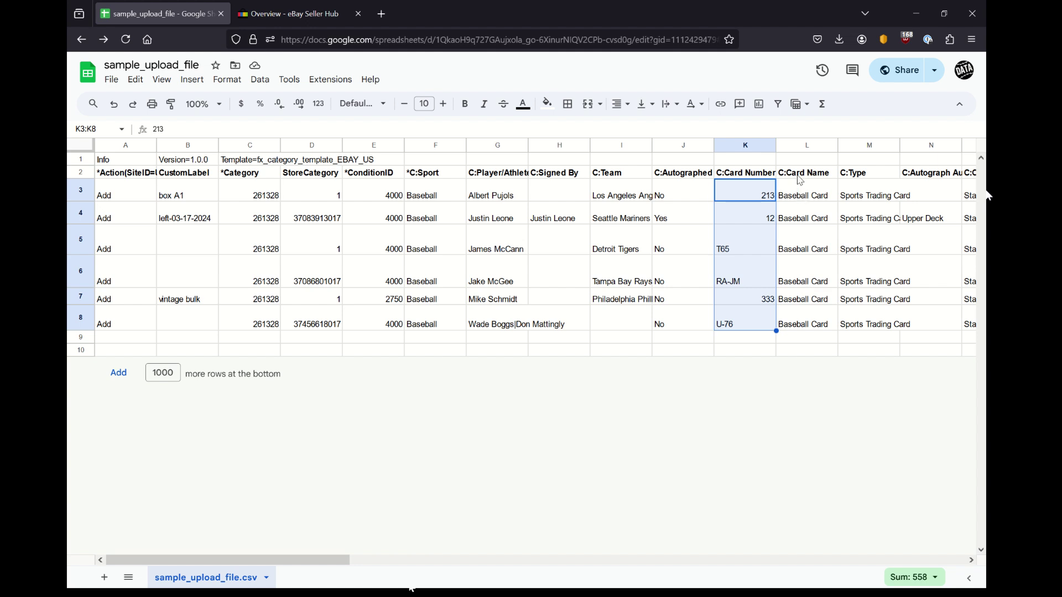
# Examine the Card Name header and its values in rows 3 to 8, comparing row 4 with its Player/Athlete and Type entries.
pyautogui.moveTo(800, 181); pyautogui.dragTo(806, 198)
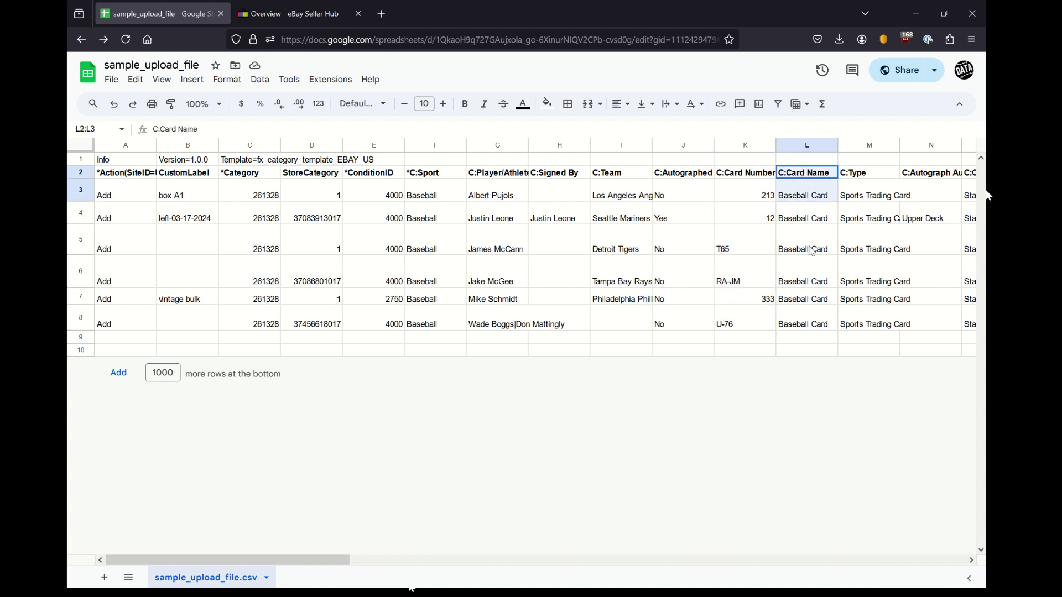
pyautogui.moveTo(812, 252); pyautogui.dragTo(815, 326)
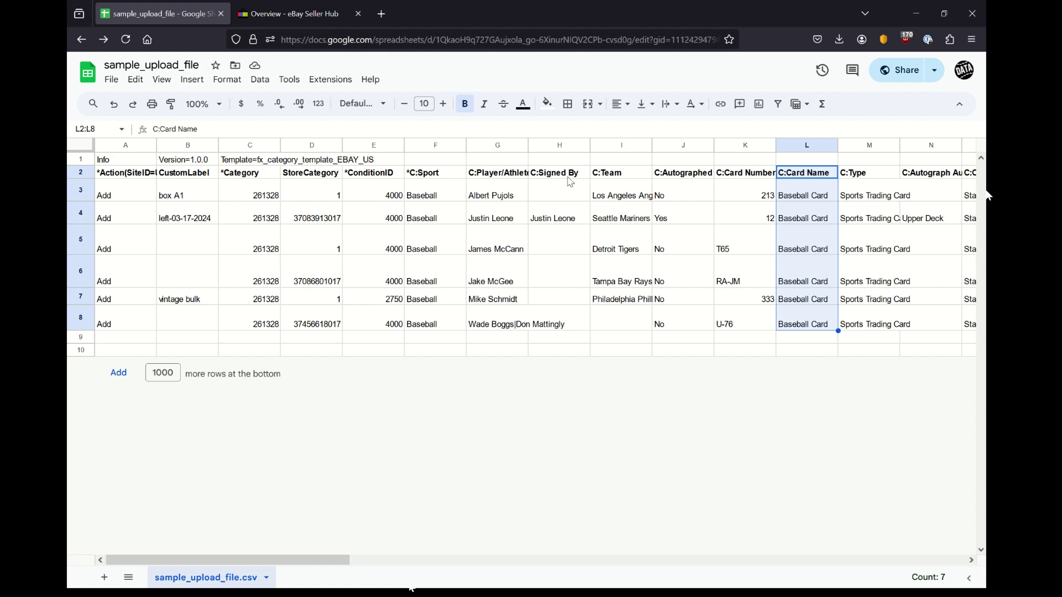
pyautogui.click(820, 178)
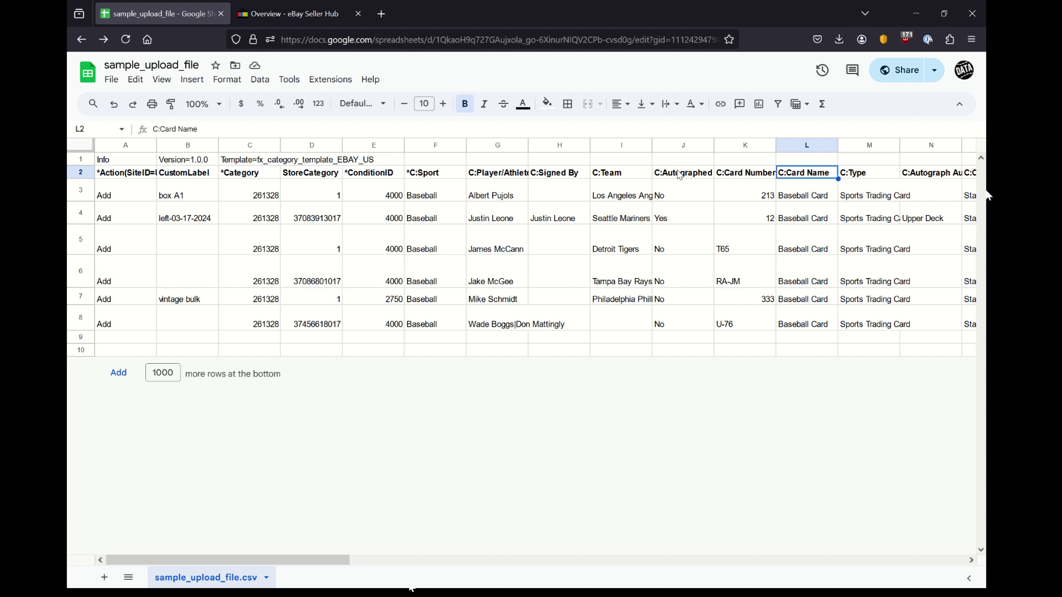
pyautogui.moveTo(800, 198); pyautogui.dragTo(816, 336)
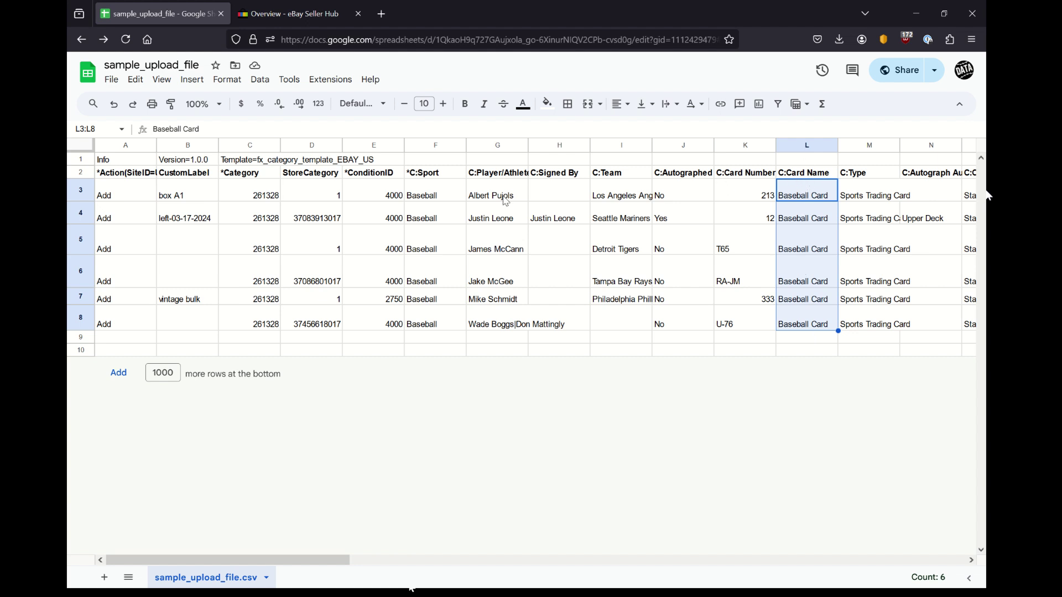
pyautogui.click(505, 218)
pyautogui.click(790, 222)
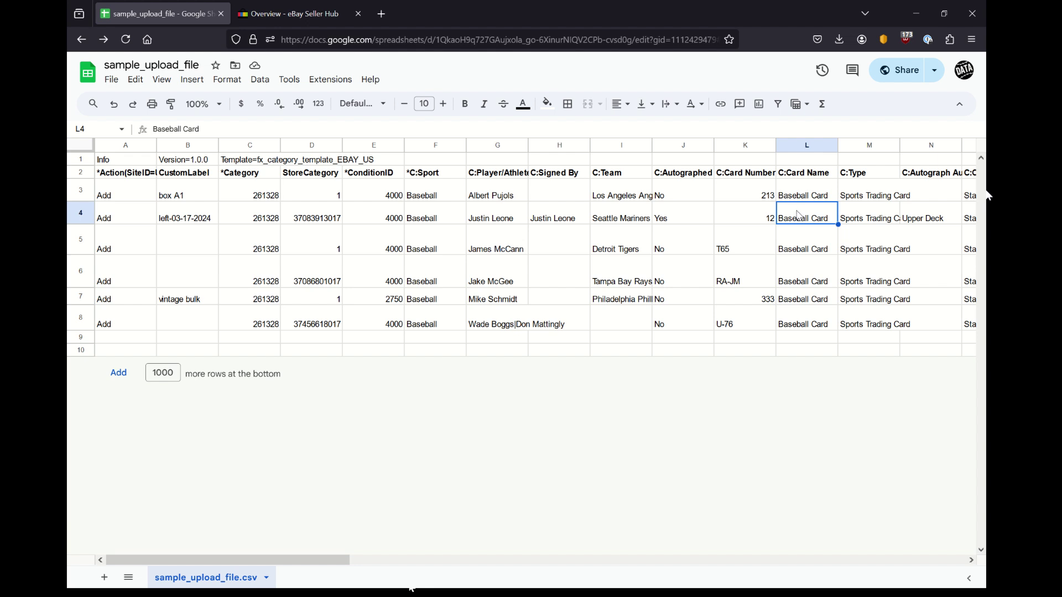
pyautogui.click(864, 219)
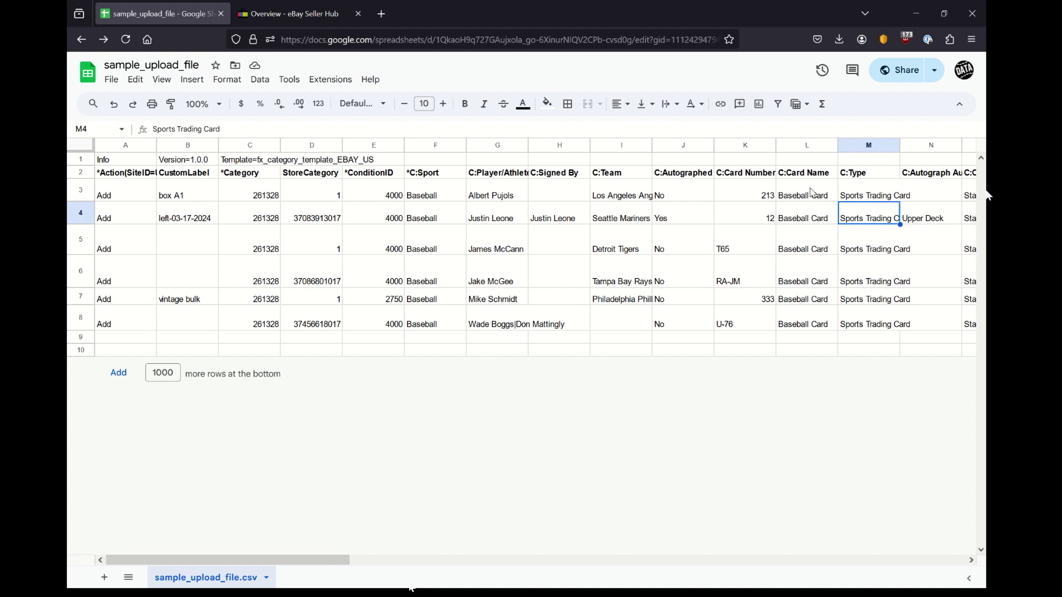
pyautogui.moveTo(811, 195); pyautogui.dragTo(821, 326)
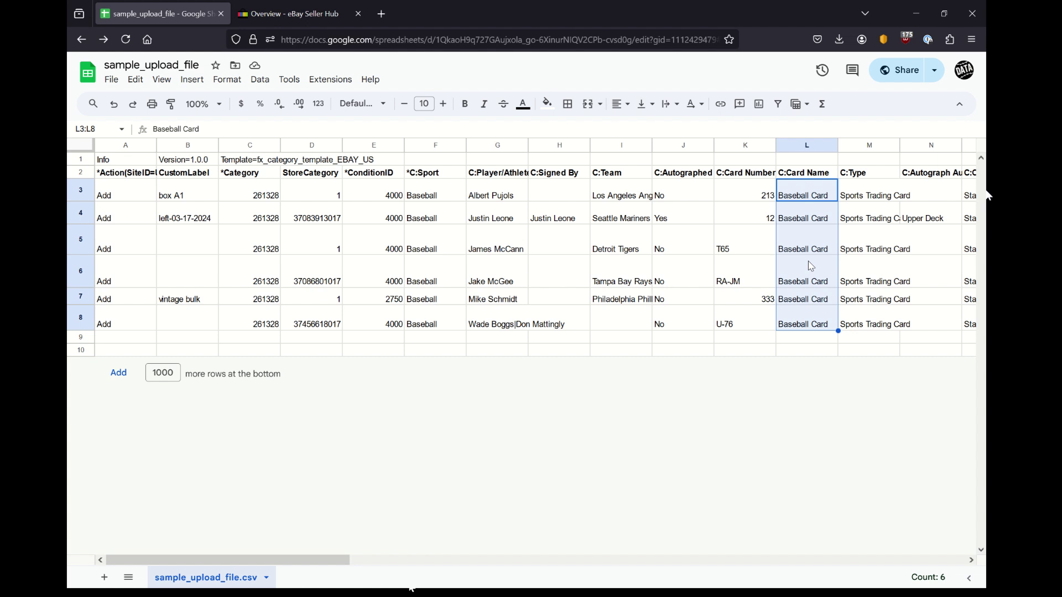
# Examine the Type values of the listings in rows 3 to 8.
pyautogui.click(881, 202)
pyautogui.moveTo(880, 203); pyautogui.dragTo(884, 303)
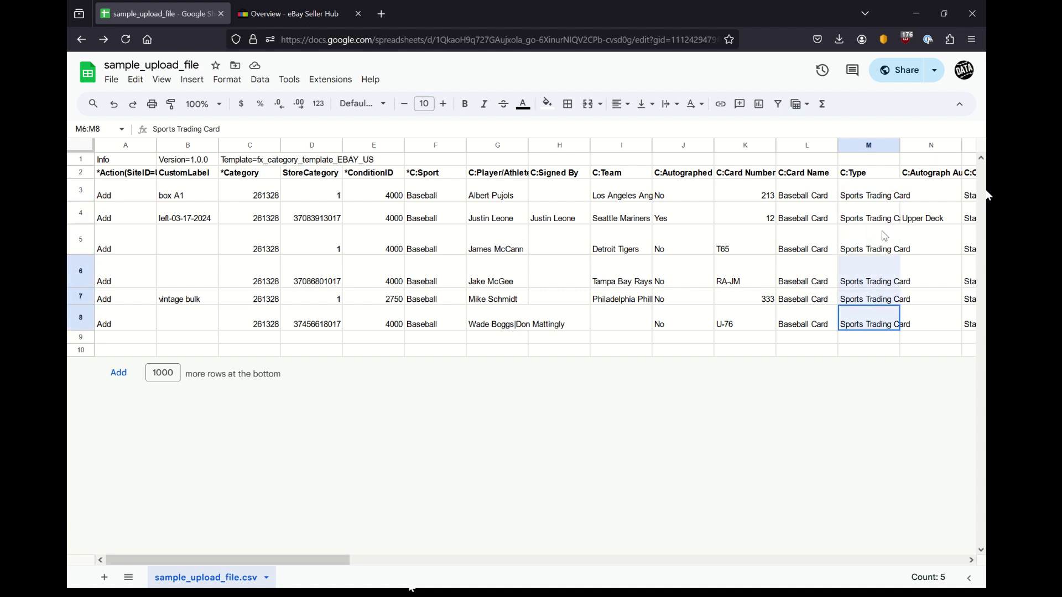
pyautogui.click(880, 201)
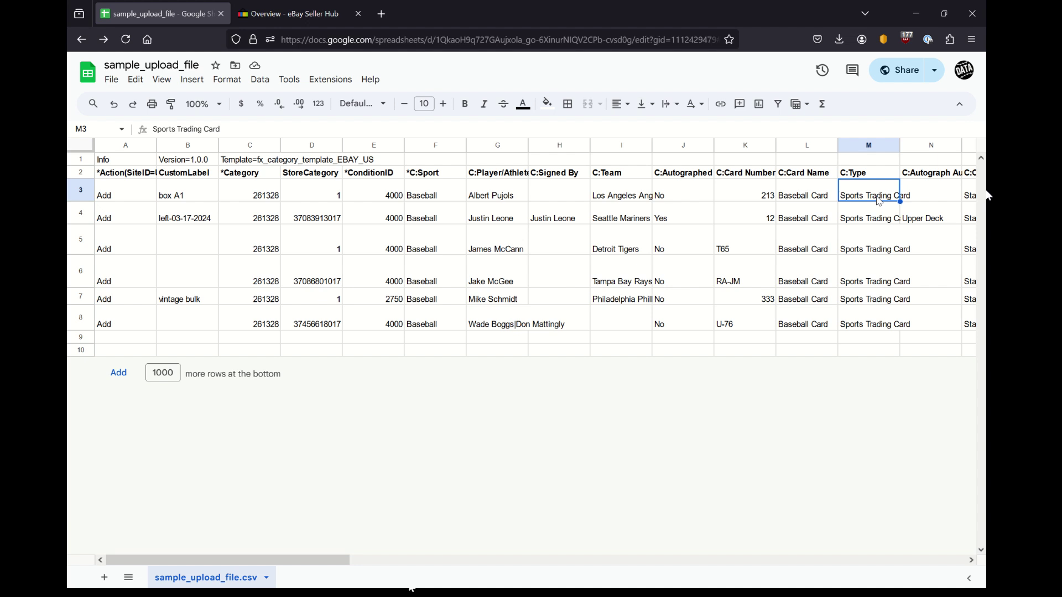
# Look through the row 3 entries from Autograph Authentication onward and review the headers from Autographed to Parallel/Variety.
pyautogui.press('Right')
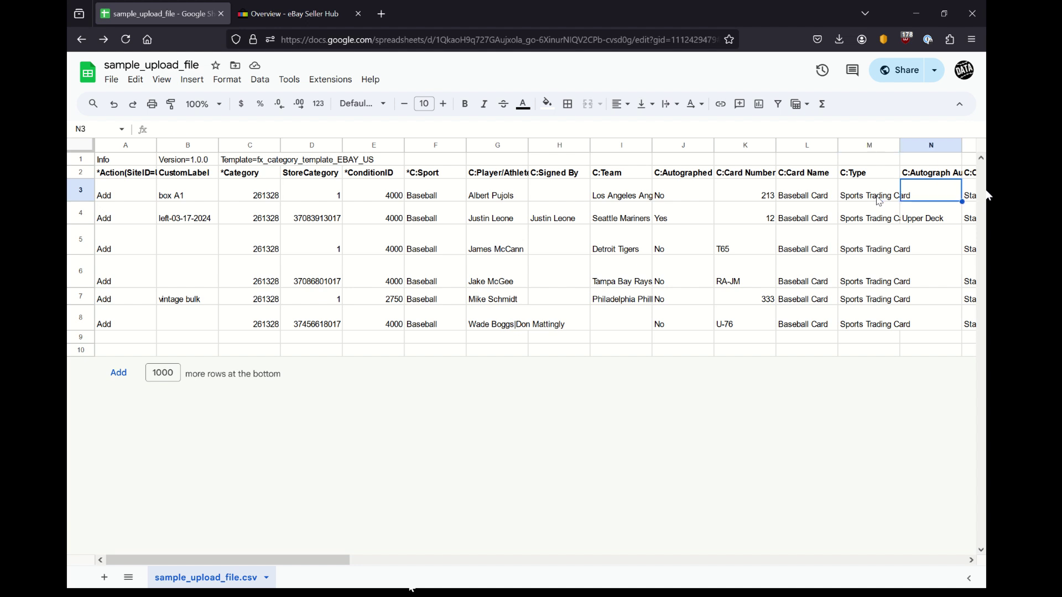
pyautogui.press('Right')
pyautogui.press('Right')
pyautogui.press('Right')
pyautogui.press('Right')
pyautogui.press('Right')
pyautogui.press('Right')
pyautogui.press('Right')
pyautogui.press('Right')
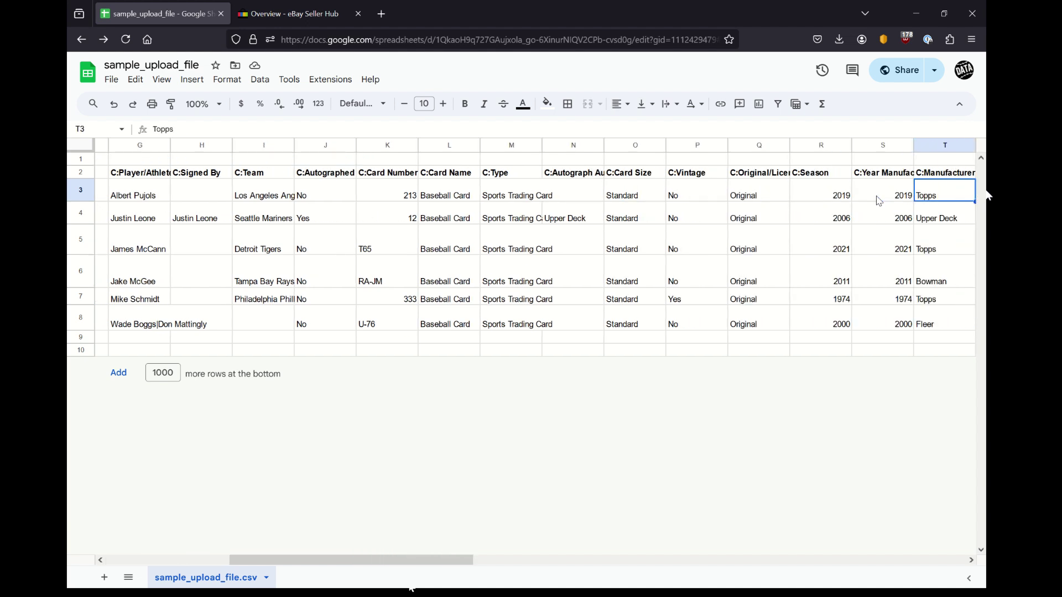
pyautogui.press('Right')
pyautogui.press('Left')
pyautogui.press('Left')
pyautogui.press('Left')
pyautogui.press('Left')
pyautogui.press('Left')
pyautogui.press('Left')
pyautogui.press('Left')
pyautogui.press('Left')
pyautogui.press('Left')
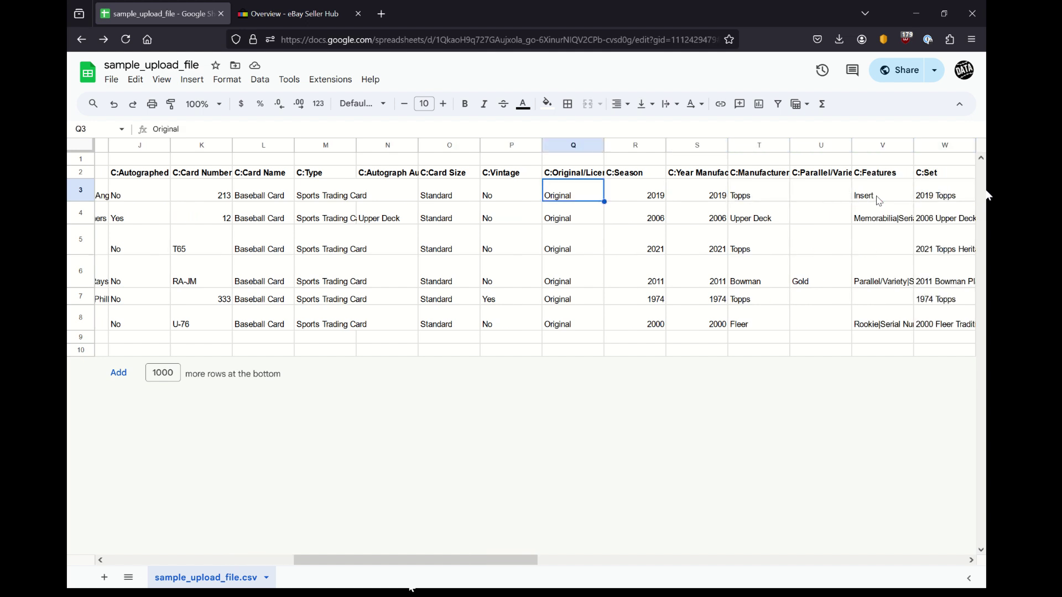
pyautogui.press('Left')
pyautogui.press('Right')
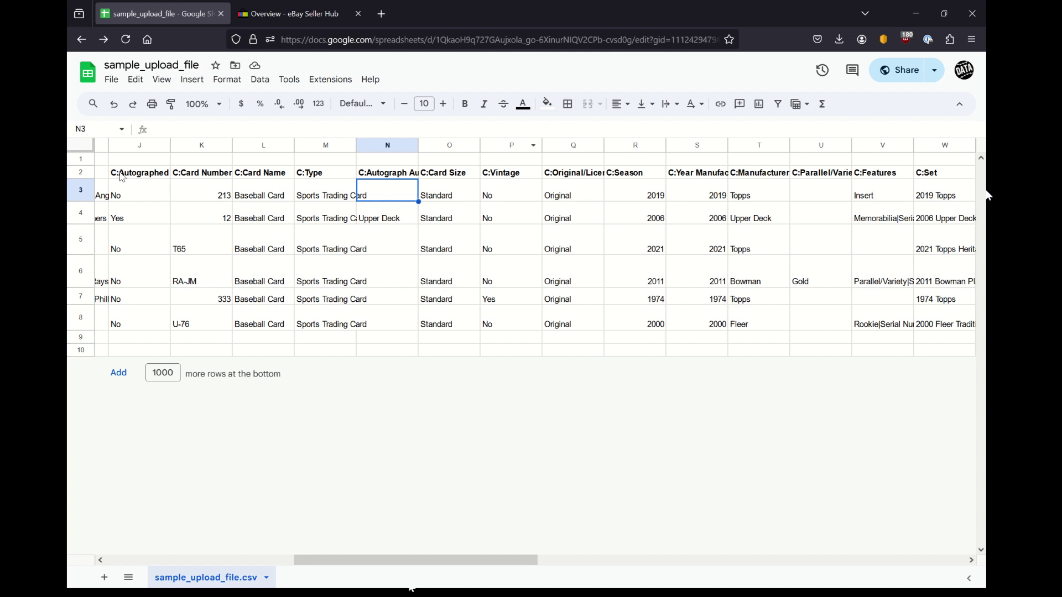
pyautogui.moveTo(123, 177); pyautogui.dragTo(803, 185)
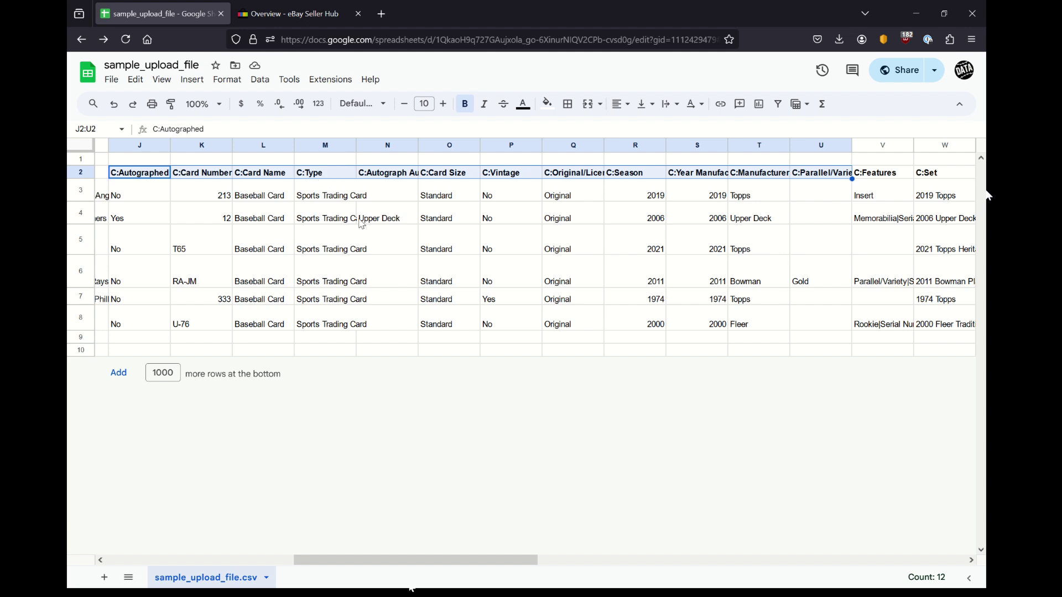
# Examine the full Autograph Authentication header with its C: prefix and the entry for the signed card in row 4.
pyautogui.click(366, 195)
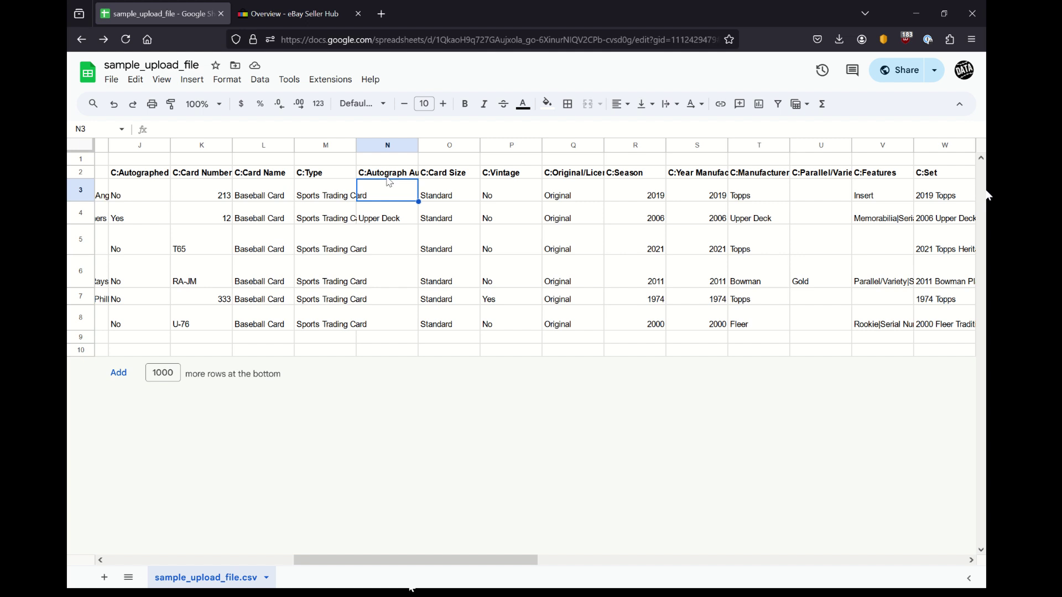
pyautogui.click(385, 175)
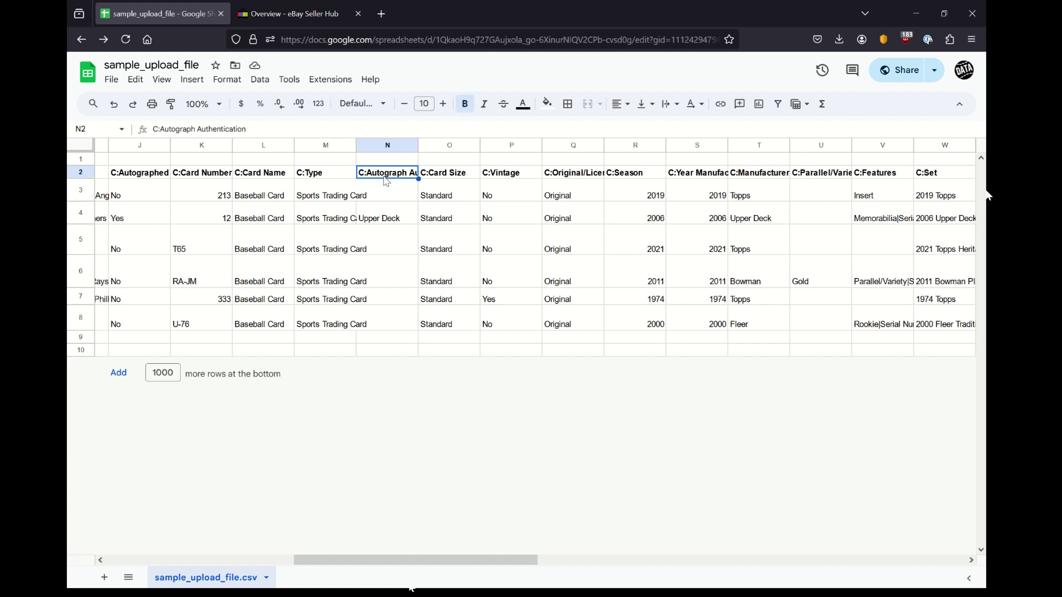
pyautogui.click(161, 129)
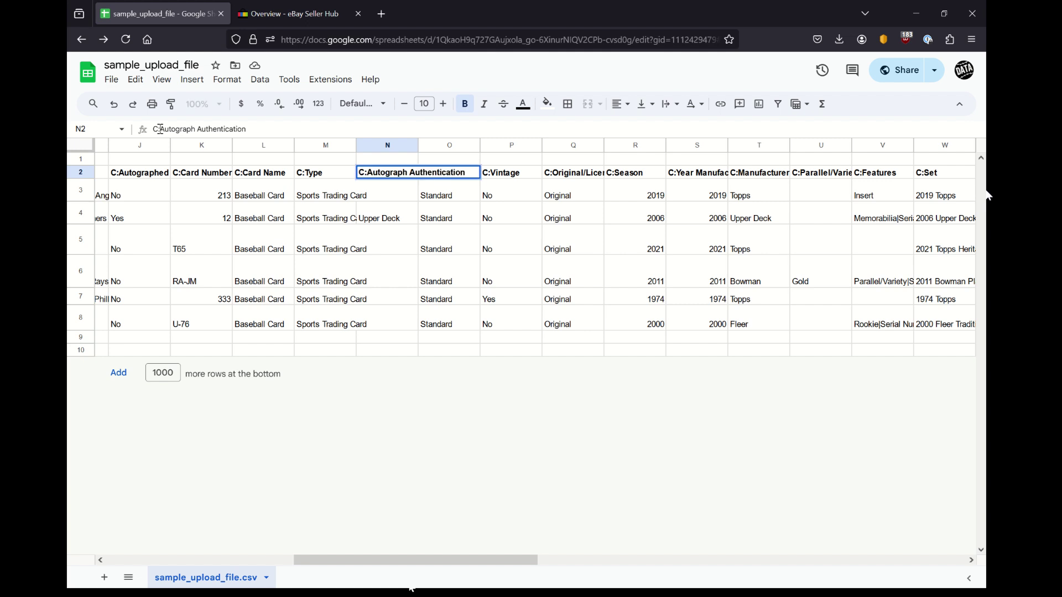
pyautogui.moveTo(160, 129); pyautogui.dragTo(146, 134)
pyautogui.click(395, 221)
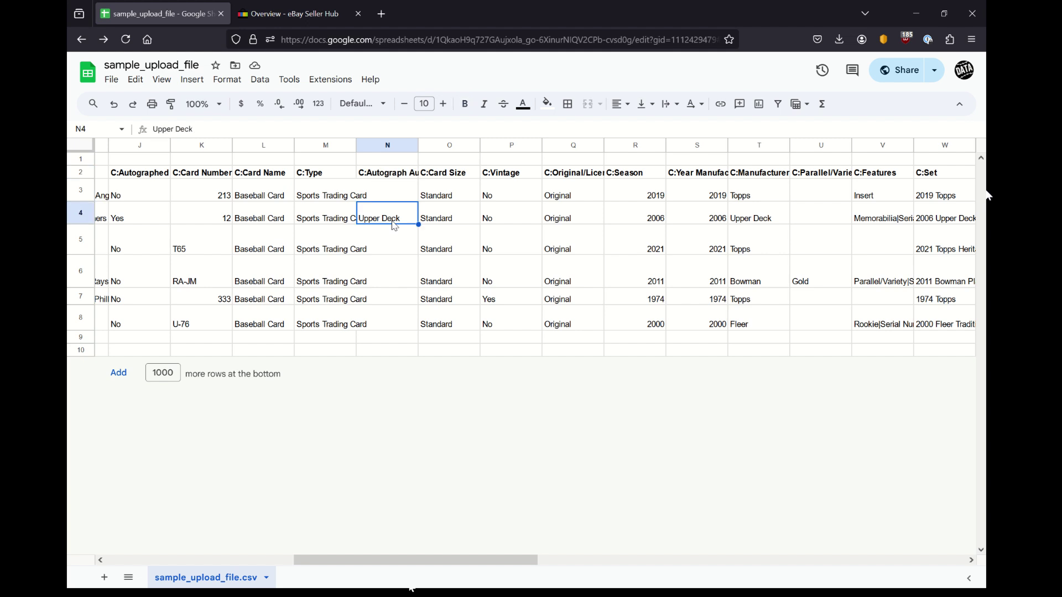
# Check the Vintage, Card Size and Autograph Authentication headers, and review the authentication cells in rows 3 to 8.
pyautogui.click(515, 174)
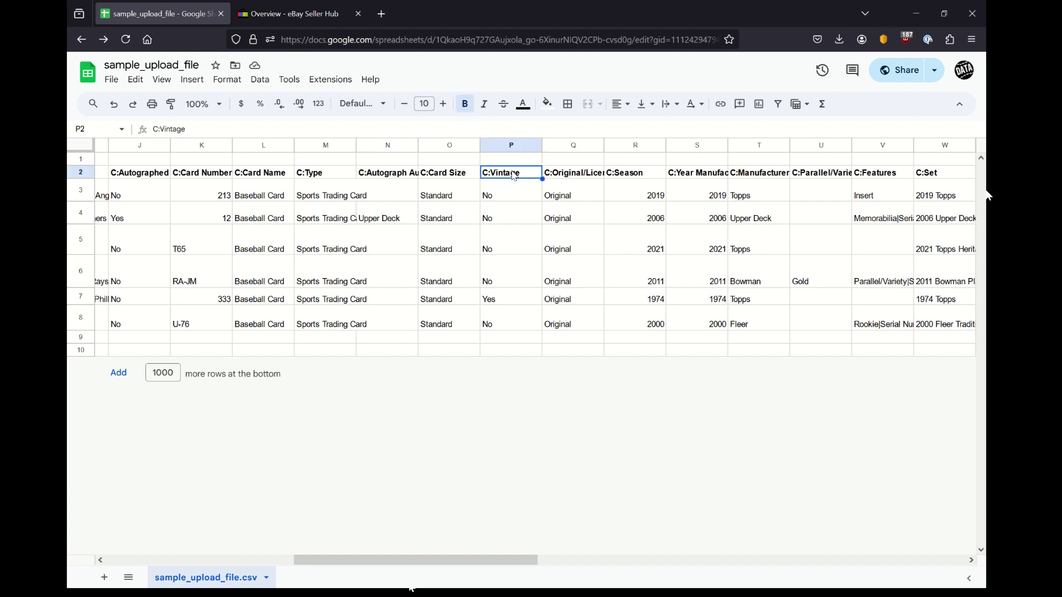
pyautogui.click(422, 169)
pyautogui.click(386, 173)
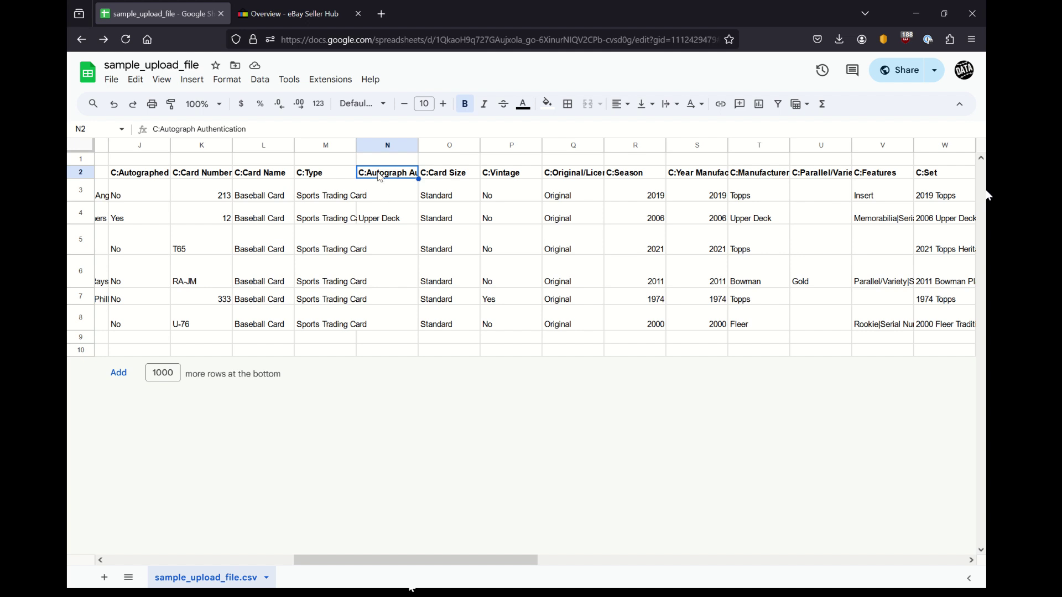
pyautogui.click(376, 173)
pyautogui.moveTo(388, 197); pyautogui.dragTo(394, 327)
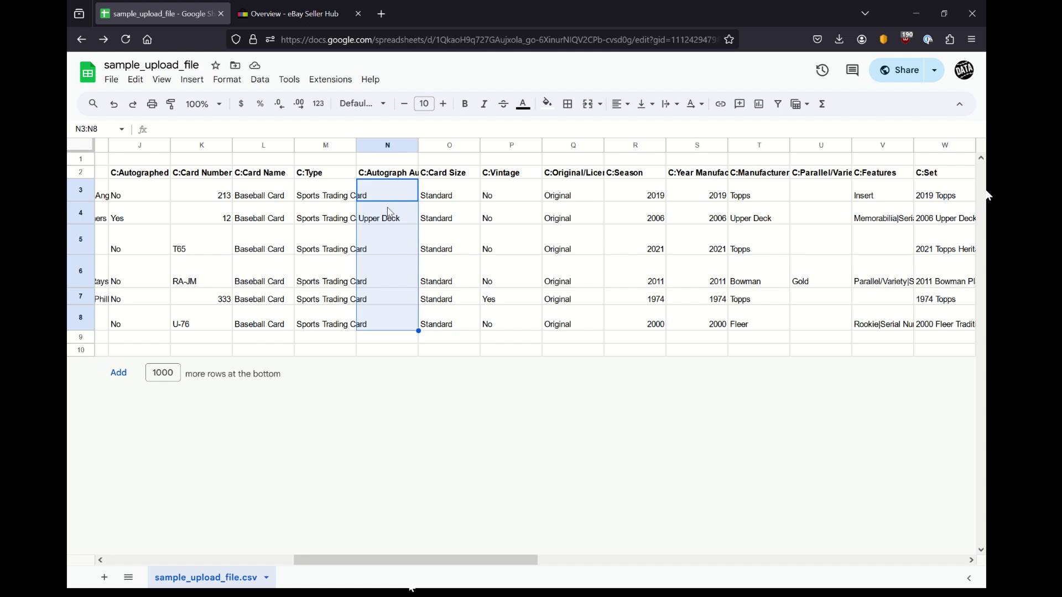
# Compare the authentication entry in N4 with the other cells in its column and inspect its exact text.
pyautogui.click(381, 177)
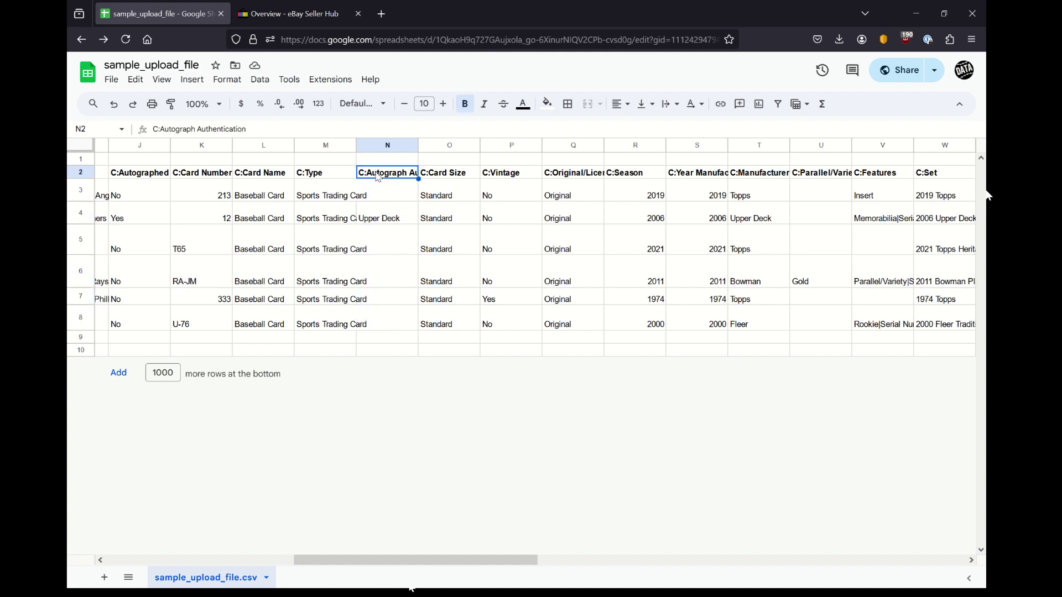
pyautogui.click(385, 213)
pyautogui.moveTo(385, 194); pyautogui.dragTo(397, 324)
pyautogui.click(384, 212)
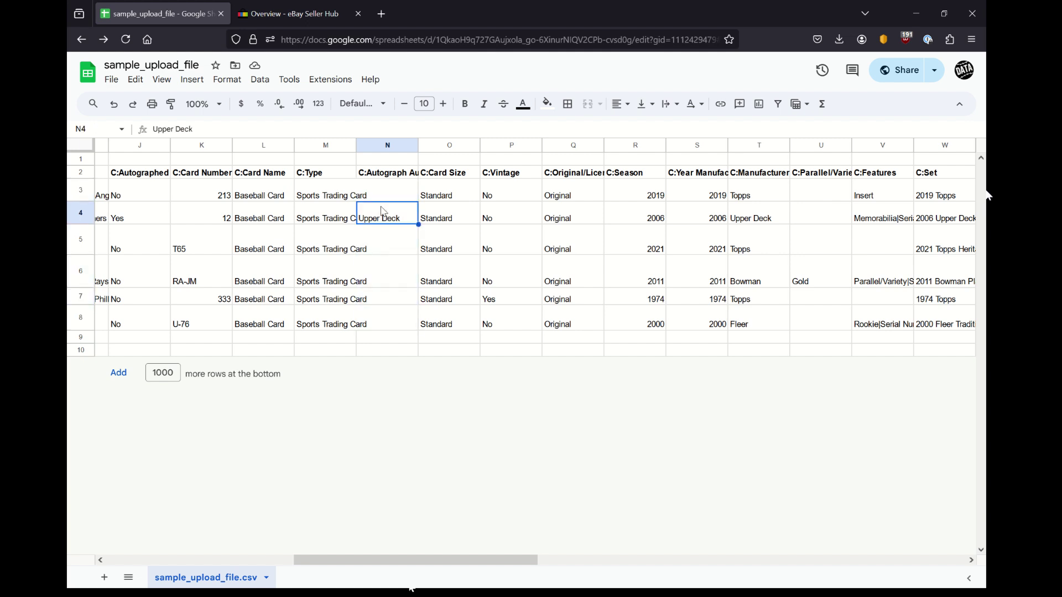
pyautogui.moveTo(201, 129); pyautogui.dragTo(125, 129)
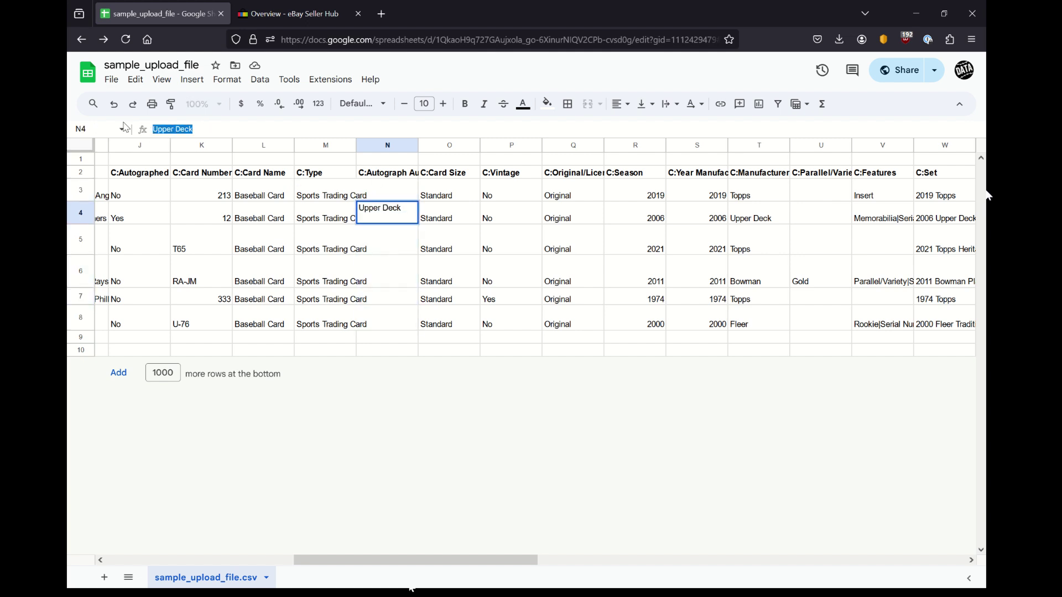
# Review the Card Size and Vintage entries in rows 3 to 8, along with the Vintage header in P2.
pyautogui.click(443, 220)
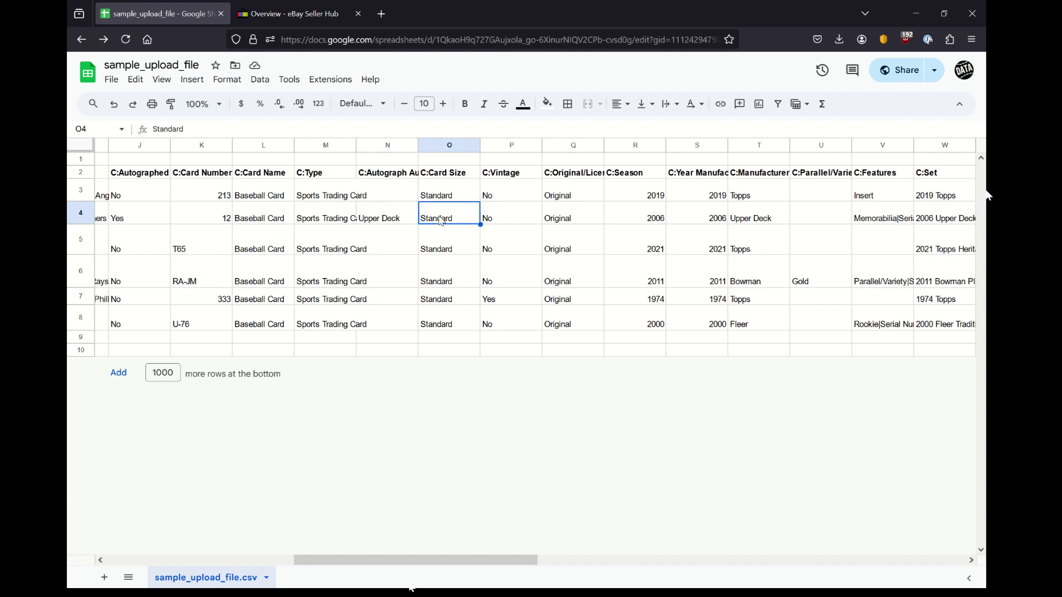
pyautogui.moveTo(444, 197); pyautogui.dragTo(456, 330)
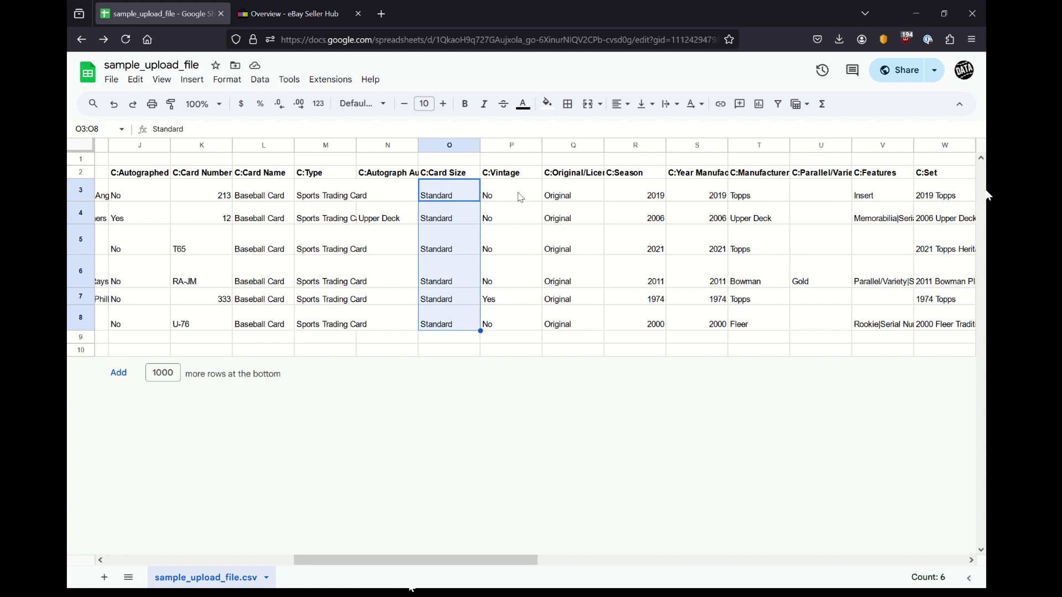
pyautogui.moveTo(516, 197); pyautogui.dragTo(517, 323)
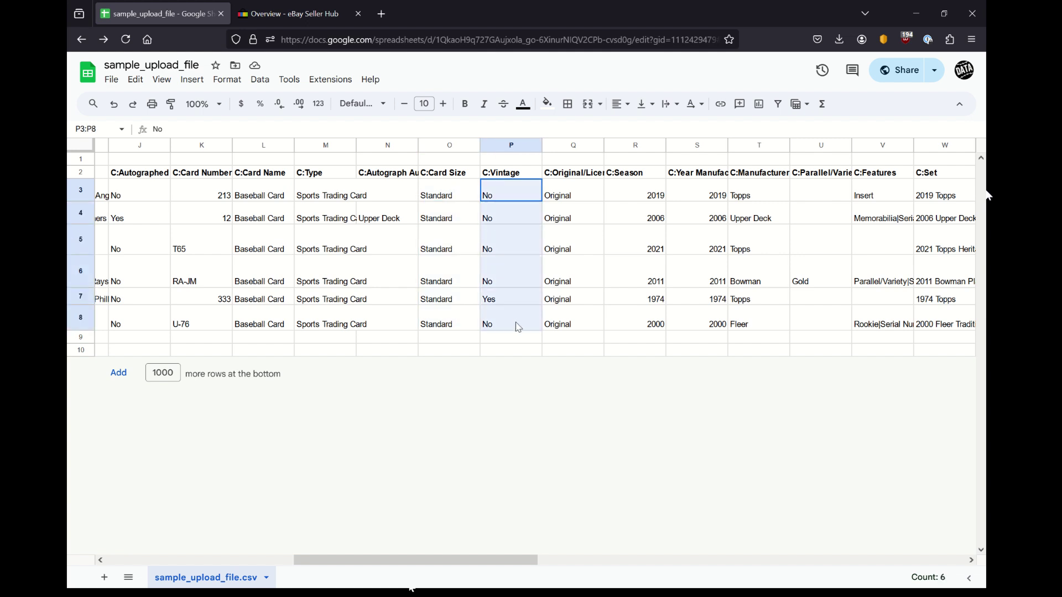
pyautogui.click(499, 176)
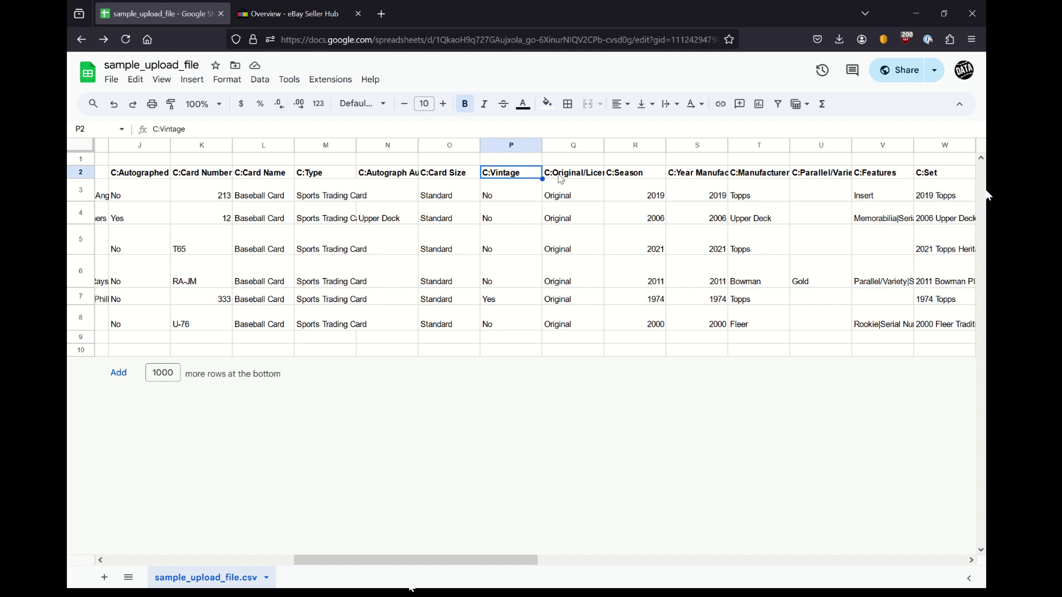
# Check the originality entries in Q3 and Q4 and look through the row 3 entries from Season to League.
pyautogui.click(572, 213)
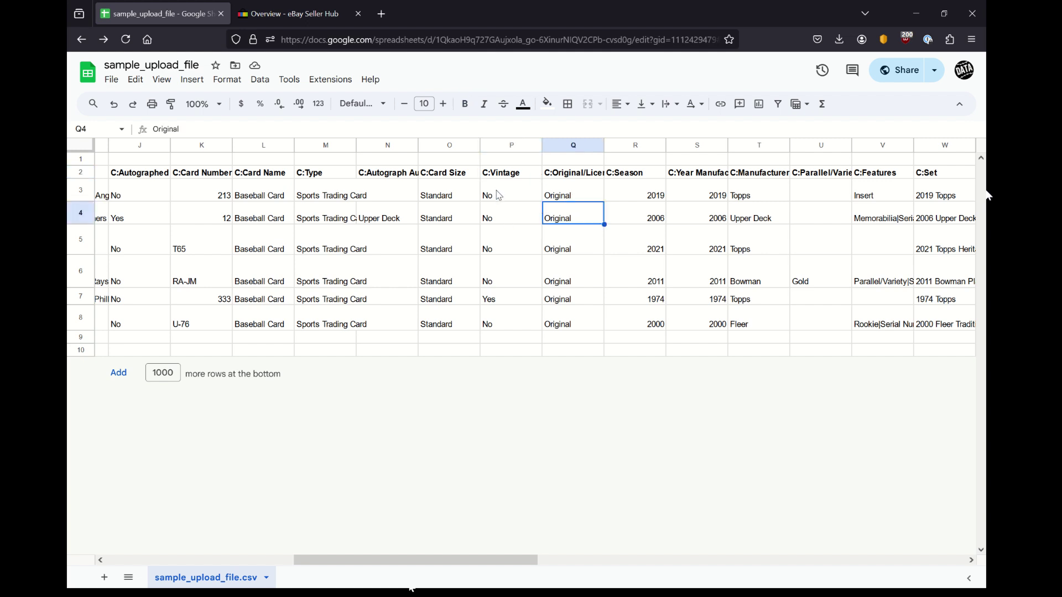
pyautogui.click(589, 192)
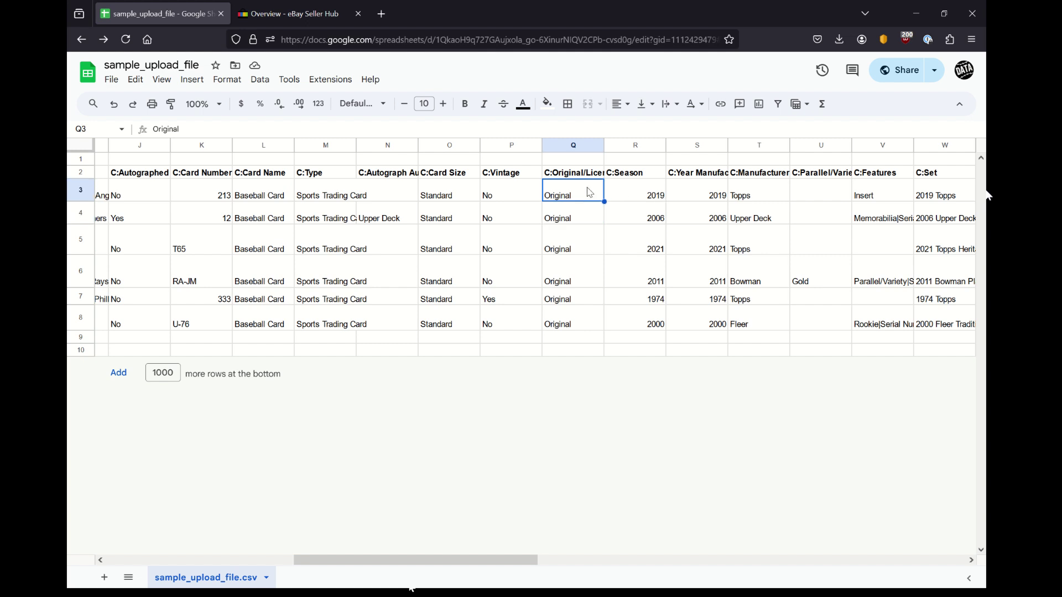
pyautogui.press('Right')
pyautogui.press('Right')
pyautogui.press('Right')
pyautogui.press('Right')
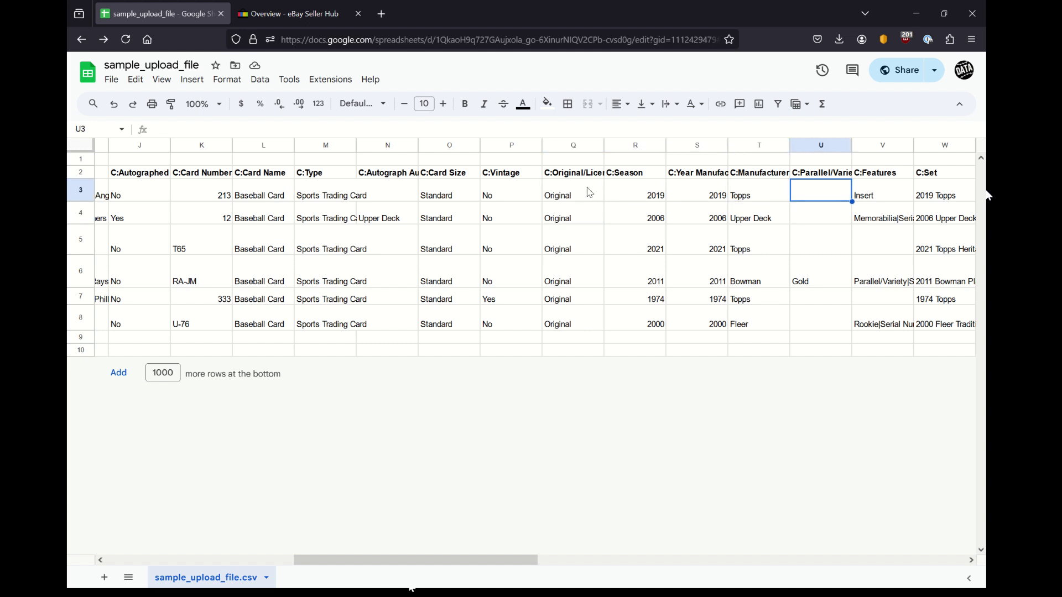
pyautogui.press('Right')
pyautogui.press('Right')
pyautogui.press('Right')
pyautogui.press('Left')
pyautogui.press('Left')
pyautogui.press('Left')
pyautogui.press('Left')
pyautogui.press('Left')
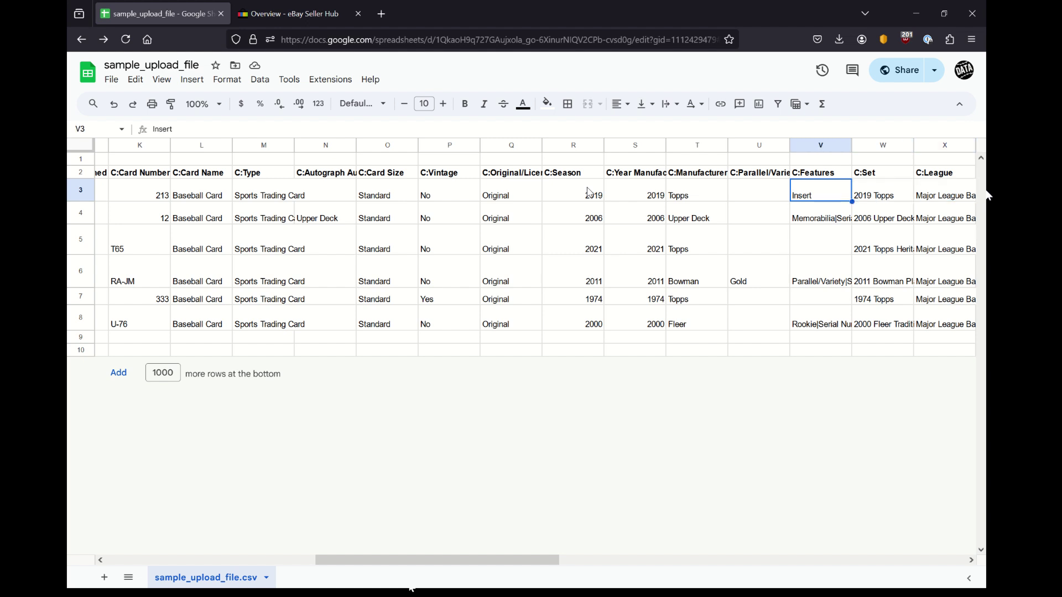
# Compare the Season and Year Manufactured entries in row 3 and read the full Year Manufactured header.
pyautogui.press('Left')
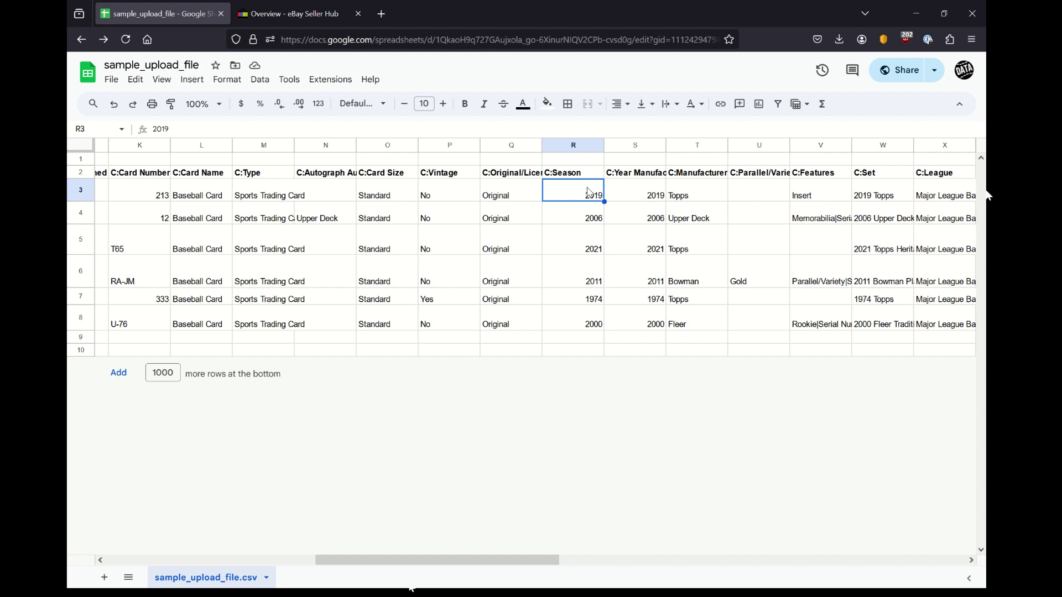
pyautogui.press('Right')
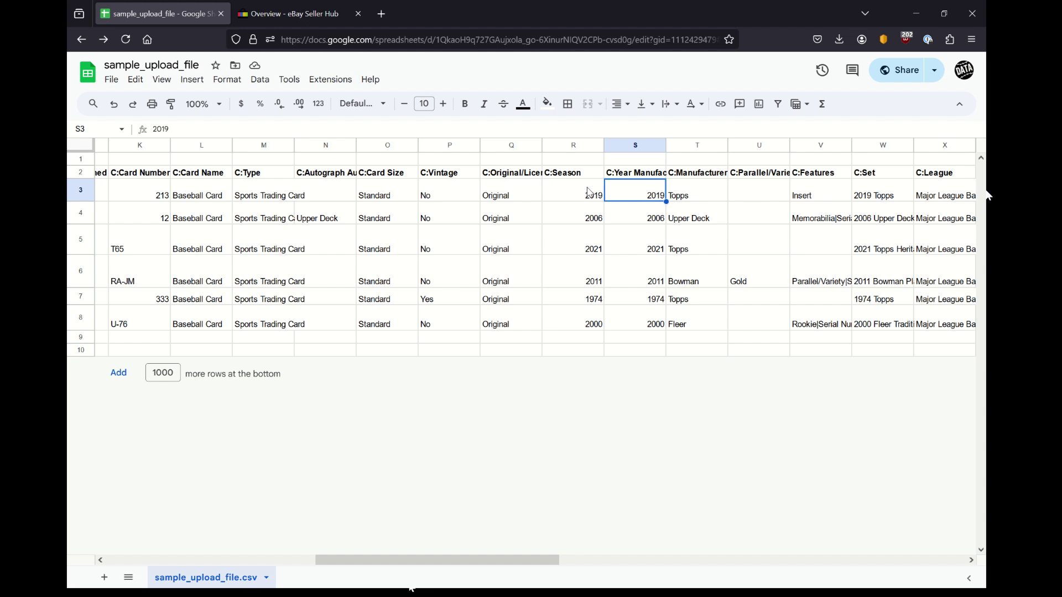
pyautogui.press('Up')
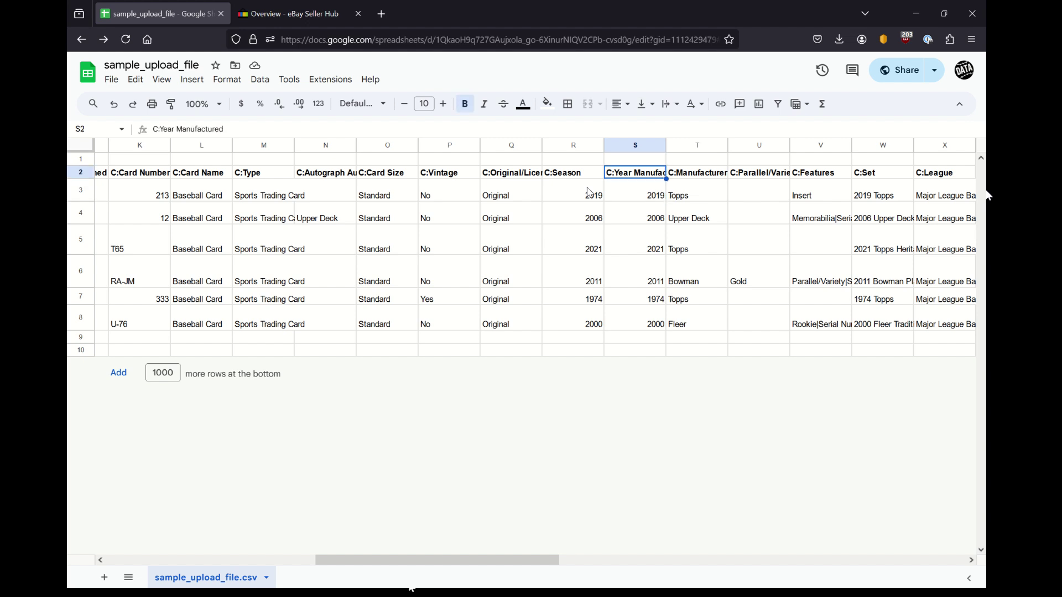
pyautogui.press('Left')
pyautogui.press('Down')
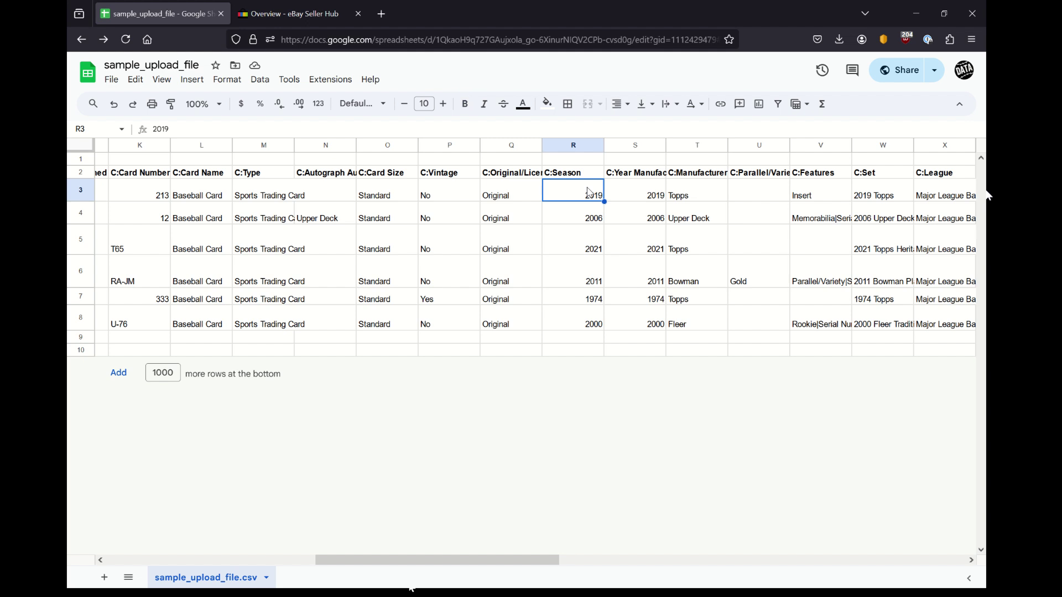
pyautogui.press('Right')
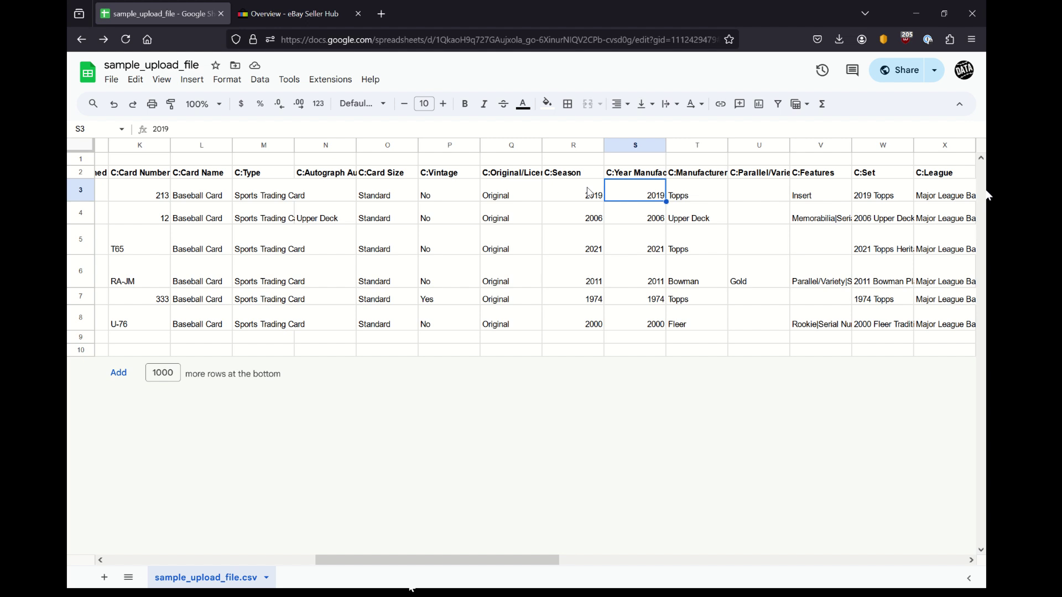
# Review the Manufacturer entries from row 3 down to row 6.
pyautogui.press('Right')
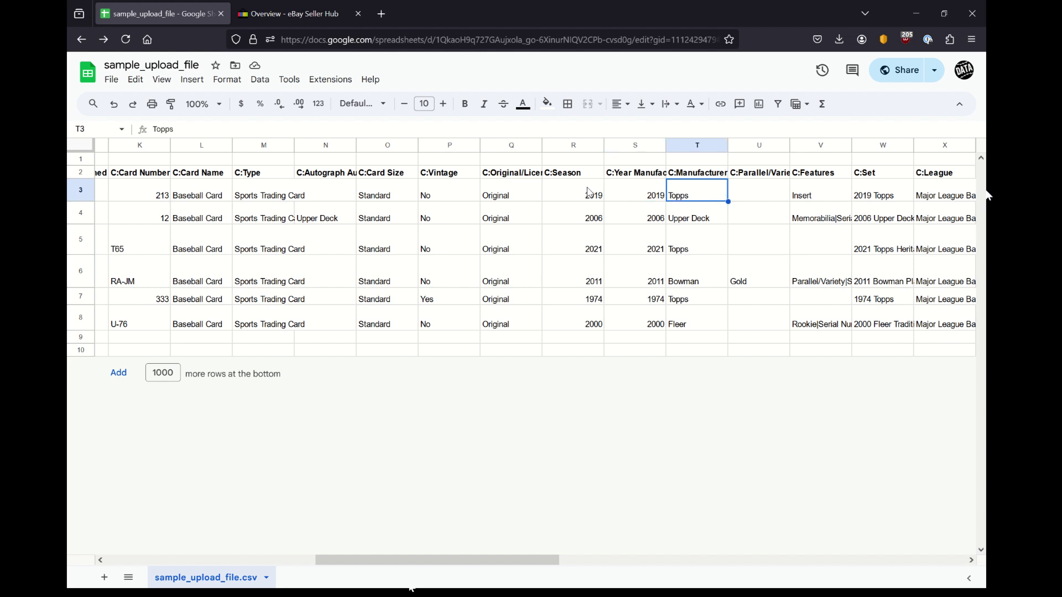
pyautogui.press('Down')
pyautogui.press('Down')
pyautogui.press('Down')
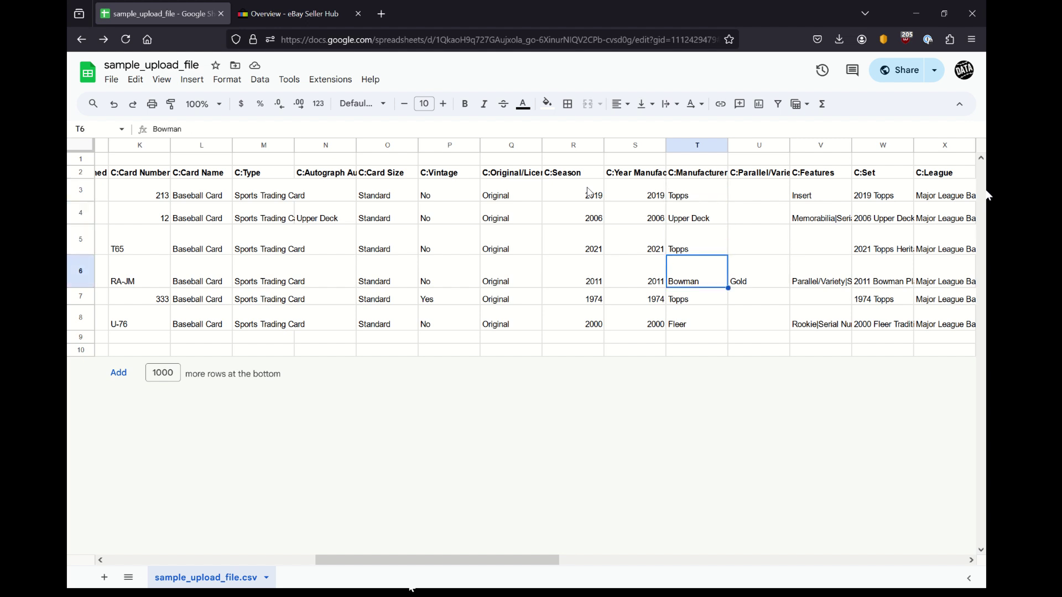
# Read the full Parallel/Variety header and look down its column to the entry for the Bowman card in row 6.
pyautogui.press('Right')
pyautogui.press('Up')
pyautogui.press('Up')
pyautogui.press('Up')
pyautogui.press('Up')
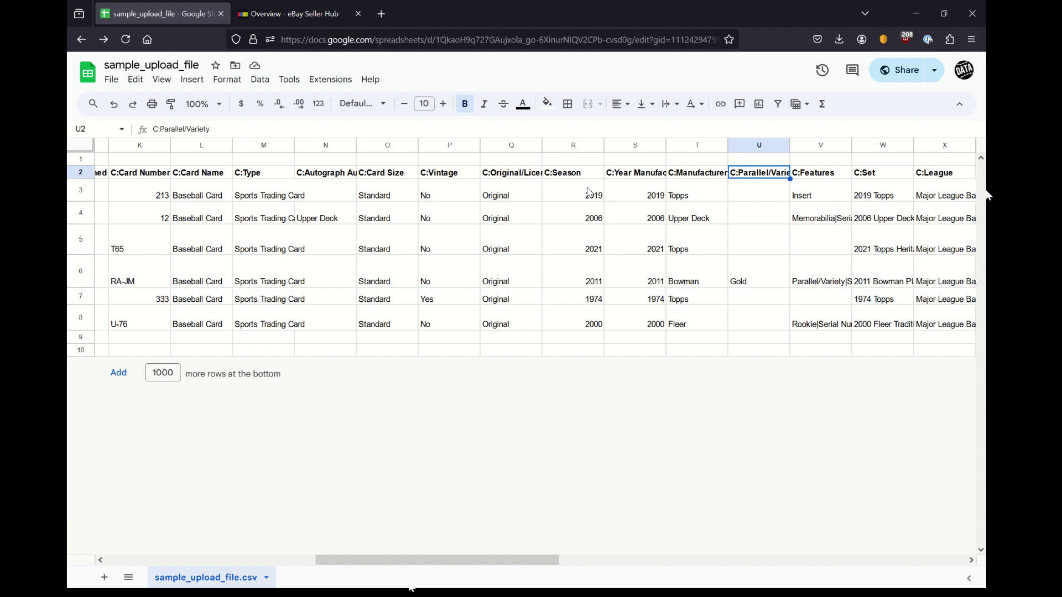
pyautogui.press('Down')
pyautogui.press('Down')
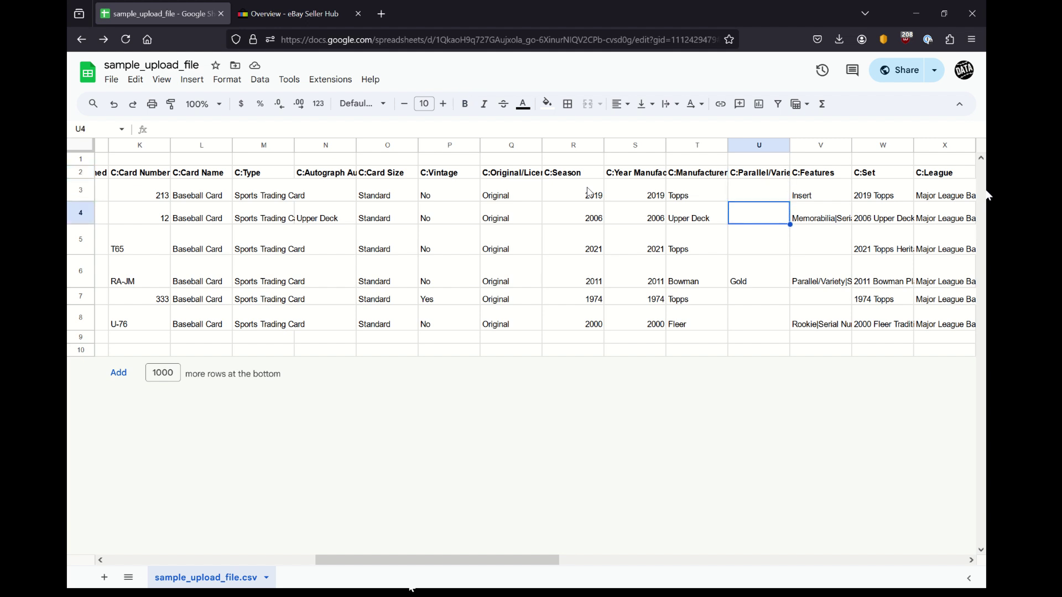
pyautogui.press('Down')
pyautogui.press('Down')
pyautogui.press('Up')
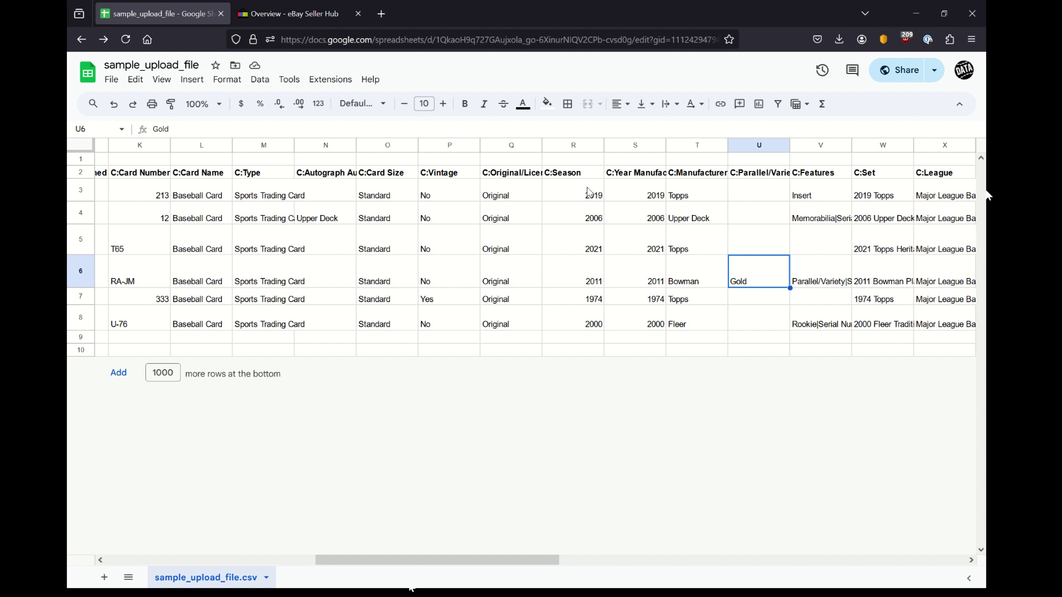
# Examine the Features column and how multiple features are separated in V4 and V6.
pyautogui.press('Right')
pyautogui.press('Up')
pyautogui.press('Up')
pyautogui.press('Up')
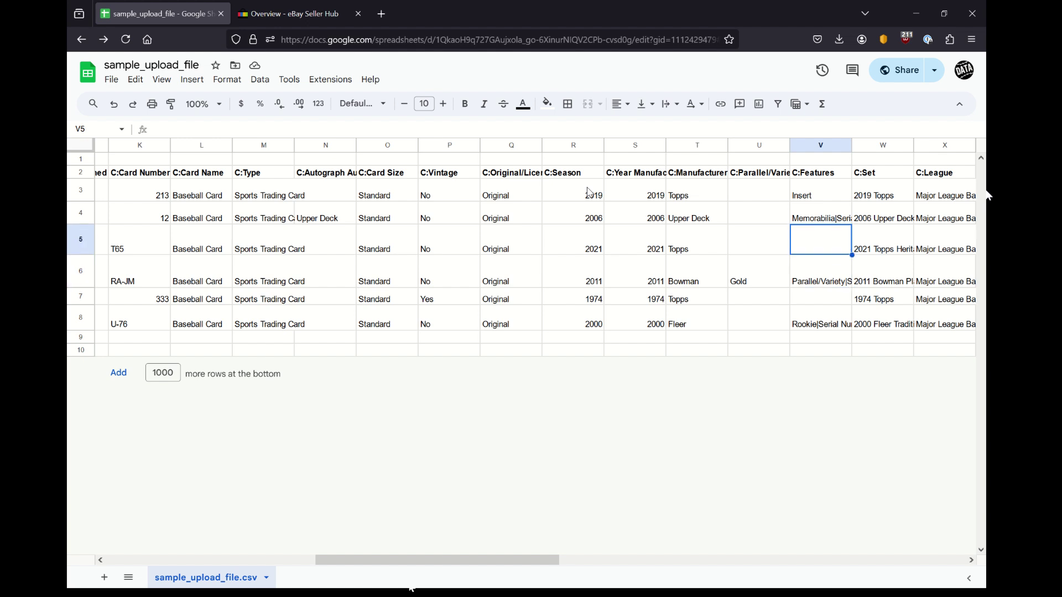
pyautogui.press('Down')
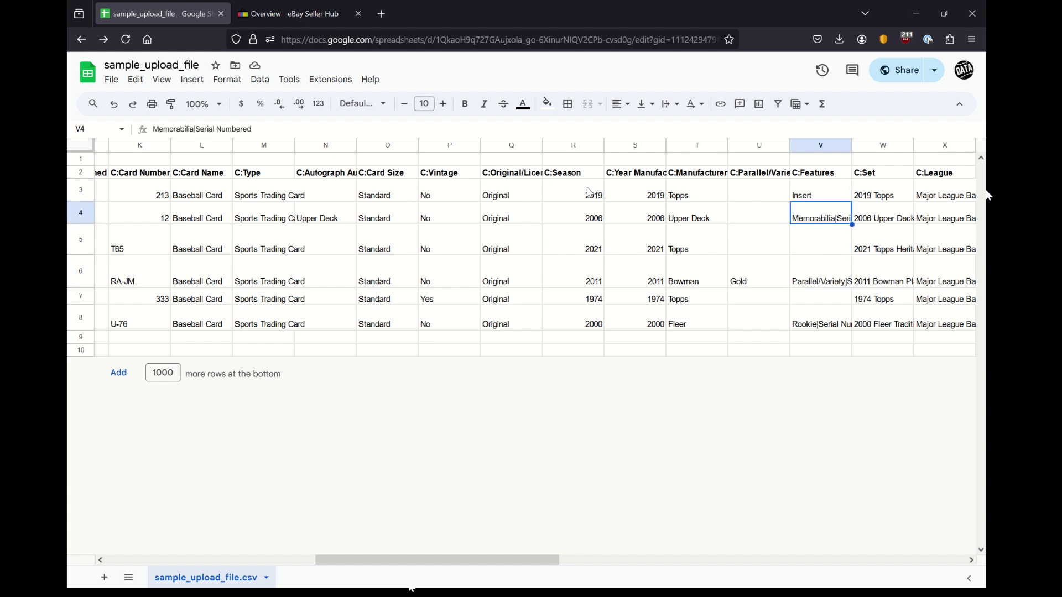
pyautogui.press('Down')
pyautogui.press('Up')
pyautogui.press('Down')
pyautogui.press('Down')
pyautogui.press('Down')
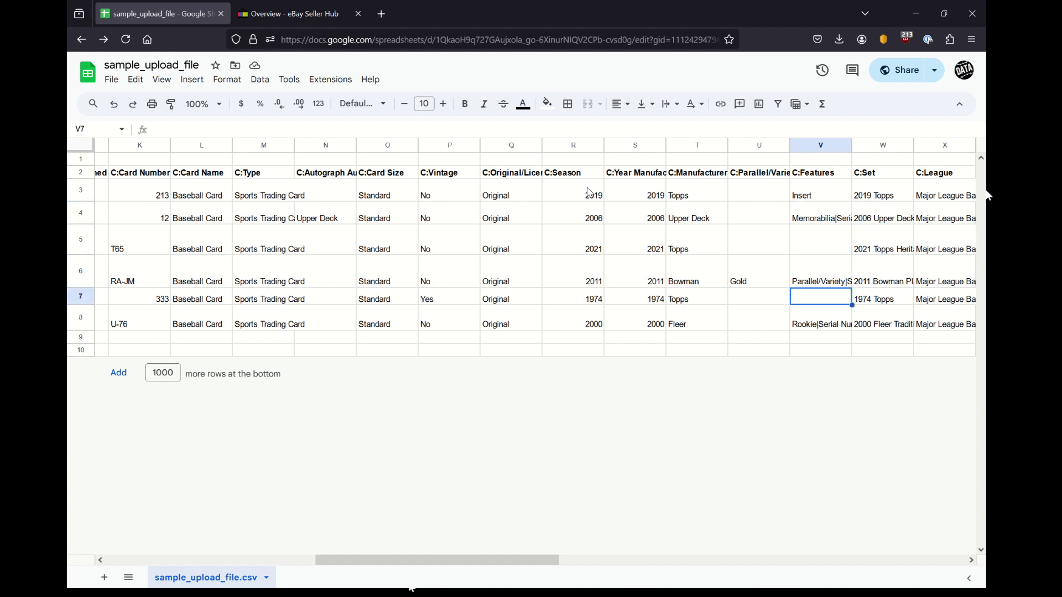
pyautogui.press('Up')
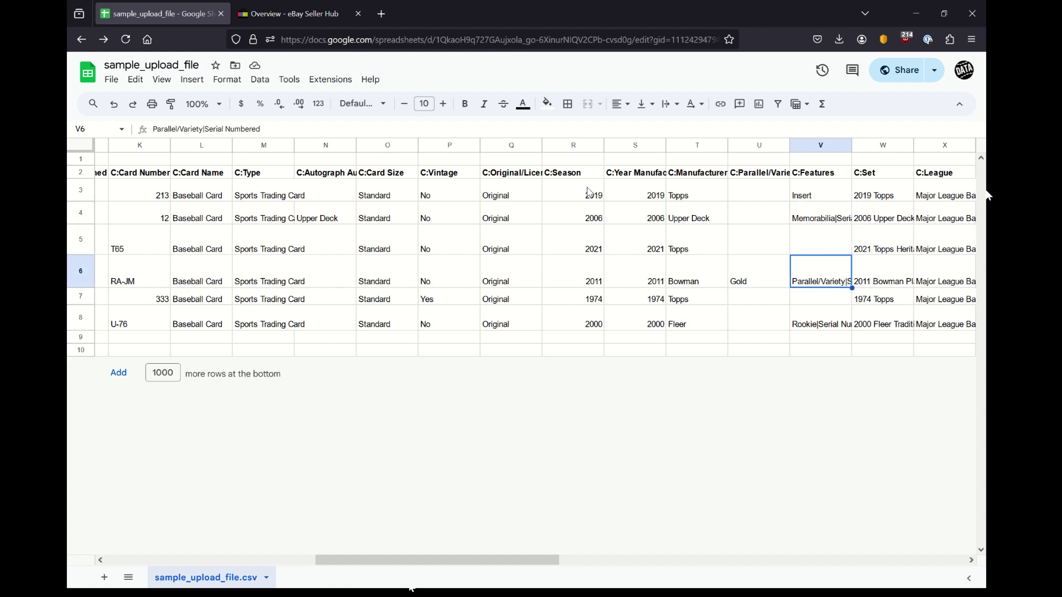
# Inspect the Features entry in V8 and compare it with the entries in the rows above.
pyautogui.press('Down')
pyautogui.press('Down')
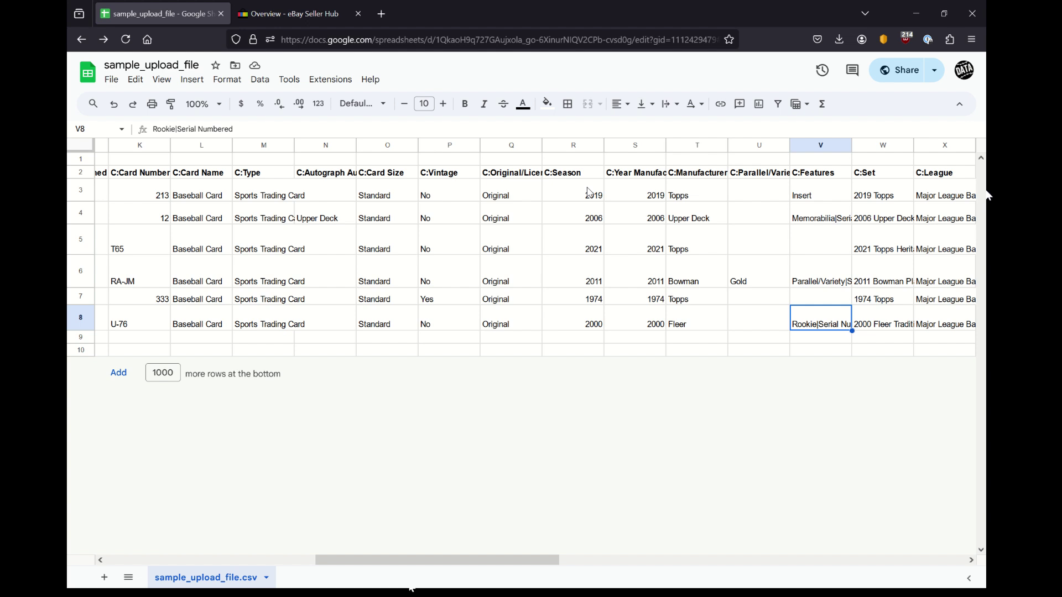
pyautogui.press('Up')
pyautogui.press('Up')
pyautogui.press('Up')
pyautogui.press('Down')
pyautogui.press('Down')
pyautogui.press('Down')
pyautogui.press('Up')
pyautogui.press('Down')
# Review the Set column entries for the sample cards, reading the full set names in the cells.
pyautogui.press('Right')
pyautogui.press('Up')
pyautogui.press('Up')
pyautogui.press('Up')
pyautogui.press('Up')
pyautogui.press('Up')
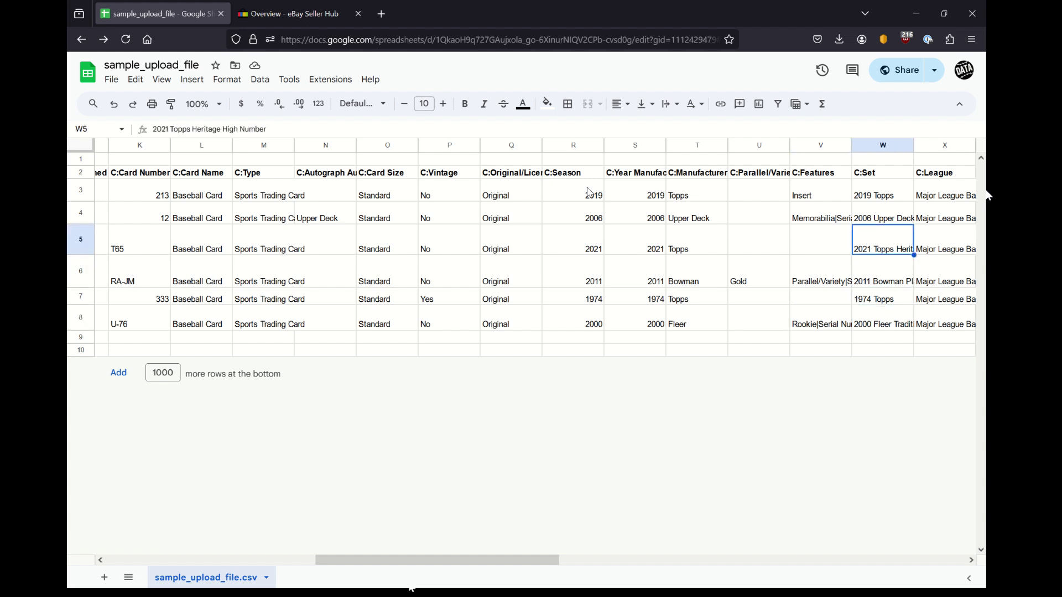
pyautogui.press('Down')
pyautogui.press('Down')
pyautogui.press('Down')
pyautogui.press('Down')
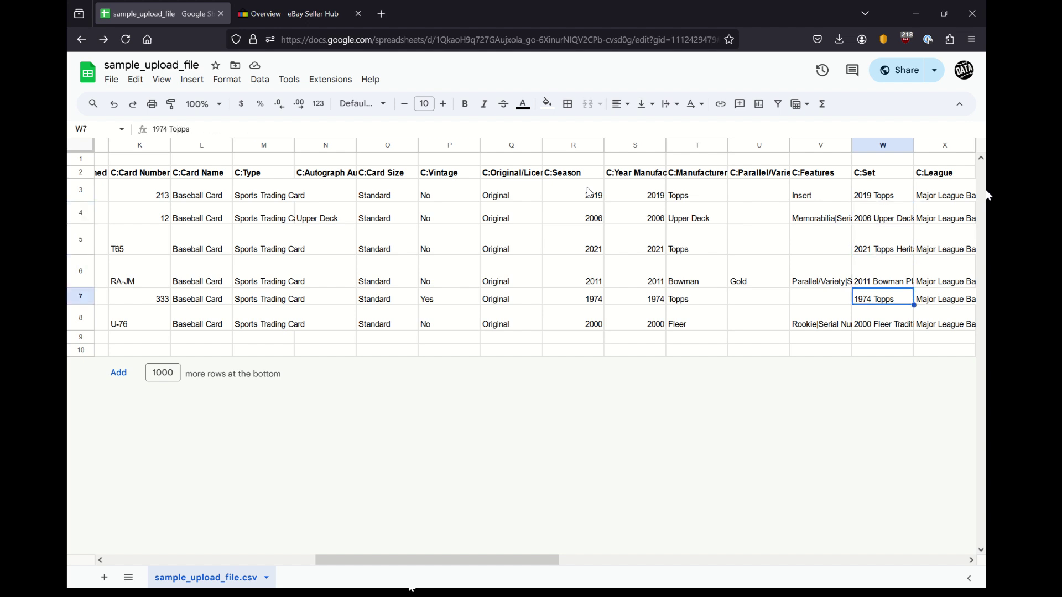
# Check the League header and read the full league entries in column X.
pyautogui.press('Right')
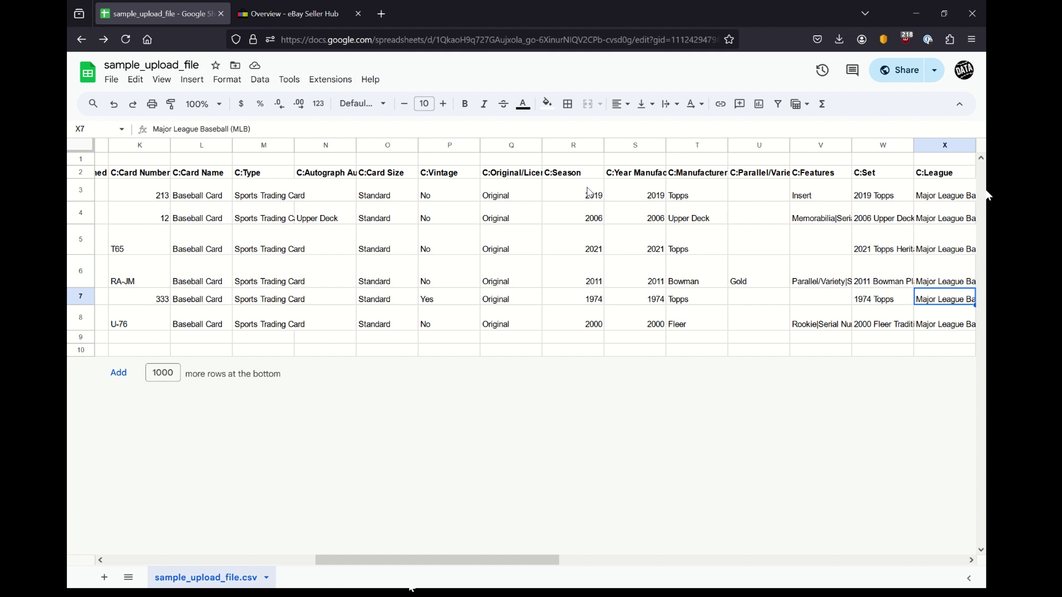
pyautogui.press('Up')
pyautogui.press('Up')
pyautogui.press('Up')
pyautogui.press('Up')
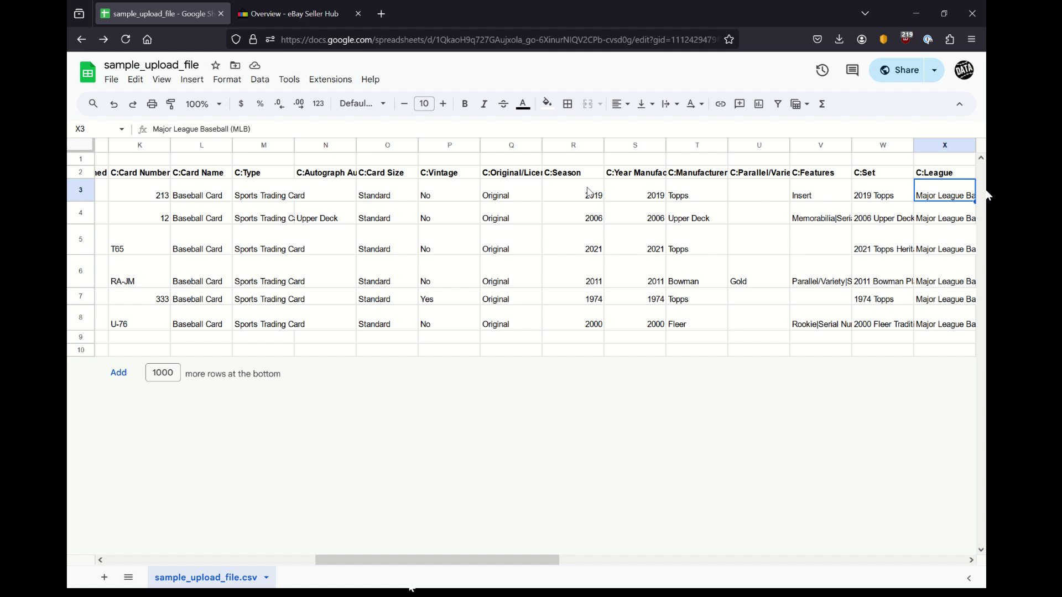
pyautogui.press('Up')
pyautogui.press('Down')
pyautogui.press('Down')
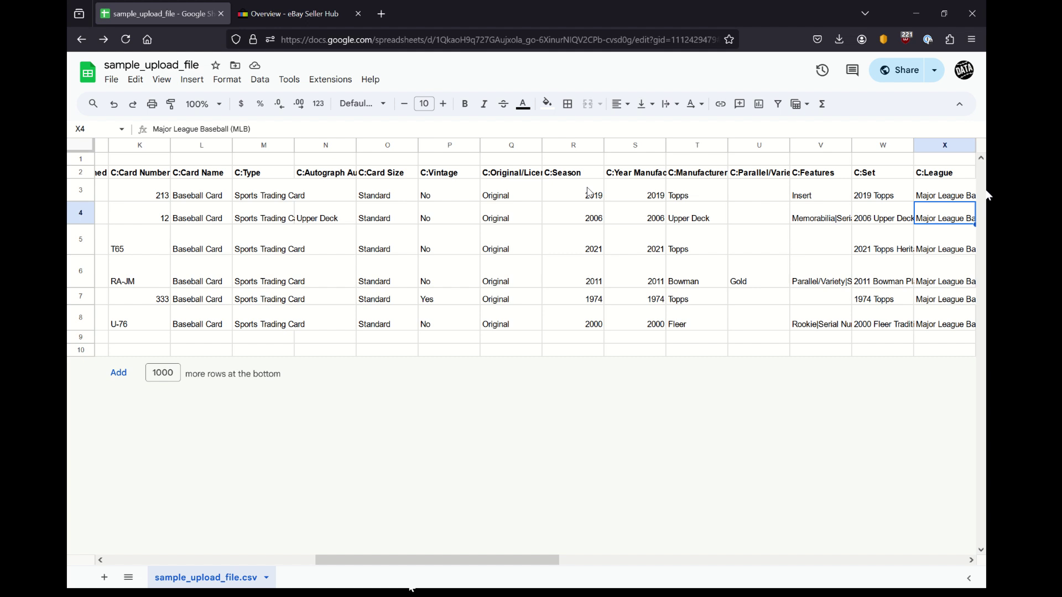
# Review the Print Run entries in column Y for the numbered and unnumbered cards down to row 8.
pyautogui.press('Right')
pyautogui.press('Left')
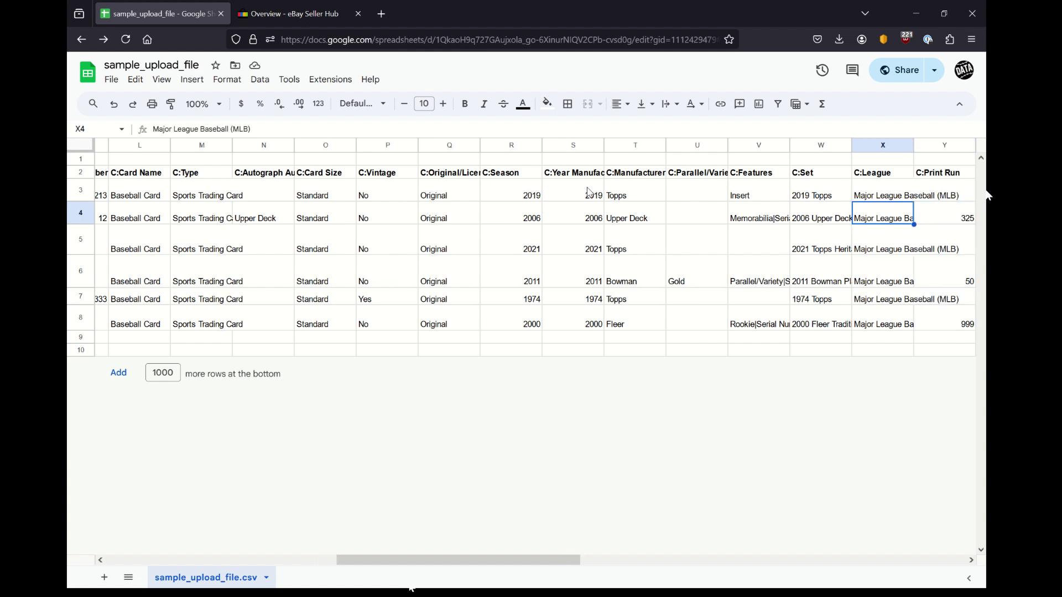
pyautogui.press('Right')
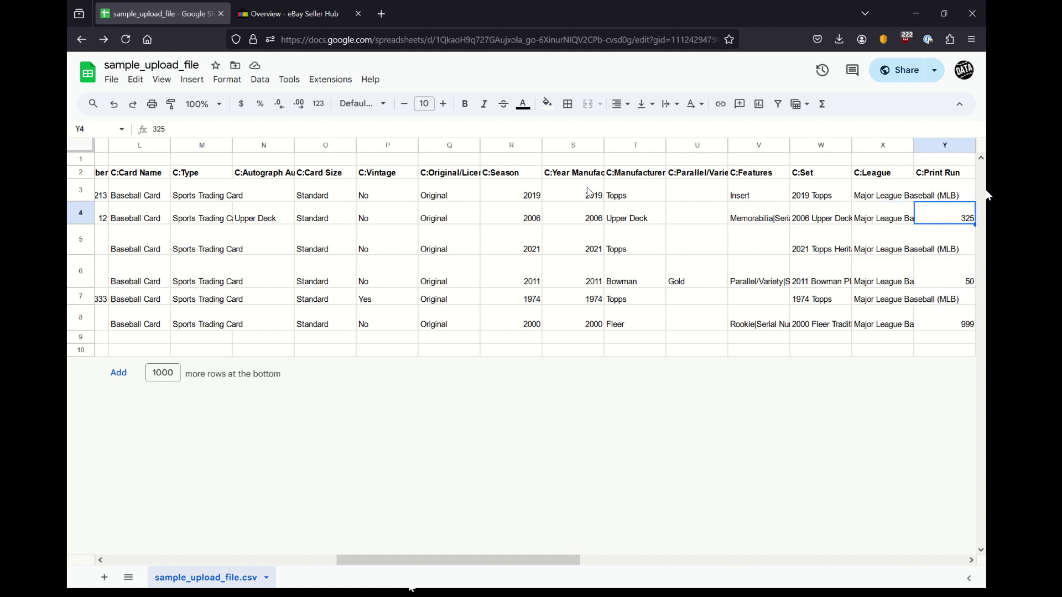
pyautogui.press('Left')
pyautogui.press('Right')
pyautogui.press('Up')
pyautogui.press('Down')
pyautogui.press('Down')
pyautogui.press('Down')
pyautogui.press('Down')
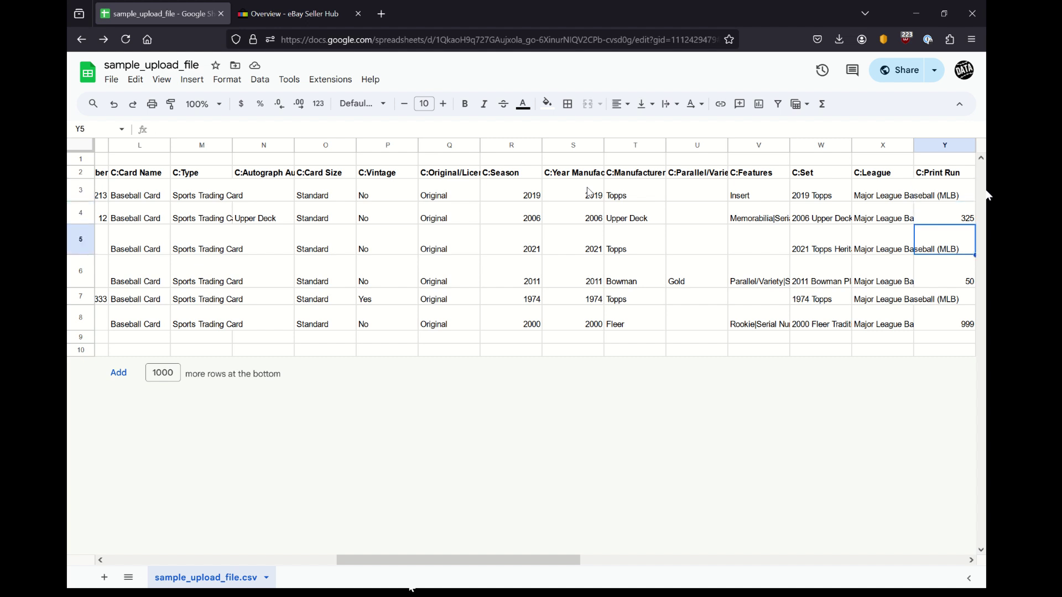
pyautogui.press('Down')
# Look through the Language entries from row 8 upward, glance at the adjacent shipping profile column, and check the Language header.
pyautogui.press('Right')
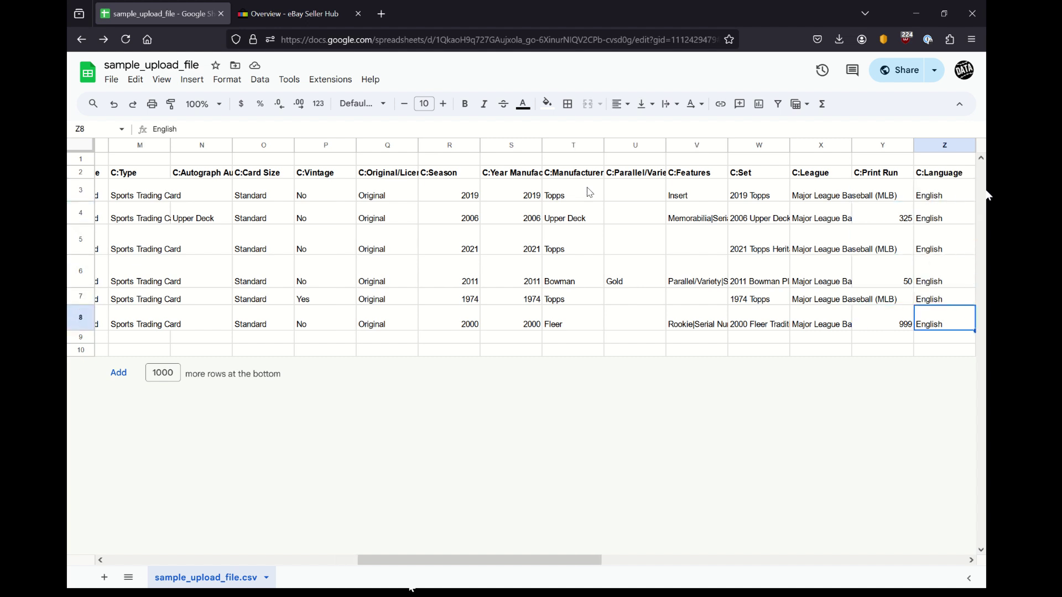
pyautogui.press('Up')
pyautogui.press('Up')
pyautogui.press('Up')
pyautogui.press('Up')
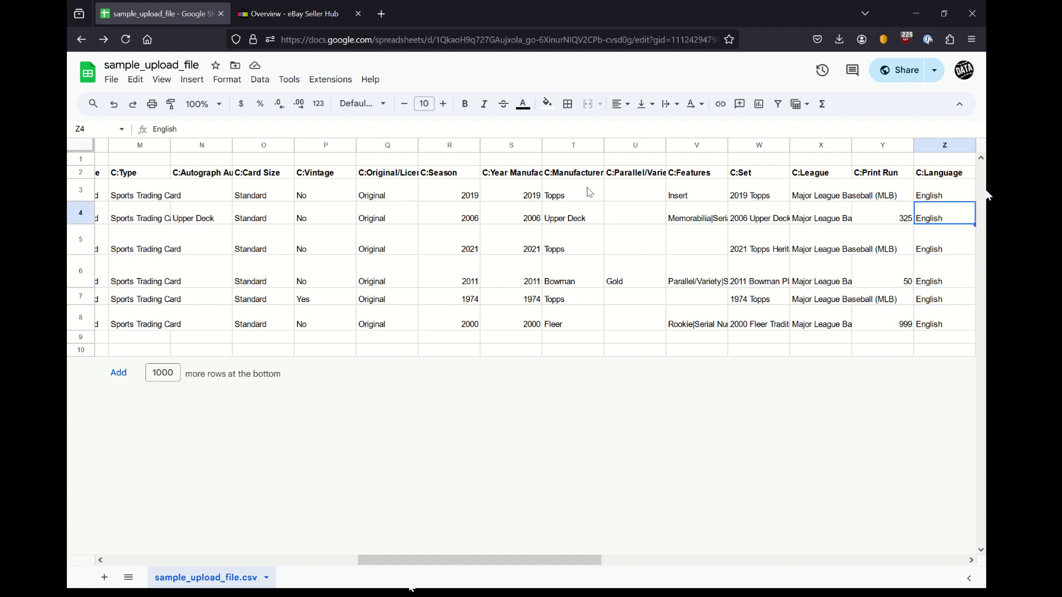
pyautogui.press('Right')
pyautogui.press('Left')
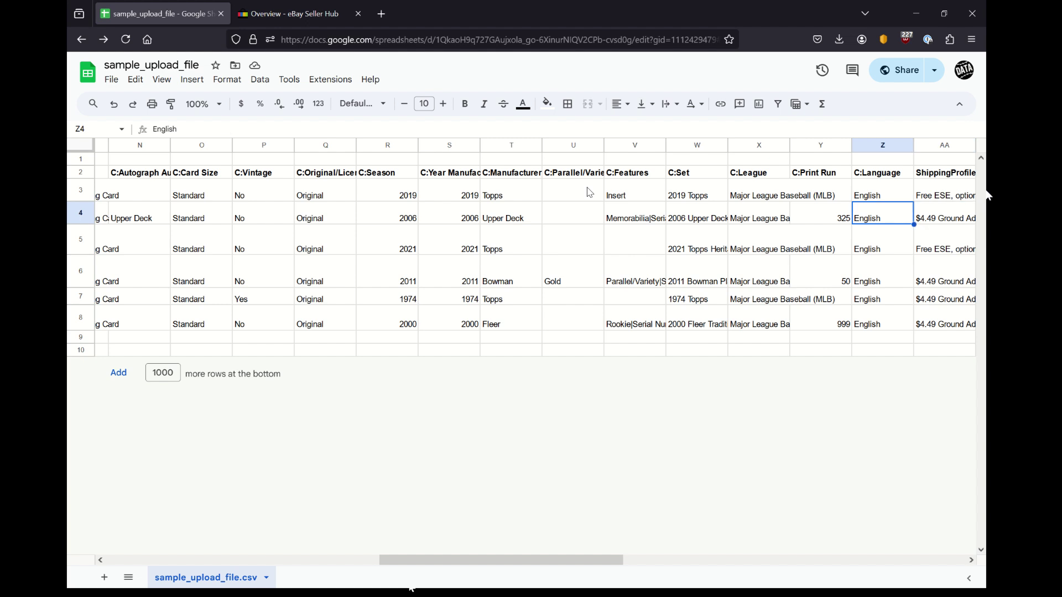
pyautogui.press('Up')
pyautogui.press('Up')
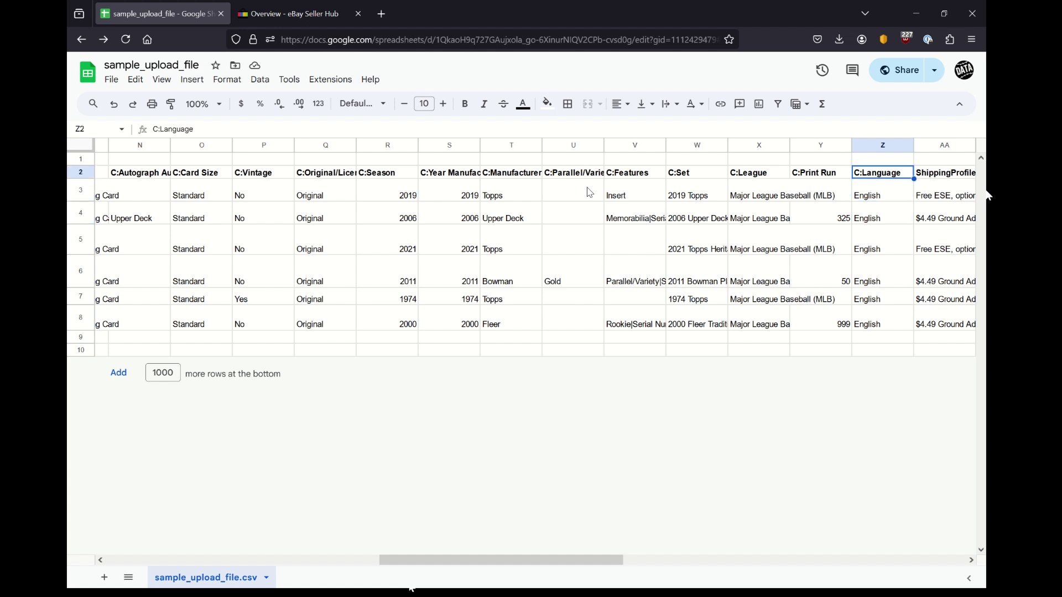
# Check the Language entries down to row 5 and read the full shipping profile entry in the adjacent cell.
pyautogui.press('Down')
pyautogui.press('Down')
pyautogui.press('Down')
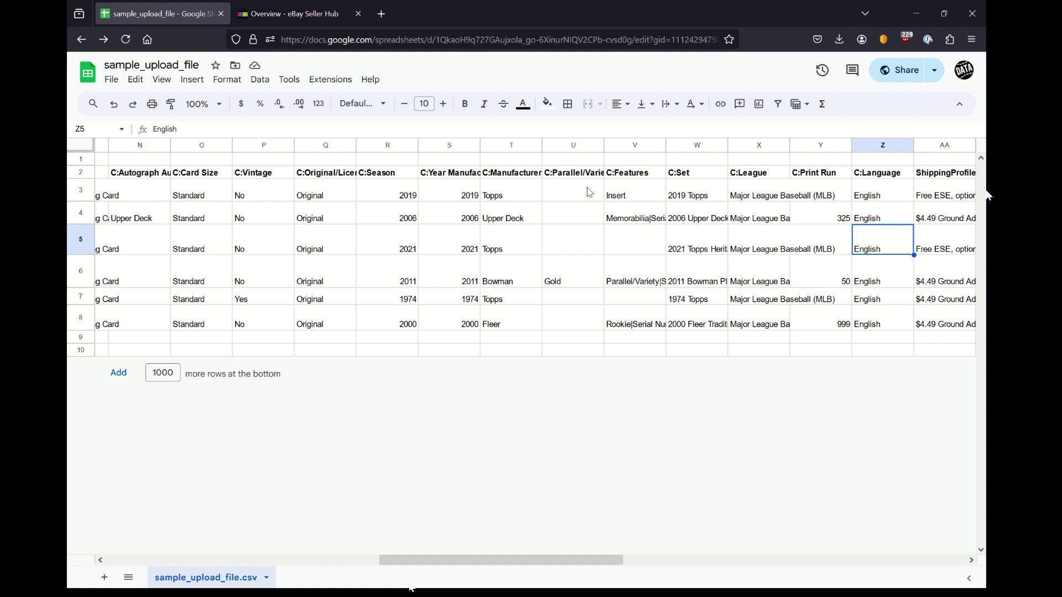
pyautogui.press('Right')
pyautogui.press('Left')
pyautogui.press('Right')
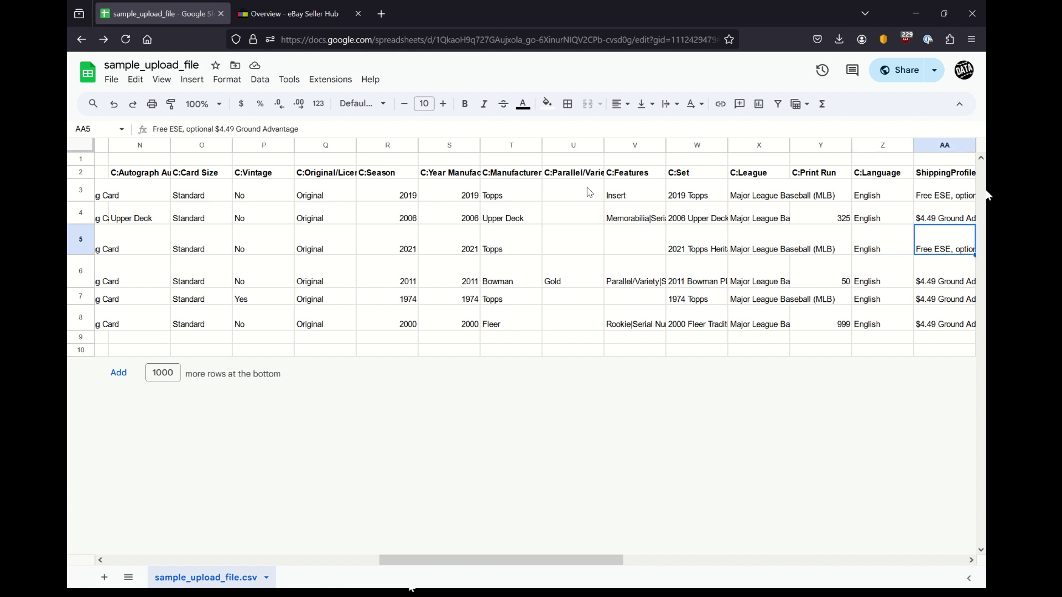
pyautogui.press('Right')
pyautogui.press('Left')
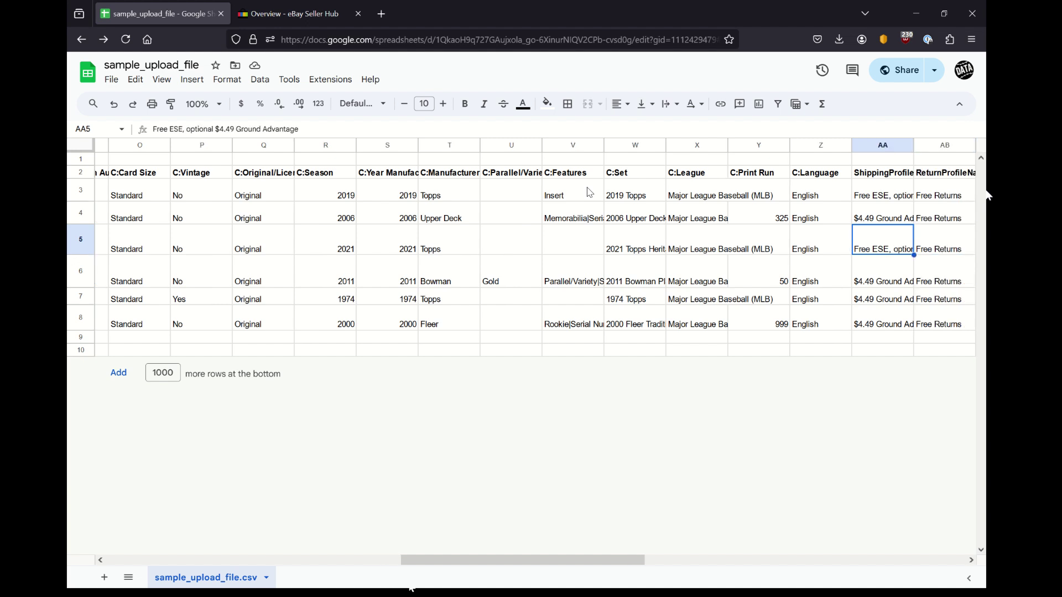
# Look across row 5 from the shipping profile to the Quantity column, returning to the shipping profile cell.
pyautogui.press('Left')
pyautogui.press('Right')
pyautogui.press('Right')
pyautogui.press('Right')
pyautogui.press('Right')
pyautogui.press('Right')
pyautogui.press('Right')
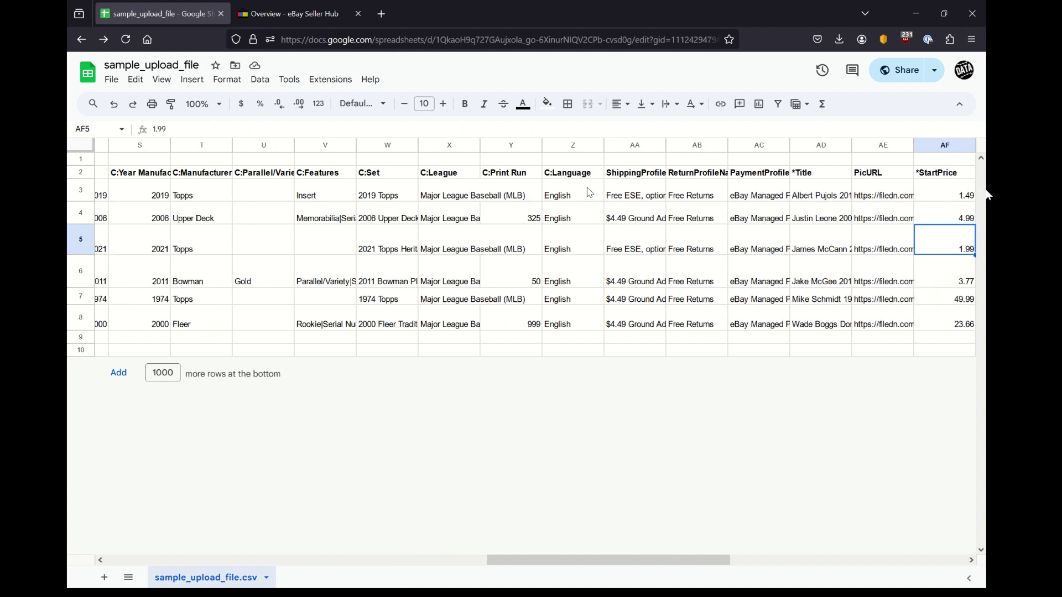
pyautogui.press('Right')
pyautogui.press('Left')
pyautogui.press('Left')
pyautogui.press('Left')
pyautogui.press('Left')
pyautogui.press('Left')
pyautogui.press('Left')
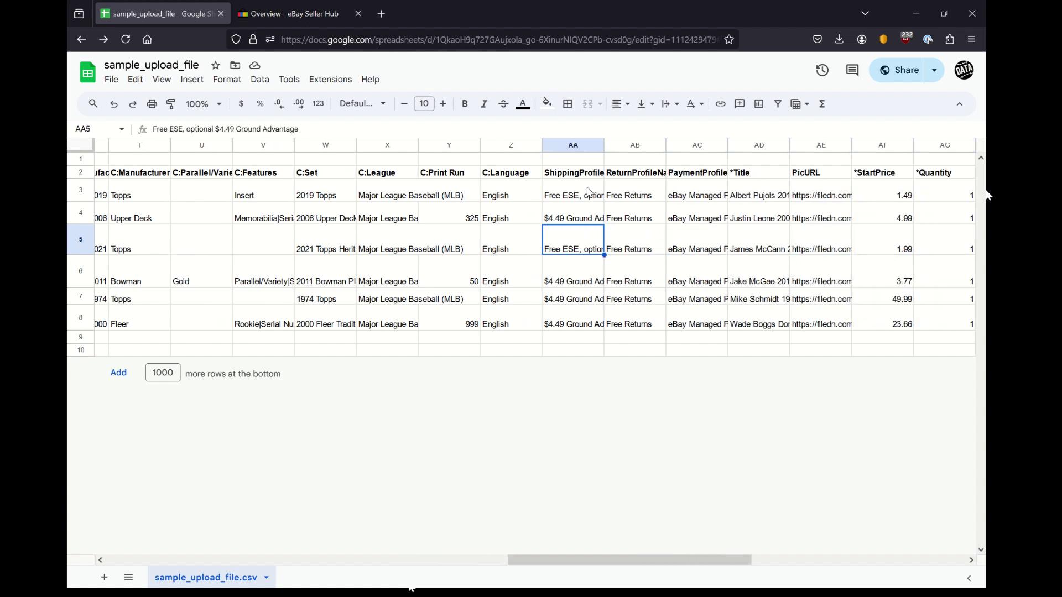
# Check the return and payment profile headers and read the first return profile entry in row 3.
pyautogui.press('Up')
pyautogui.press('Up')
pyautogui.press('Up')
pyautogui.press('Right')
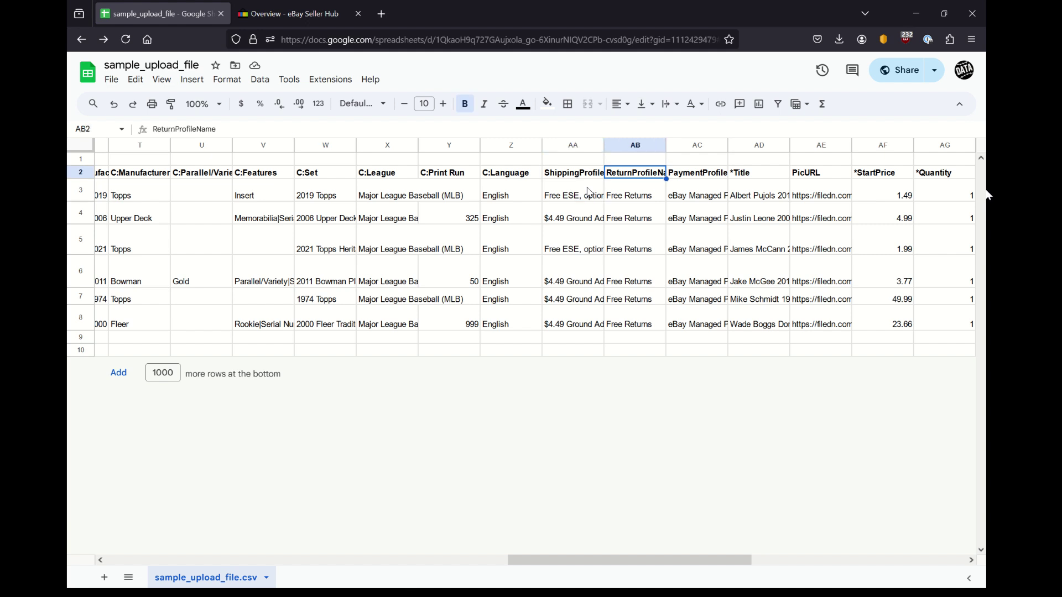
pyautogui.press('Right')
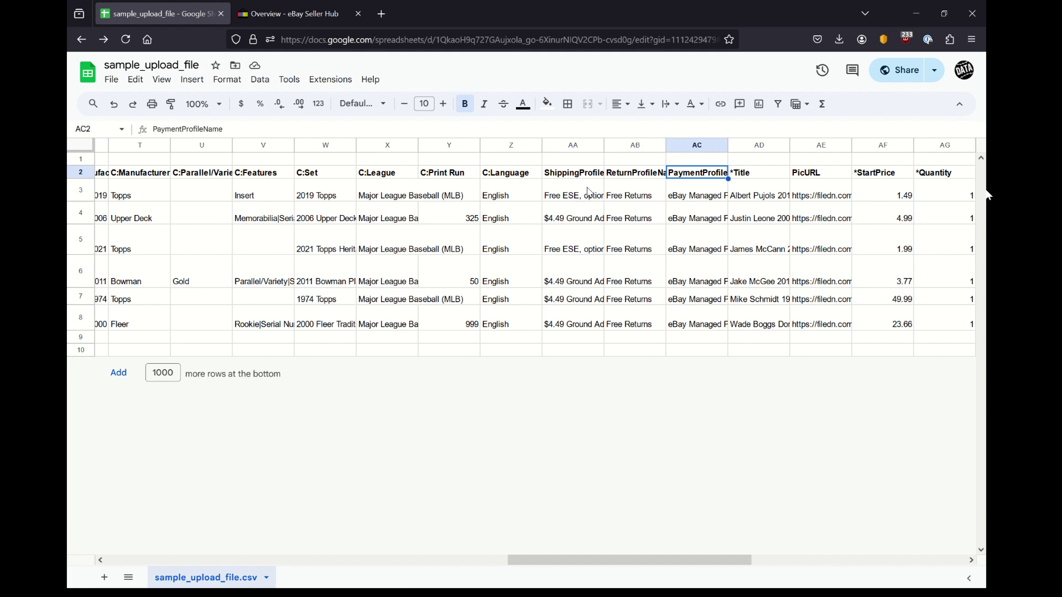
pyautogui.press('Left')
pyautogui.press('Down')
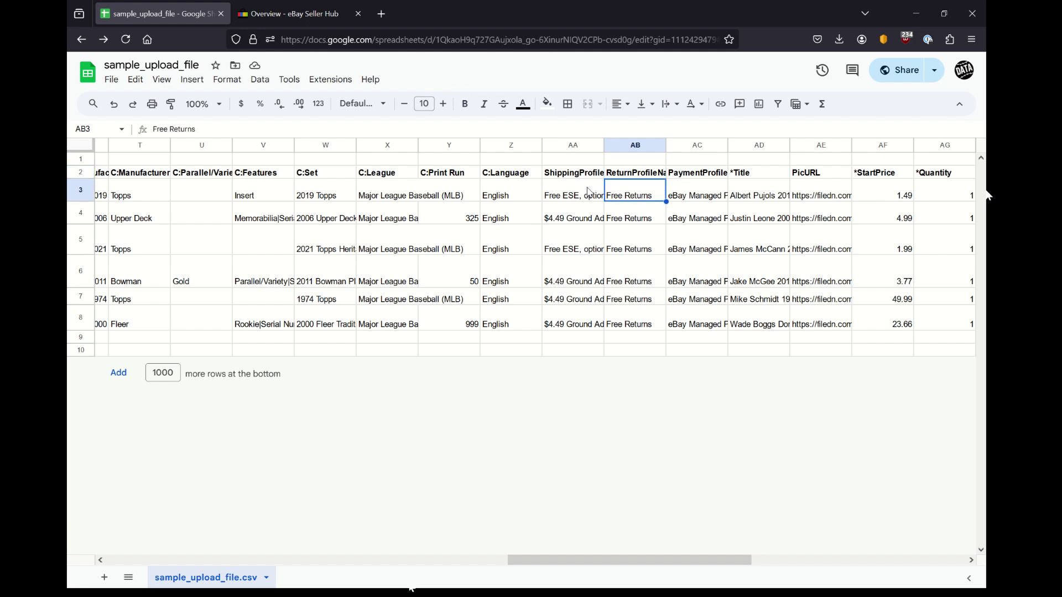
# Review the shipping profile entries in column AA from row 3 down to row 8 and back up to row 3.
pyautogui.press('Left')
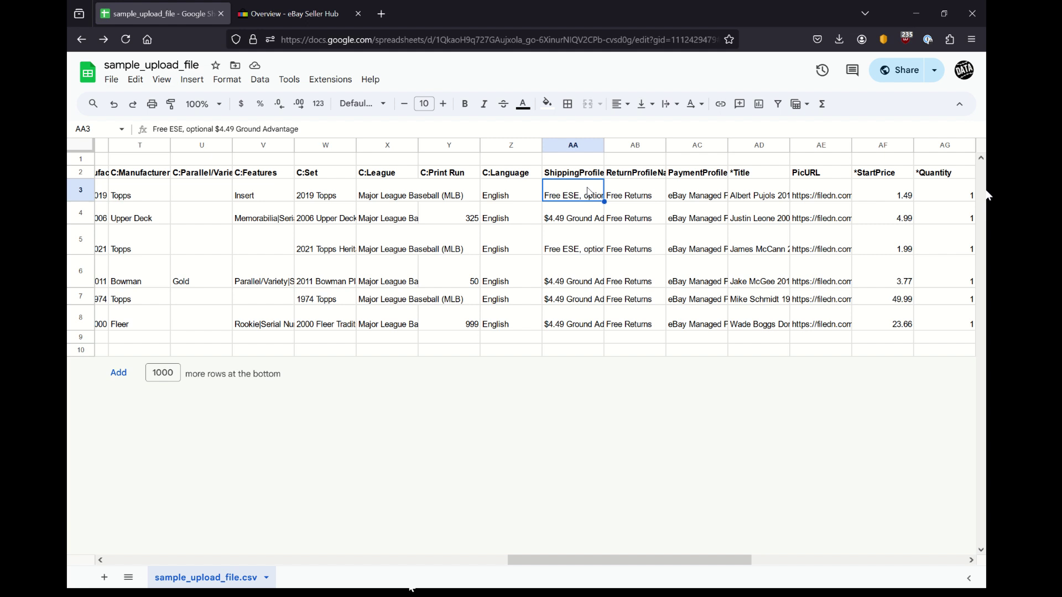
pyautogui.press('Down')
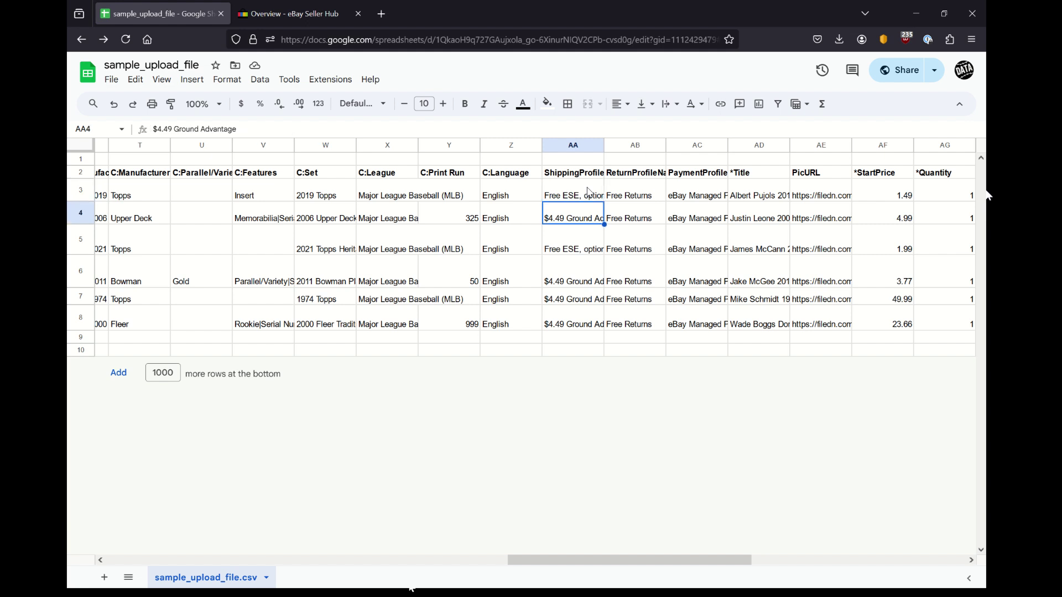
pyautogui.press('Down')
pyautogui.press('Up')
pyautogui.press('Down')
pyautogui.press('Down')
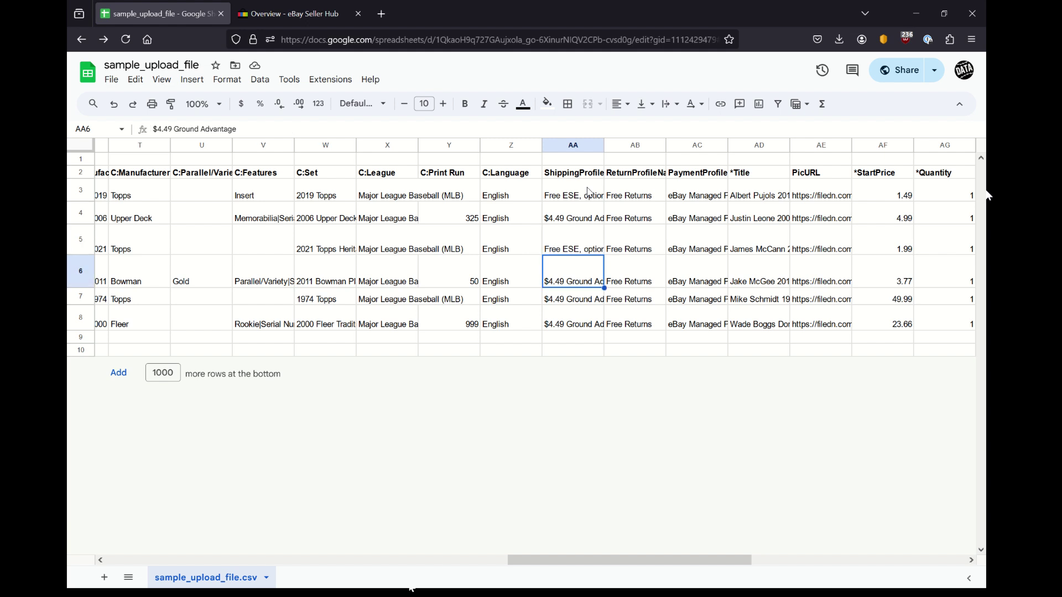
pyautogui.press('Down')
pyautogui.press('Down')
pyautogui.press('Up')
pyautogui.press('Up')
pyautogui.press('Up')
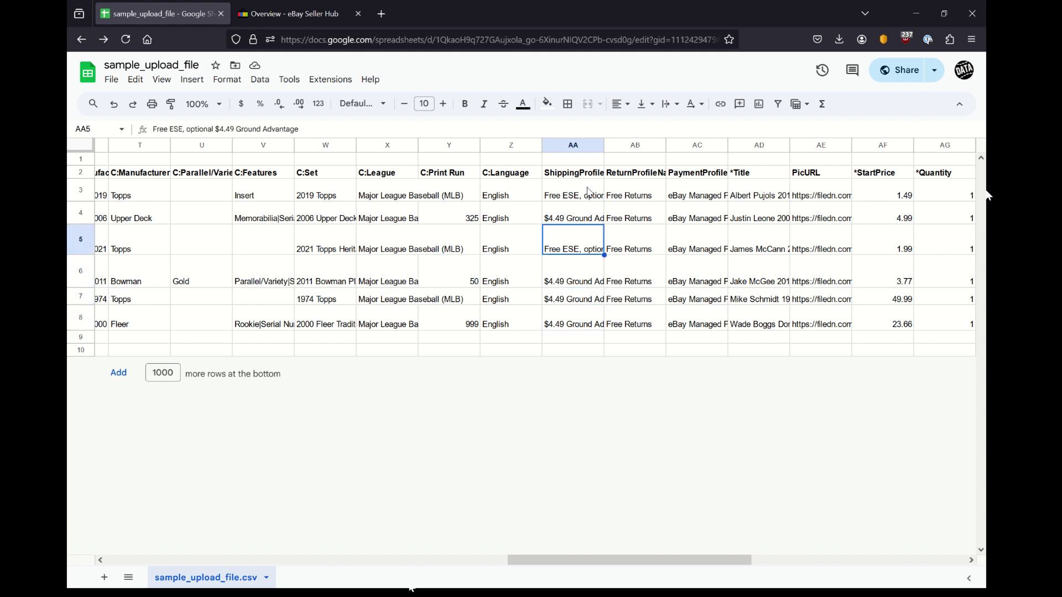
pyautogui.press('Down')
pyautogui.press('Up')
pyautogui.press('Up')
pyautogui.press('Up')
# Go through the return profile entries in column AB, starting at row 3.
pyautogui.press('Right')
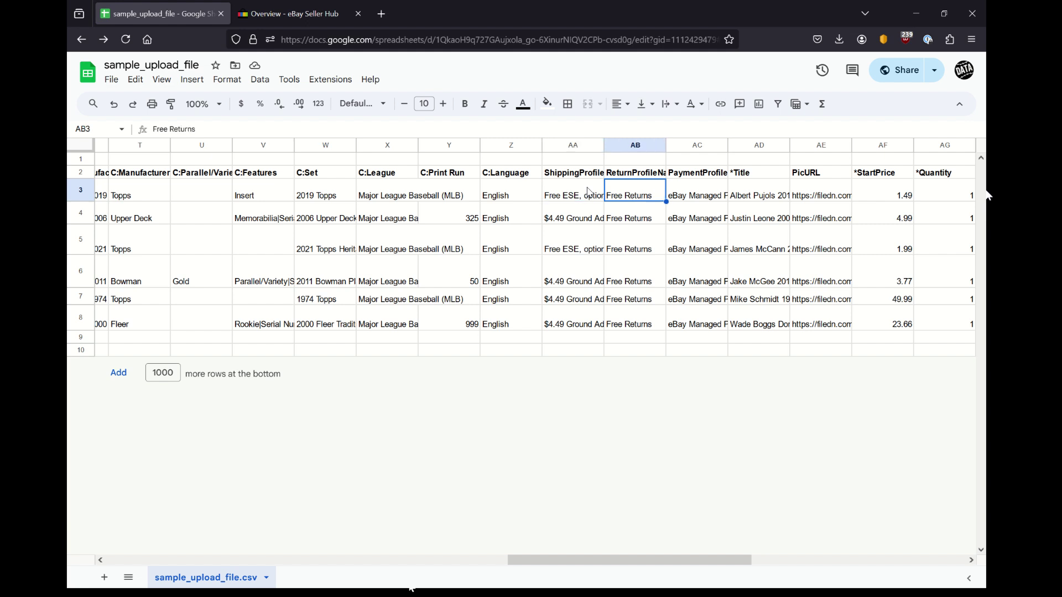
pyautogui.press('Down')
pyautogui.press('Down')
pyautogui.press('Down')
pyautogui.press('Down')
pyautogui.press('Down')
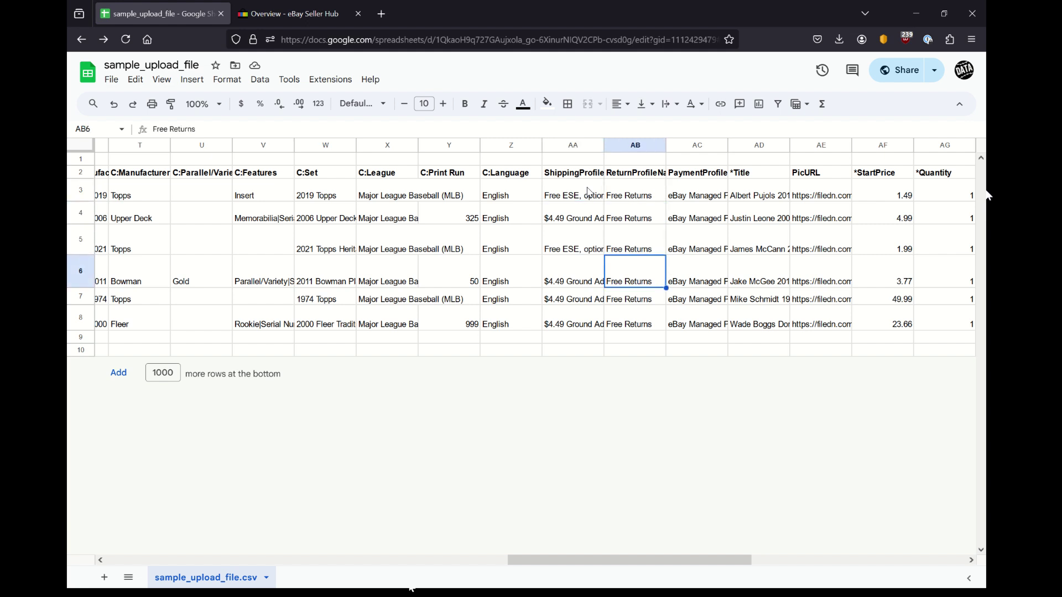
pyautogui.press('Up')
pyautogui.press('Up')
# Read the payment profile entries in column AC from row 6 up to row 3, ending on the neighbouring return profile.
pyautogui.press('Right')
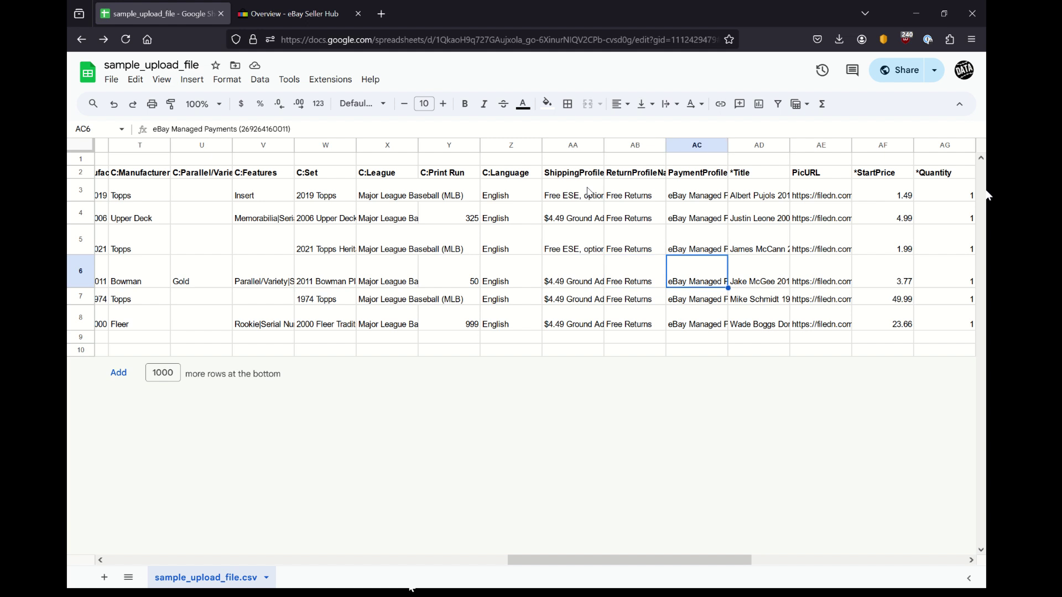
pyautogui.press('Up')
pyautogui.press('Up')
pyautogui.press('Up')
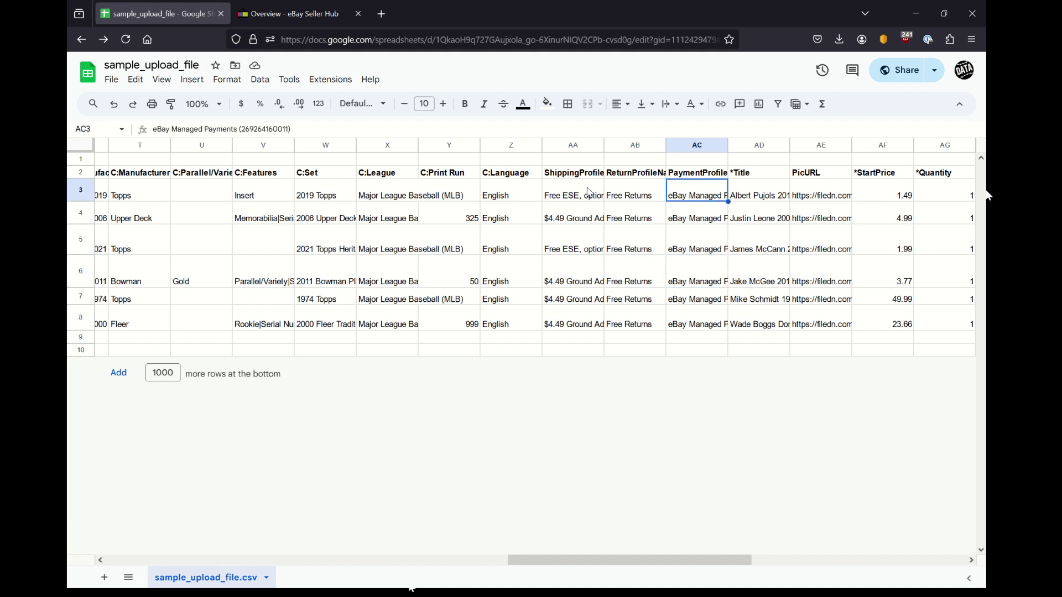
pyautogui.press('Left')
pyautogui.press('Left')
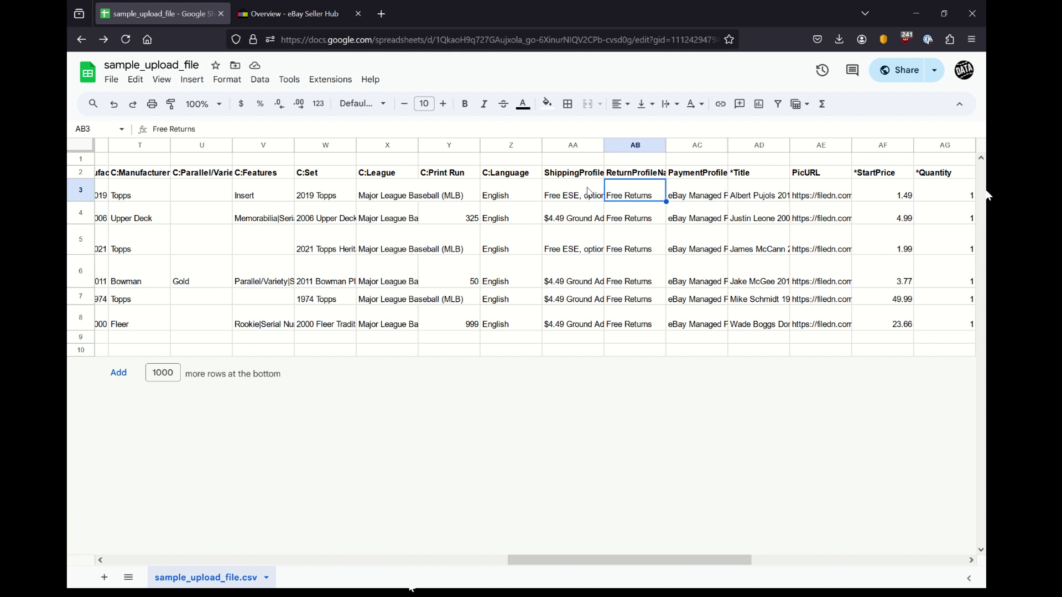
# Recheck the return profile entries down to row 8 and back up the column.
pyautogui.press('Down')
pyautogui.press('Down')
pyautogui.press('Down')
pyautogui.press('Down')
pyautogui.press('Down')
pyautogui.press('Right')
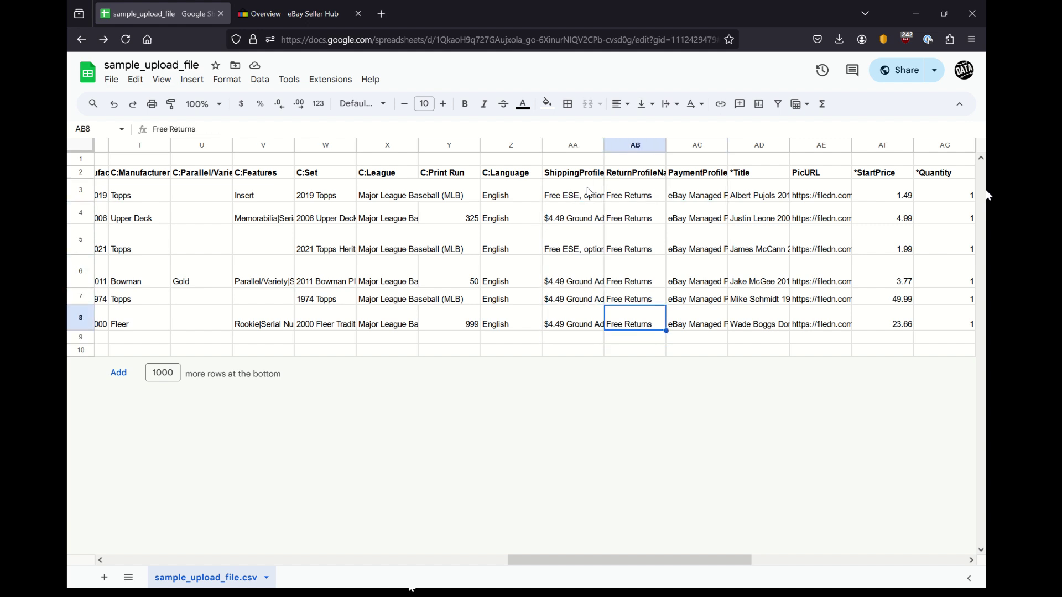
pyautogui.press('Up')
pyautogui.press('Up')
pyautogui.press('Up')
pyautogui.press('Up')
pyautogui.press('Up')
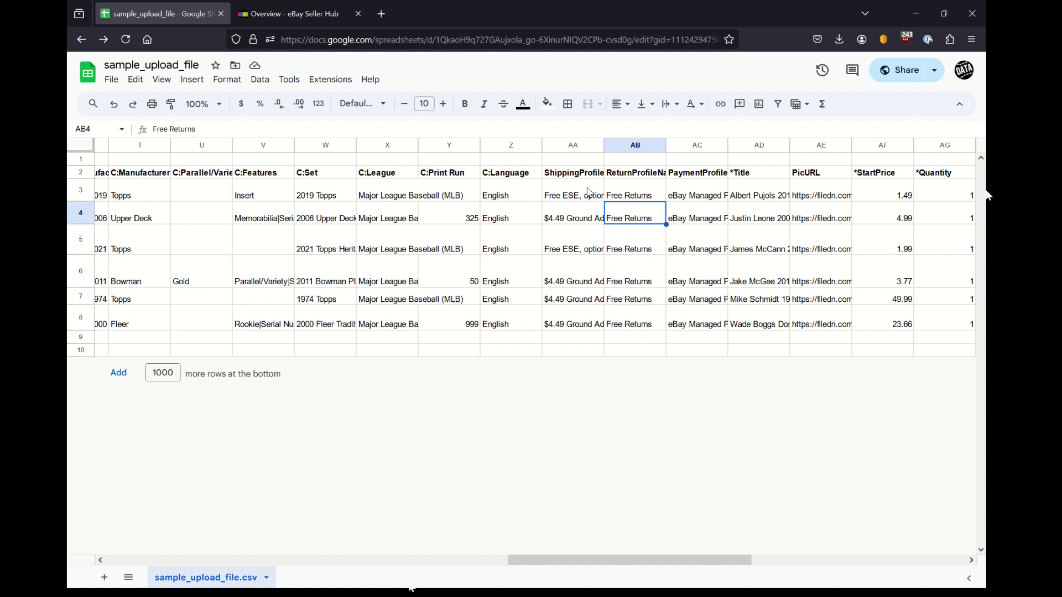
# Compare the shipping, return and payment profile headers, and read the payment profile entry in row 3.
pyautogui.press('Left')
pyautogui.press('Up')
pyautogui.press('Right')
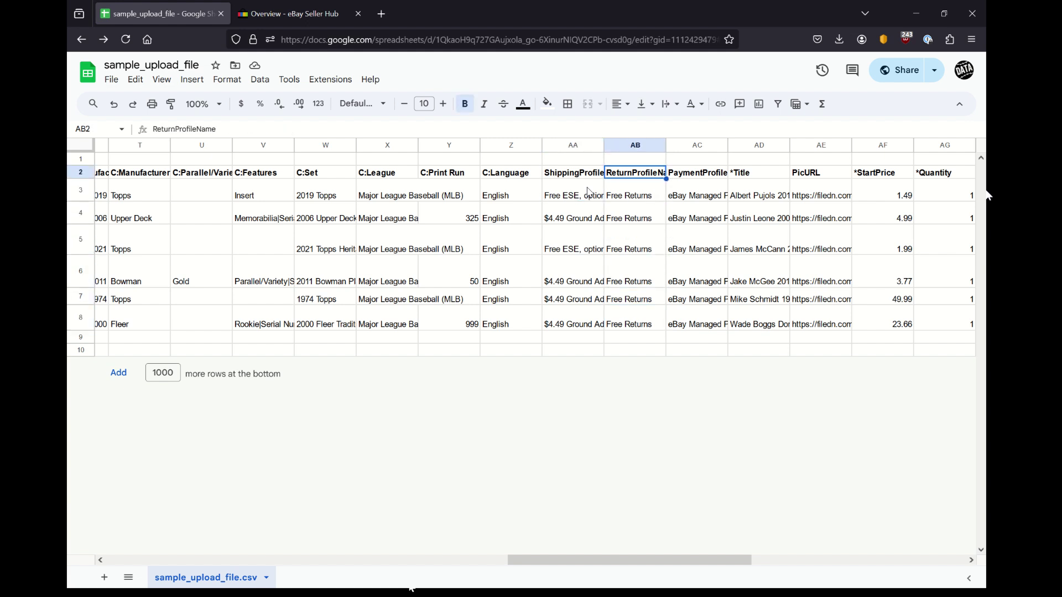
pyautogui.press('Left')
pyautogui.press('Right')
pyautogui.press('Right')
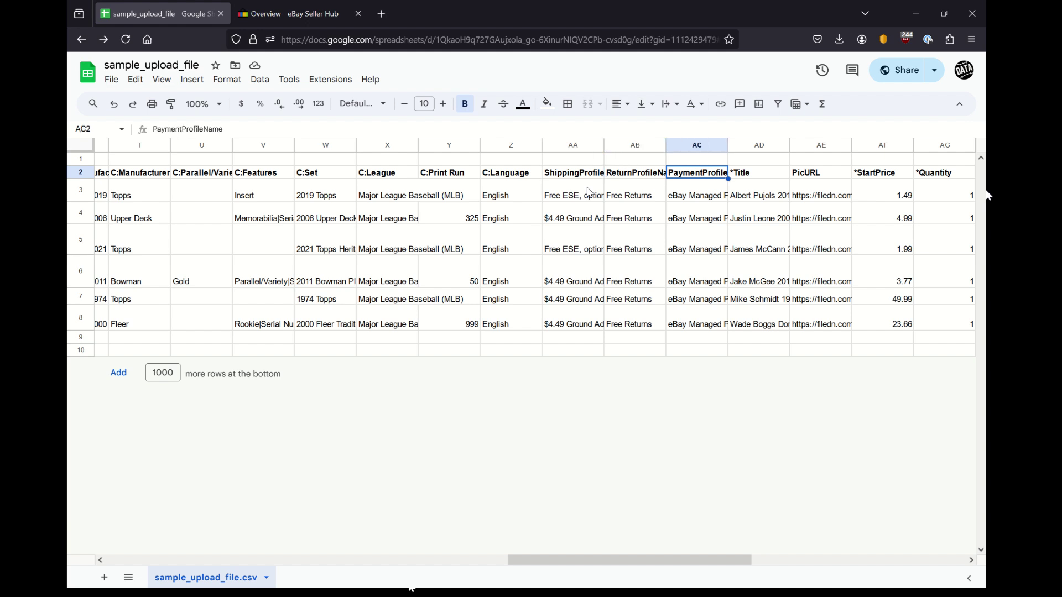
pyautogui.press('Down')
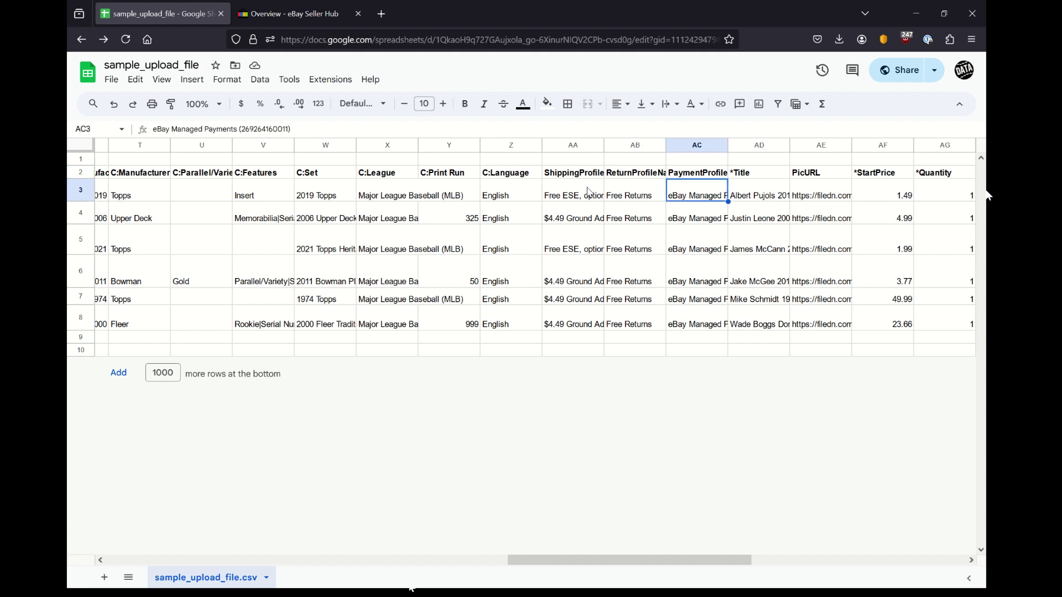
# Read the full listing titles in the Title column from row 3 down to row 8.
pyautogui.press('Right')
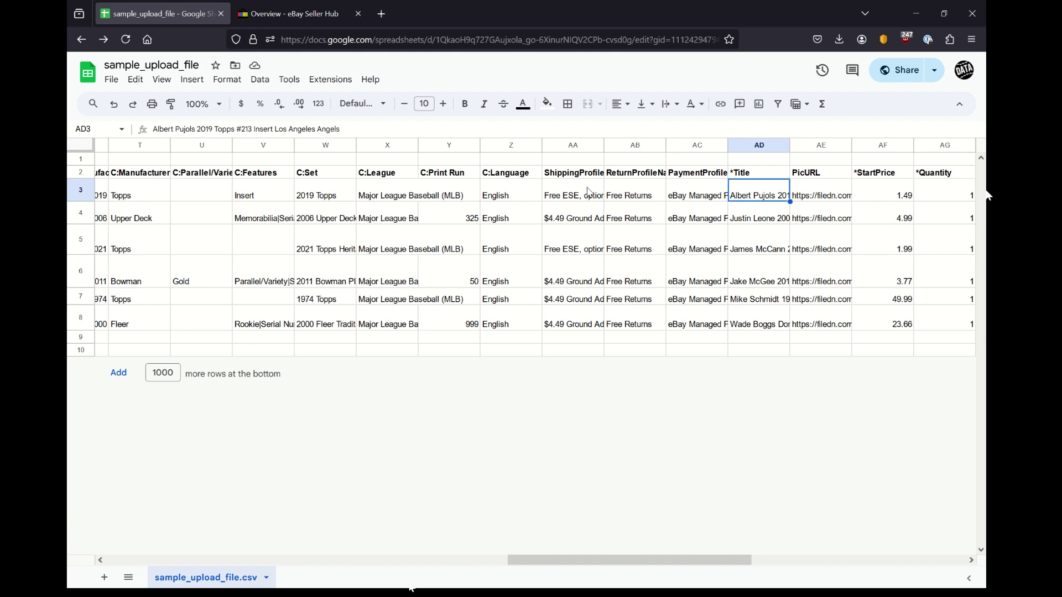
pyautogui.press('Down')
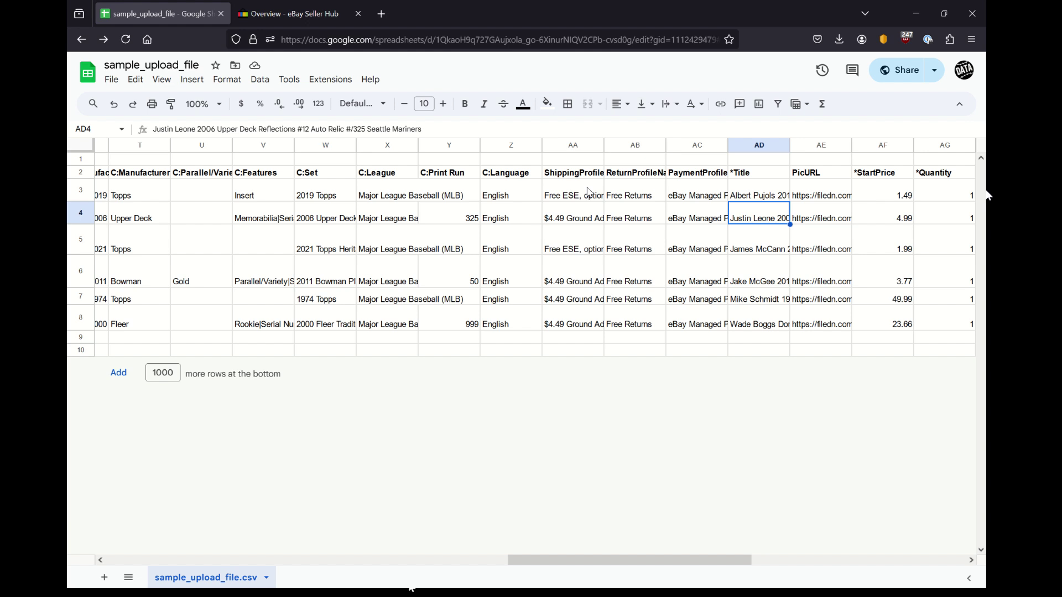
pyautogui.press('Down')
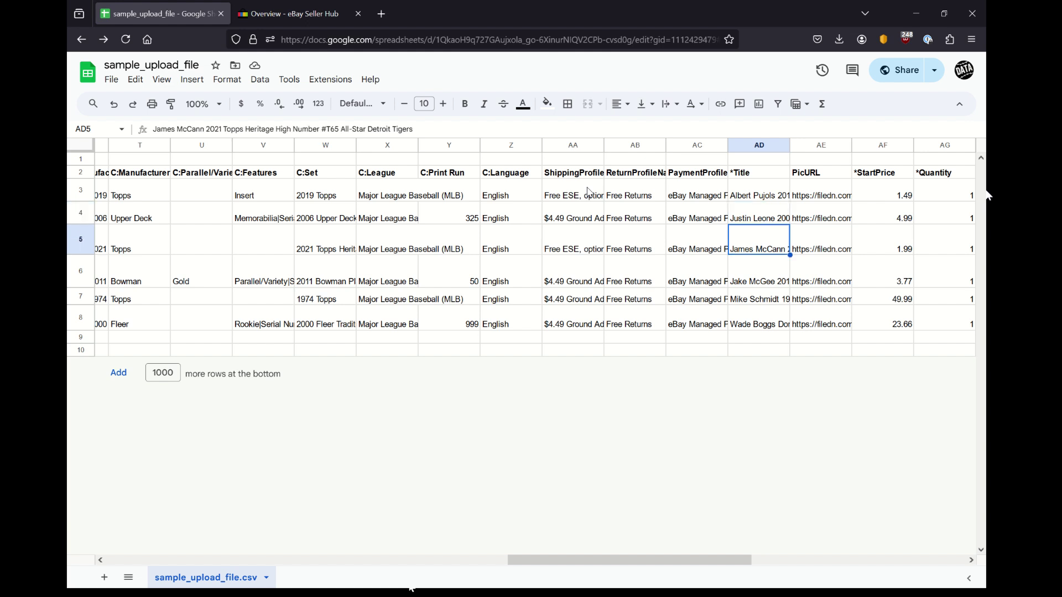
pyautogui.press('Down')
pyautogui.press('Down')
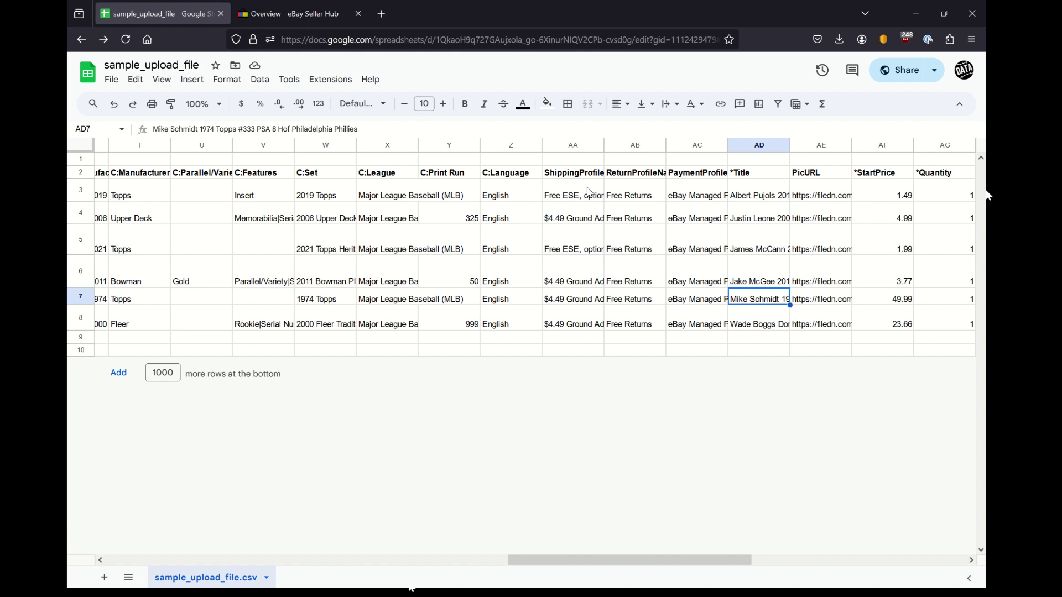
pyautogui.press('Down')
# Open row 8's first PicURL image, 20240724_0011.jpg, in a new browser tab and inspect the card image.
pyautogui.press('Right')
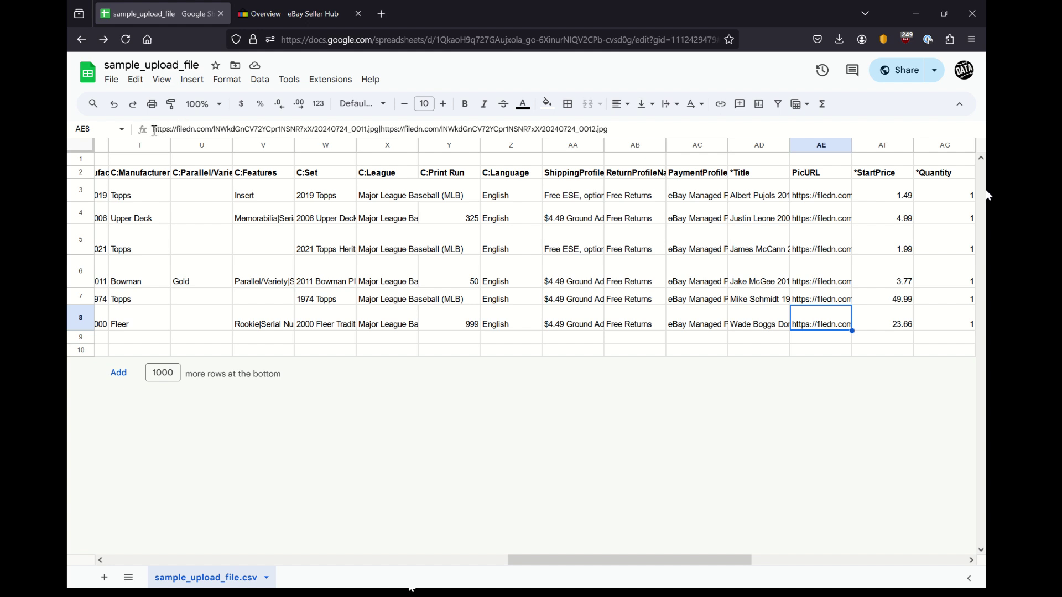
pyautogui.moveTo(154, 130); pyautogui.dragTo(380, 126)
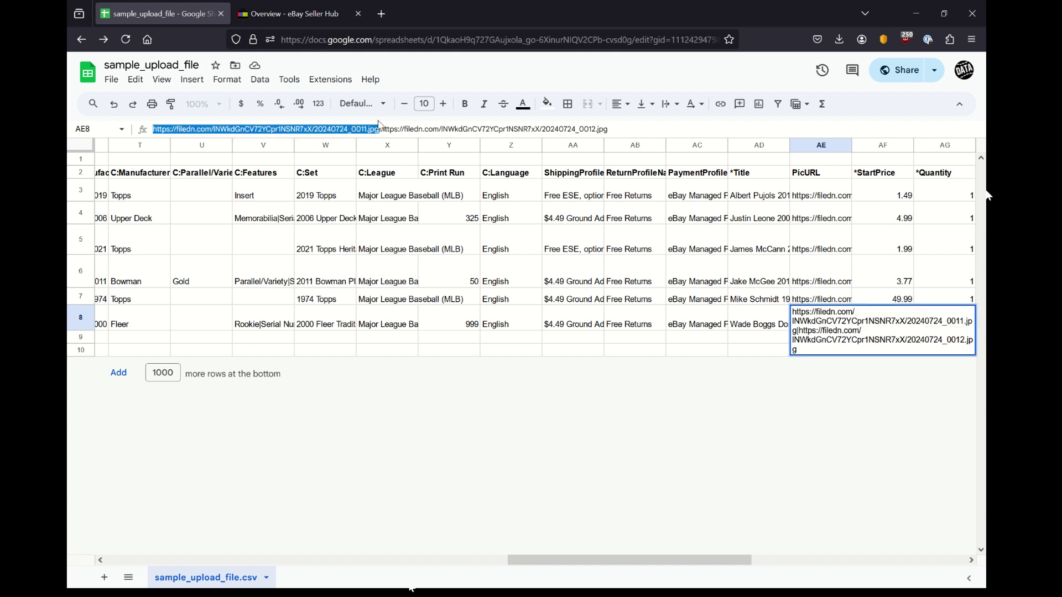
pyautogui.click(382, 14)
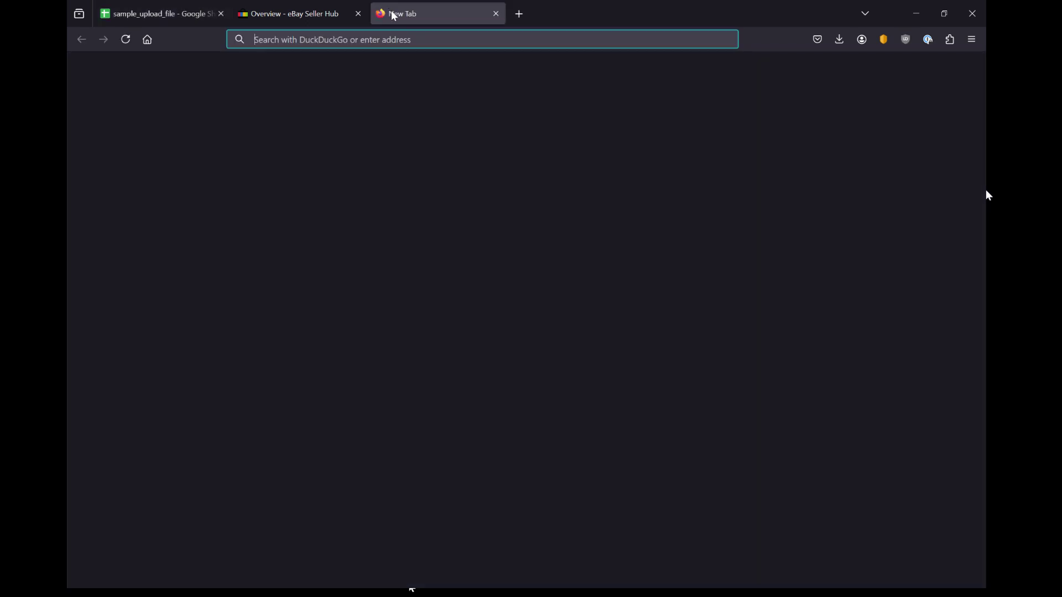
pyautogui.write('https://filedn.com/INWkdGnCV72YCpr1NSNR7xX/20240724_0011.jpg')
pyautogui.press('Return')
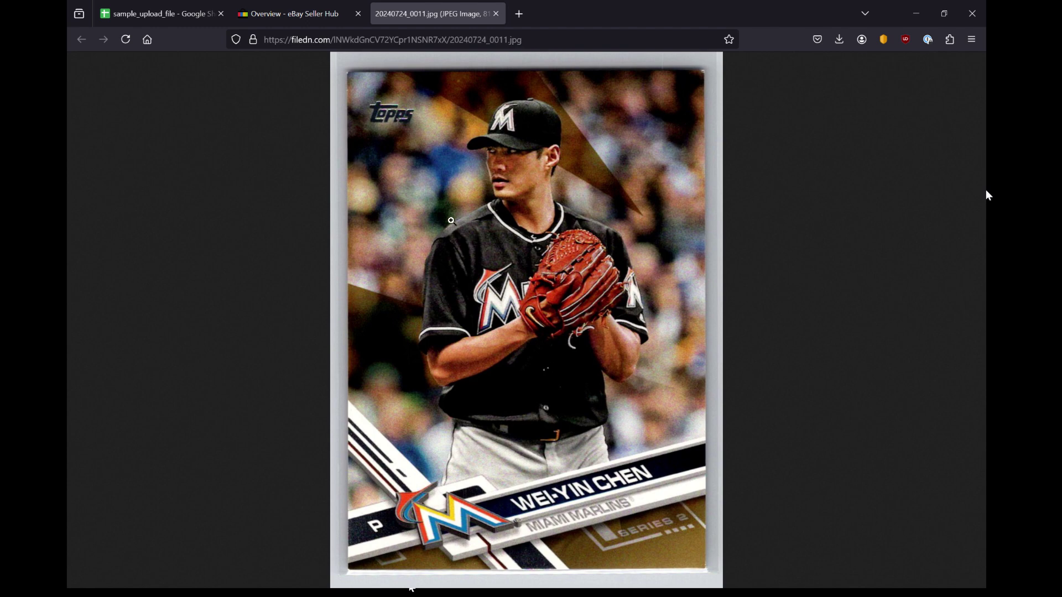
pyautogui.click(490, 258)
pyautogui.click(494, 260)
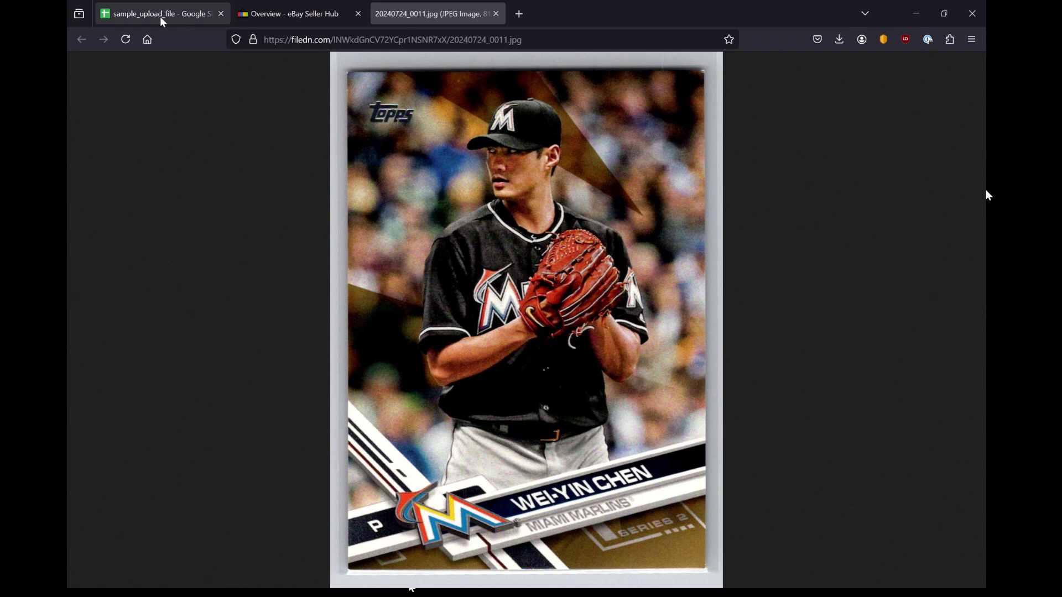
pyautogui.click(479, 165)
pyautogui.click(479, 165)
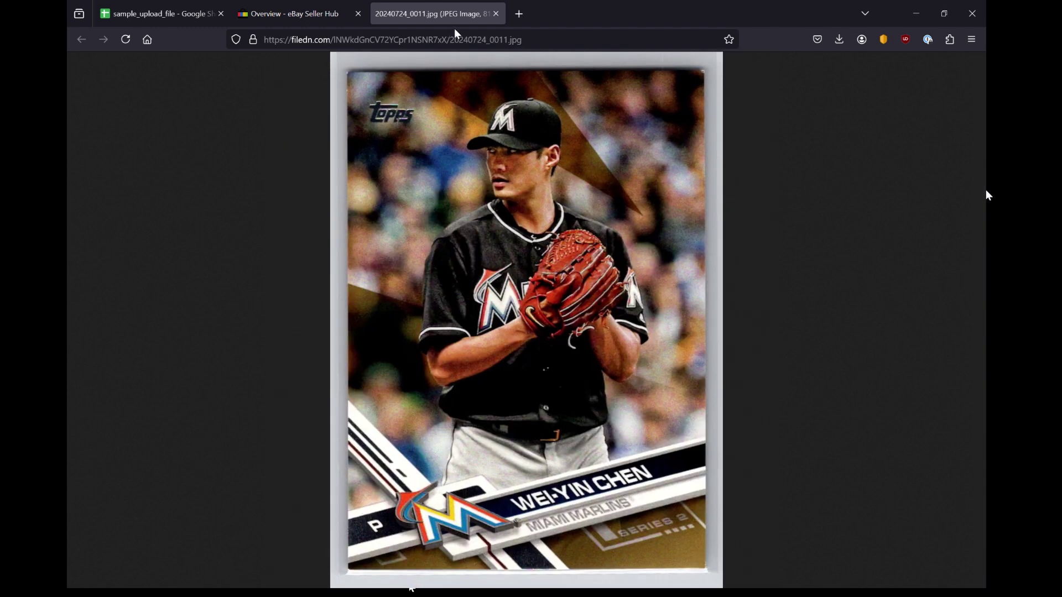
# Select and copy the full web address of the opened card image.
pyautogui.doubleClick(476, 39)
pyautogui.hotkey('ctrl', 'a')
pyautogui.hotkey('ctrl', 'c')
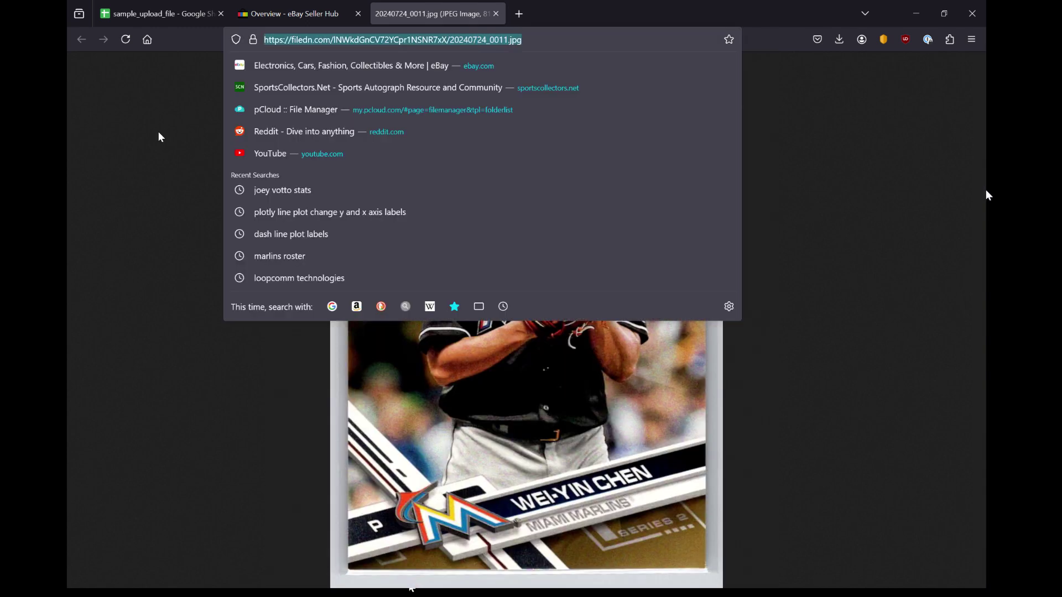
# Copy row 8's second PicURL address, ending in 20240724_0012.jpg, and open it in the browser tab showing the first card image.
pyautogui.click(114, 164)
pyautogui.click(145, 17)
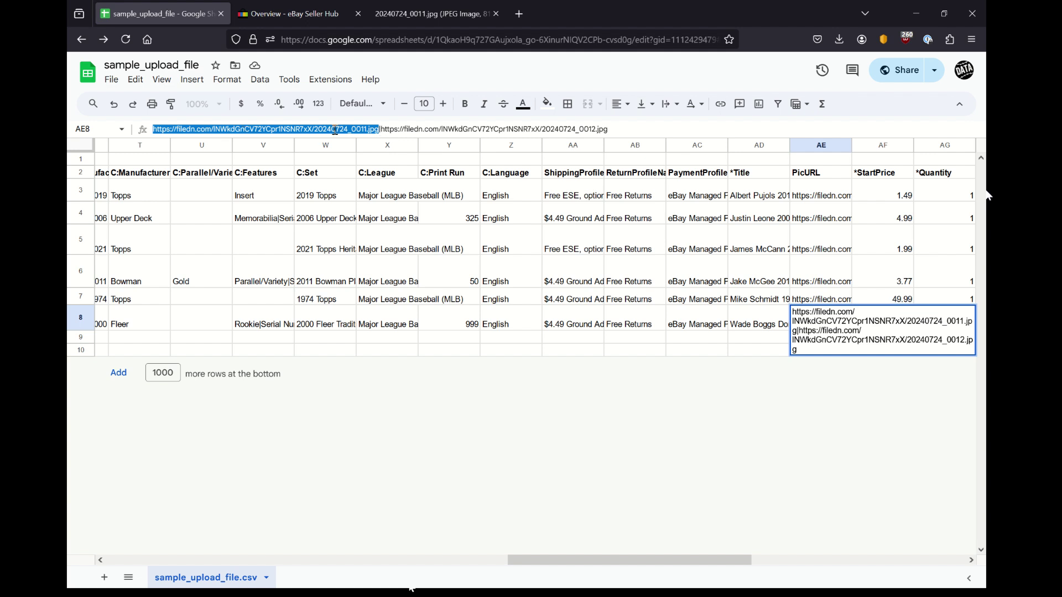
pyautogui.click(382, 130)
pyautogui.moveTo(383, 129); pyautogui.dragTo(673, 151)
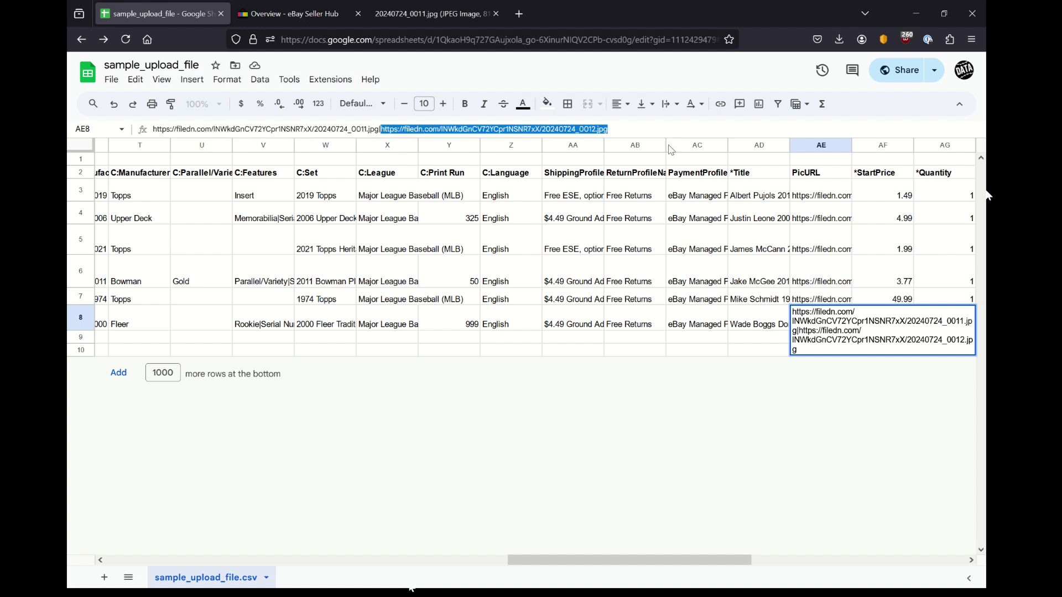
pyautogui.hotkey('ctrl', 'c')
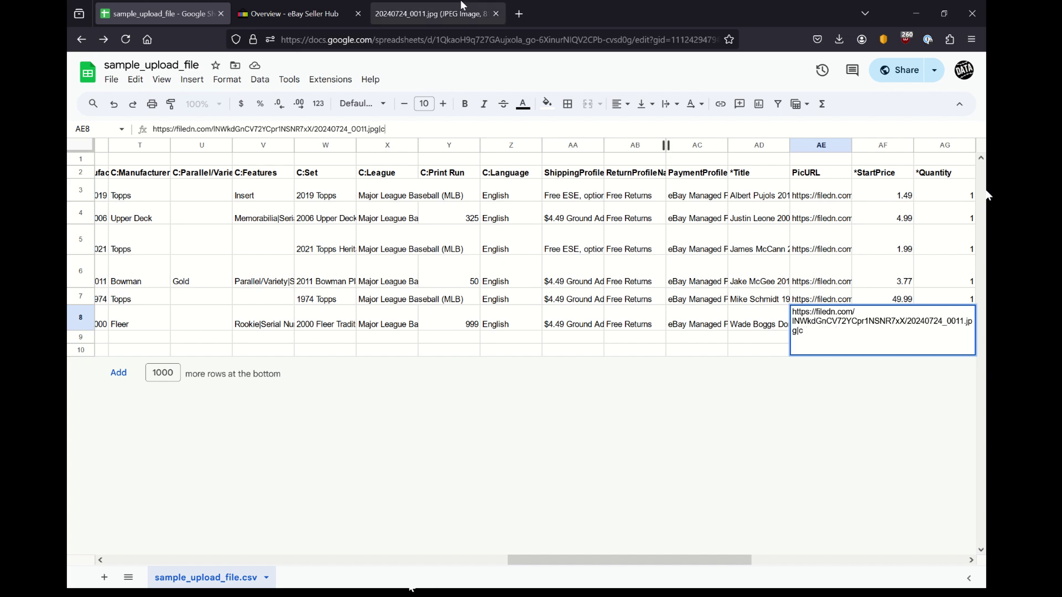
pyautogui.click(434, 13)
pyautogui.click(419, 39)
pyautogui.hotkey('ctrl', 'v')
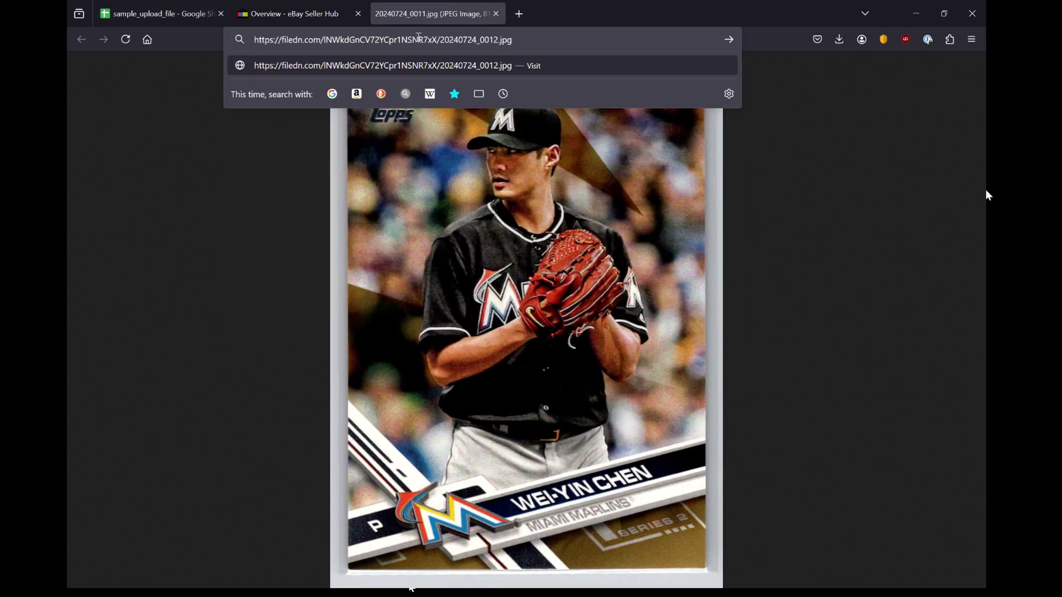
pyautogui.press('Return')
# Return to the spreadsheet and restore the 20240724_0012.jpg address after the separator in row 8's PicURL cell.
pyautogui.click(123, 8)
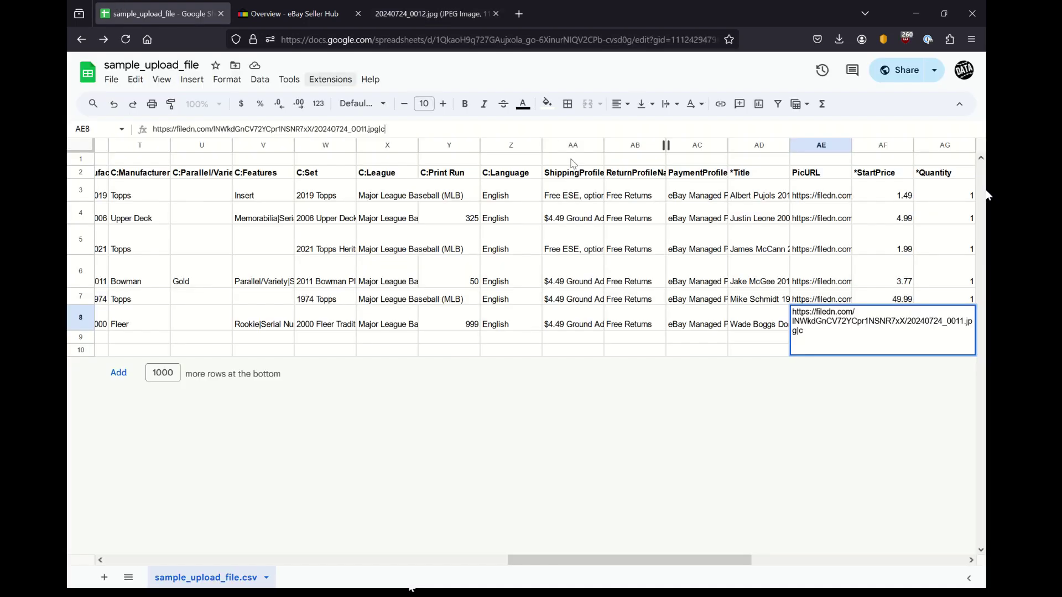
pyautogui.hotkey('ctrl', 'v')
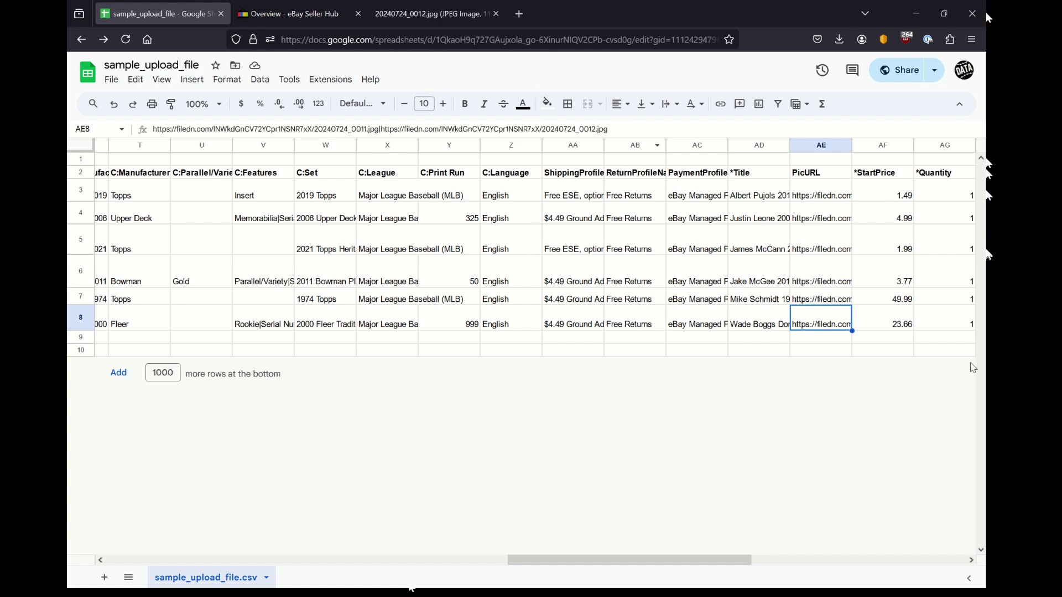
pyautogui.click(829, 226)
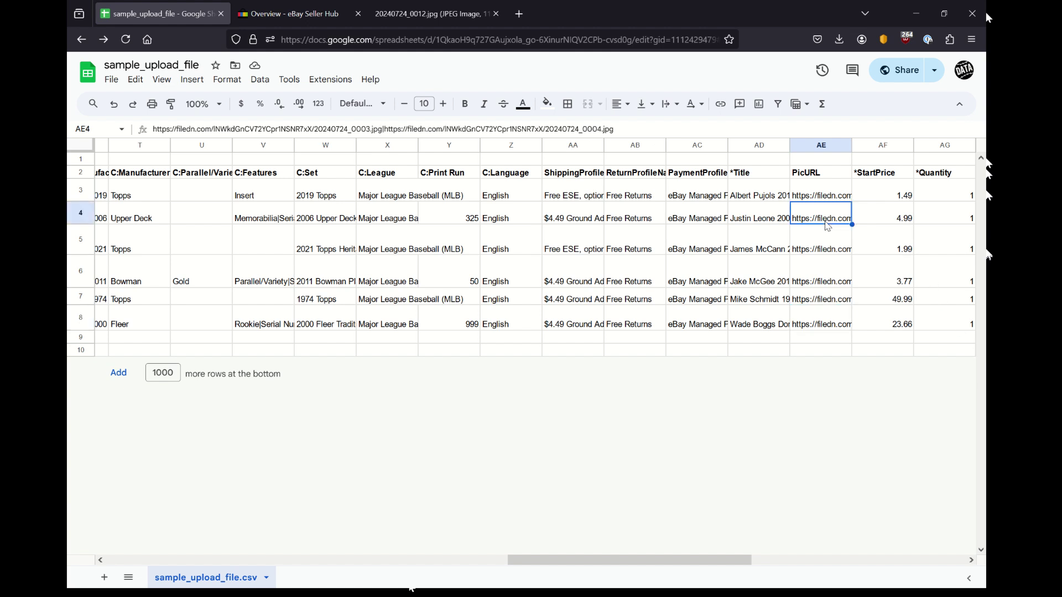
# Examine the StartPrice entries in rows 3 and 4.
pyautogui.press('Right')
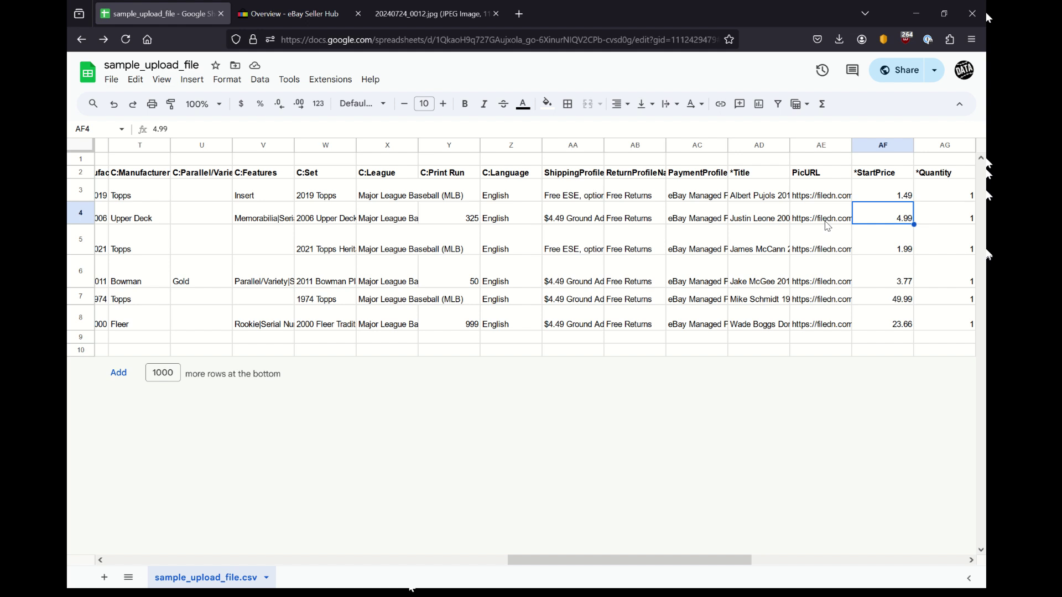
pyautogui.press('Right')
pyautogui.press('Left')
pyautogui.press('Up')
pyautogui.press('Down')
pyautogui.press('Up')
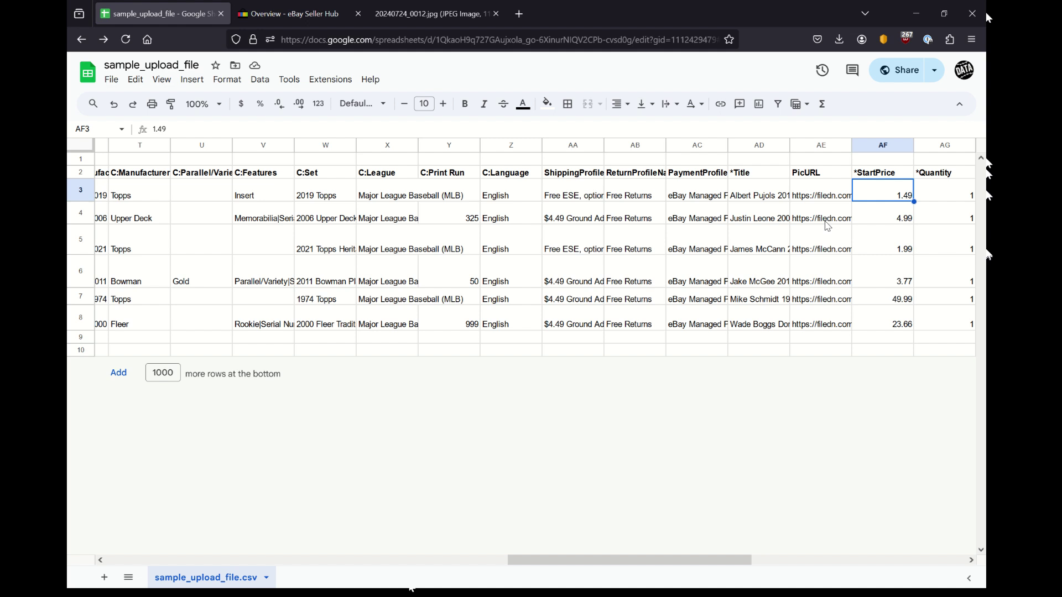
# Set the Quantity of the listing in row 7 to 2.
pyautogui.press('Right')
pyautogui.press('Down')
pyautogui.press('Down')
pyautogui.press('Down')
pyautogui.press('Down')
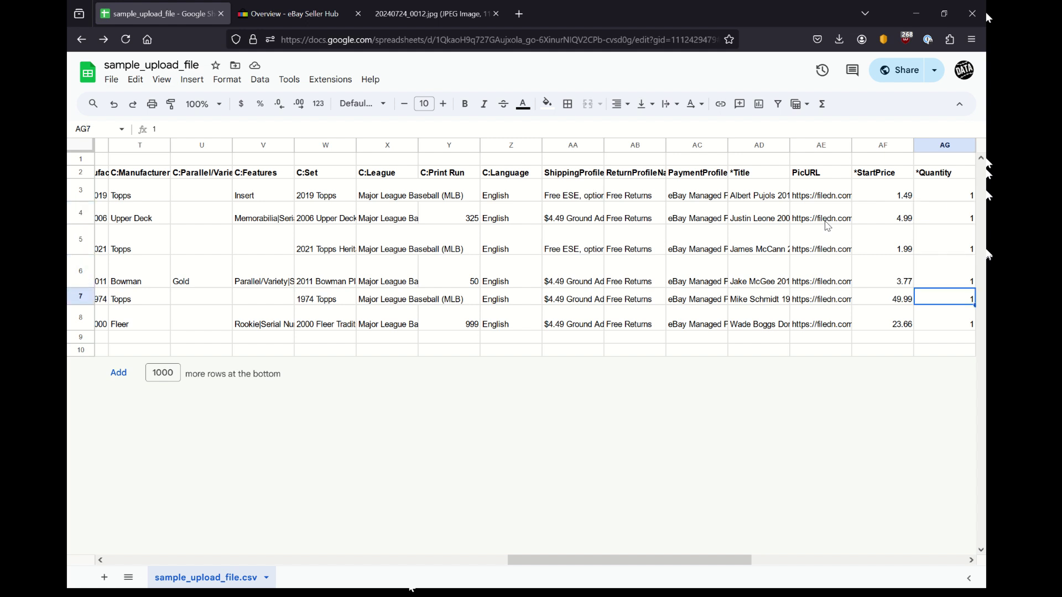
pyautogui.write('2')
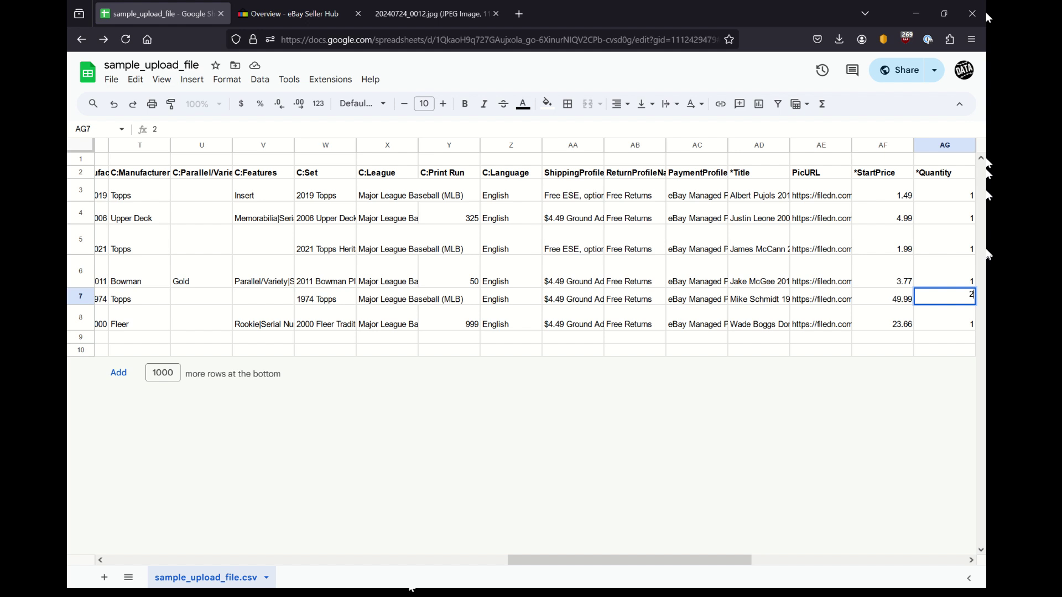
pyautogui.press('Right')
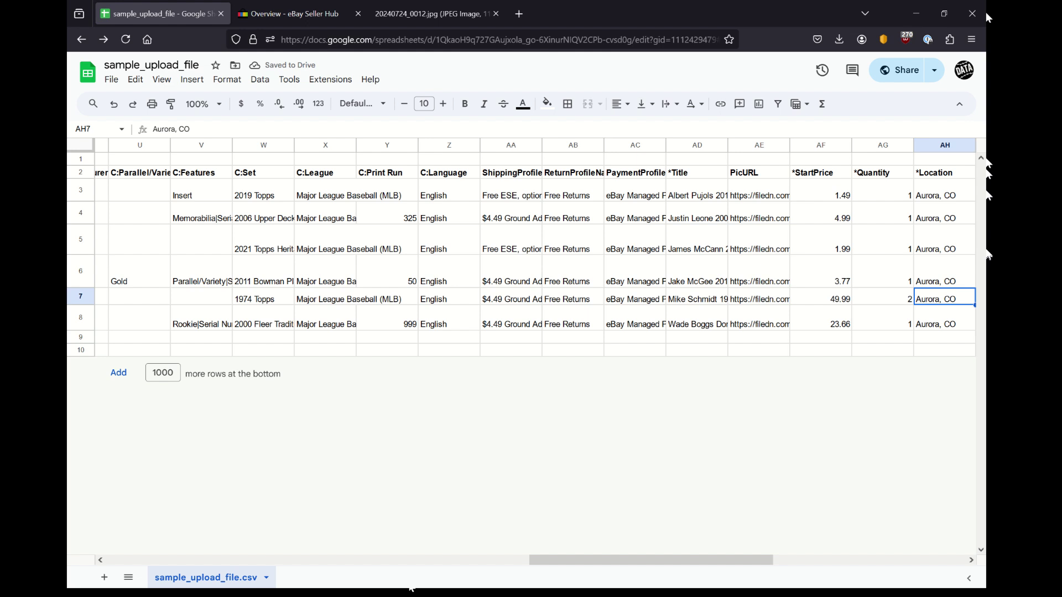
# Check the Location entries from row 7 up to row 3.
pyautogui.press('Up')
pyautogui.press('Up')
pyautogui.press('Up')
pyautogui.press('Up')
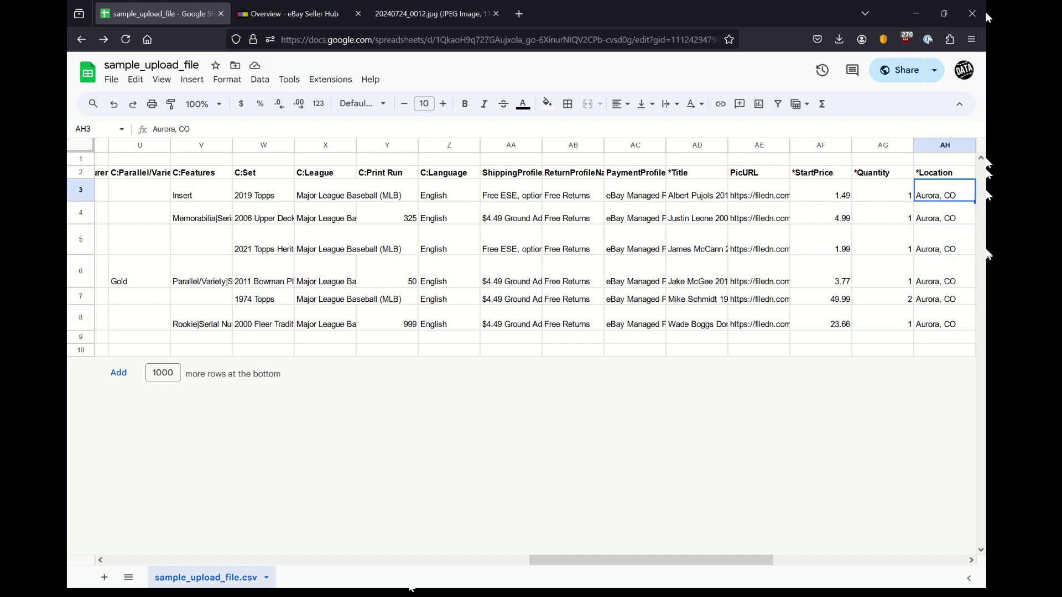
pyautogui.press('Right')
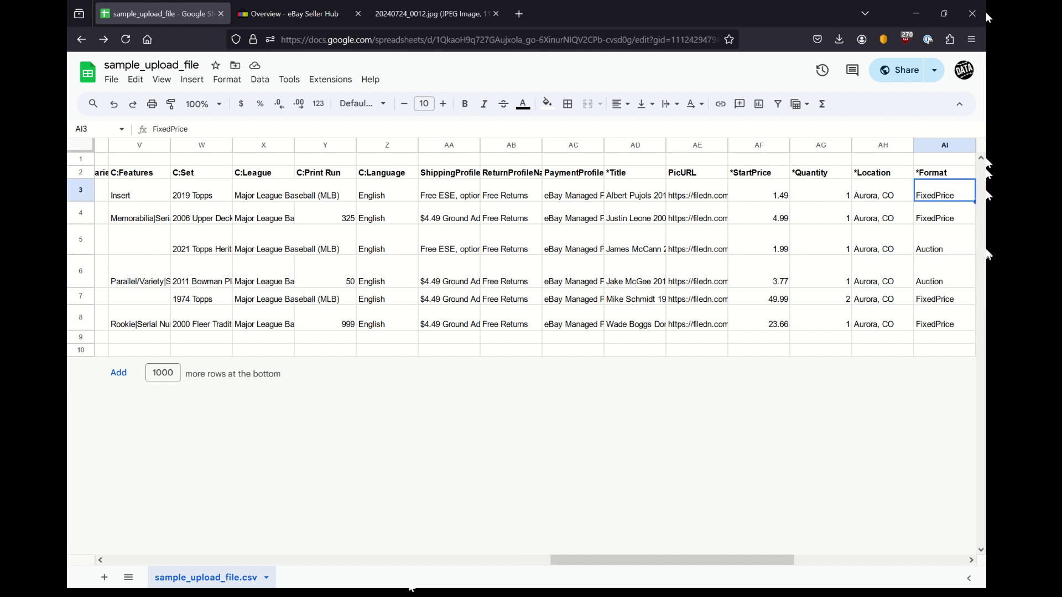
pyautogui.press('Left')
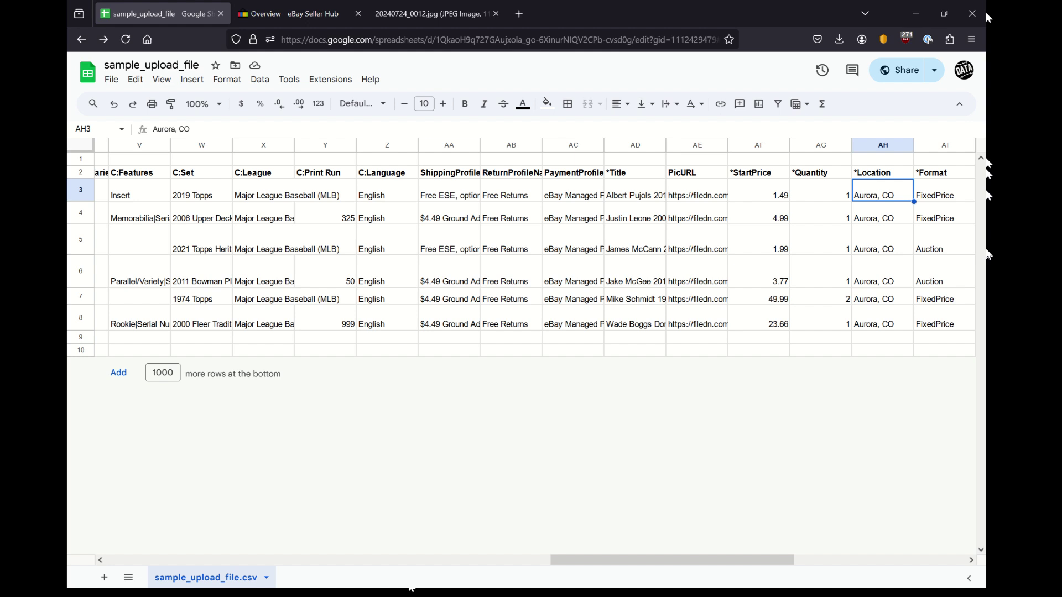
# Compare the Format entries in rows 3 to 6 to tell fixed-price listings from auctions.
pyautogui.press('Right')
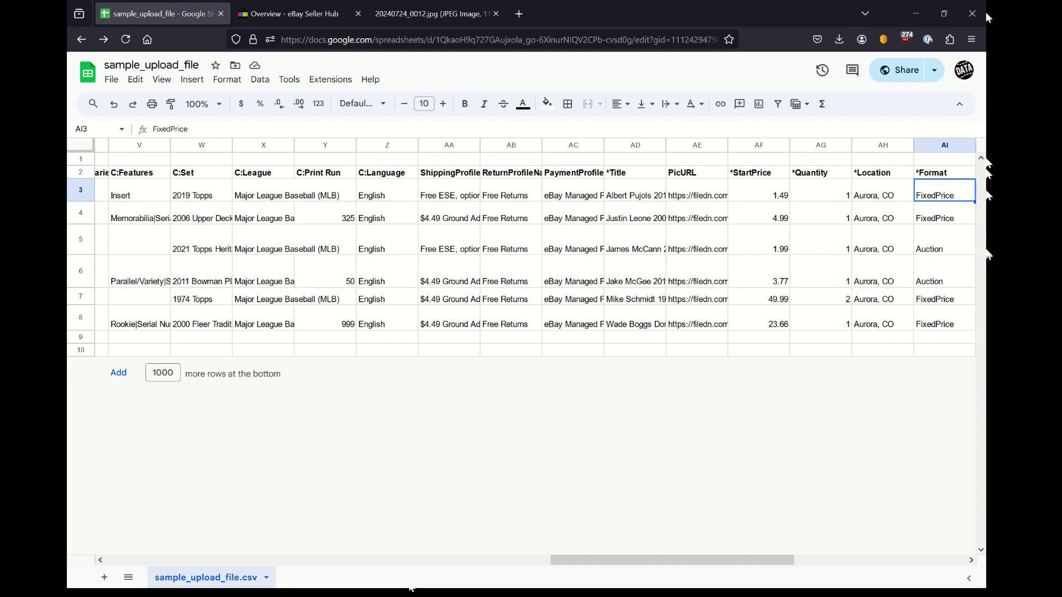
pyautogui.press('Down')
pyautogui.press('Down')
pyautogui.press('Down')
pyautogui.press('Right')
pyautogui.press('Left')
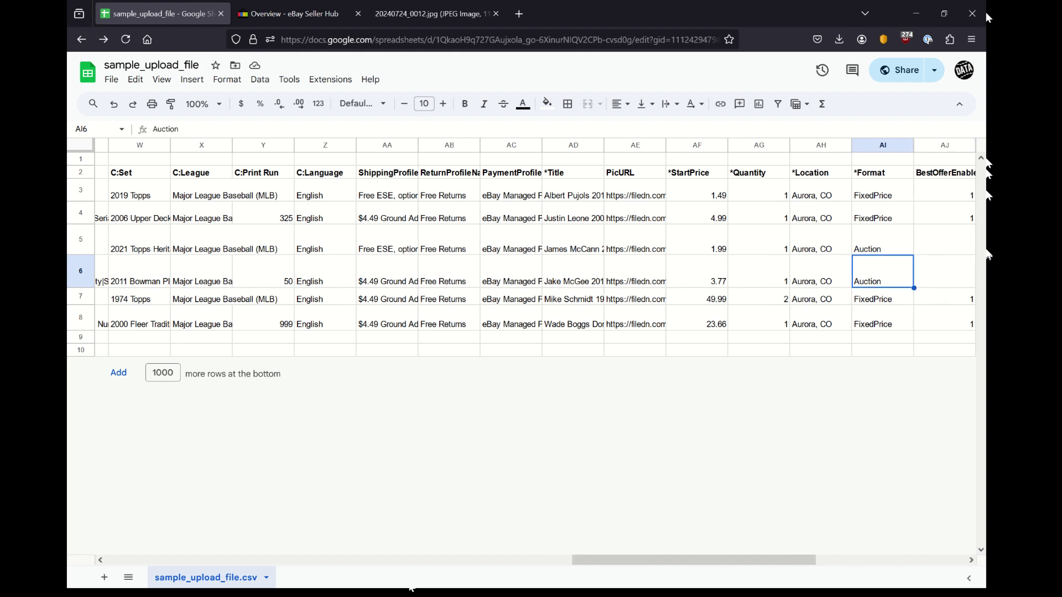
pyautogui.press('Up')
pyautogui.press('Up')
# Glance ahead at row 4's Duration and Description, and read the BestOfferEnabled column header.
pyautogui.press('Right')
pyautogui.press('Right')
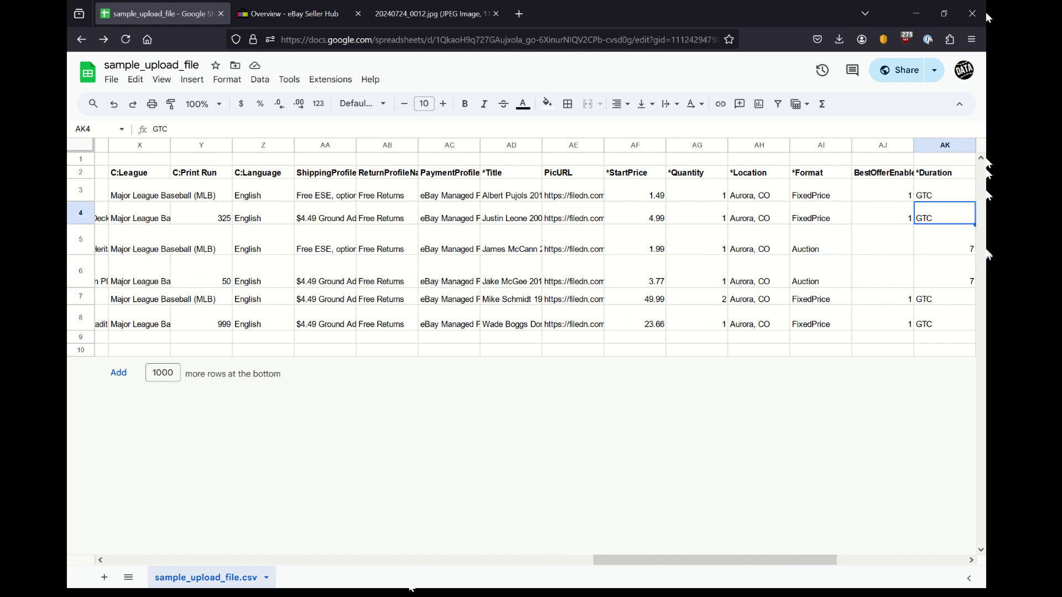
pyautogui.press('Right')
pyautogui.press('Left')
pyautogui.press('Left')
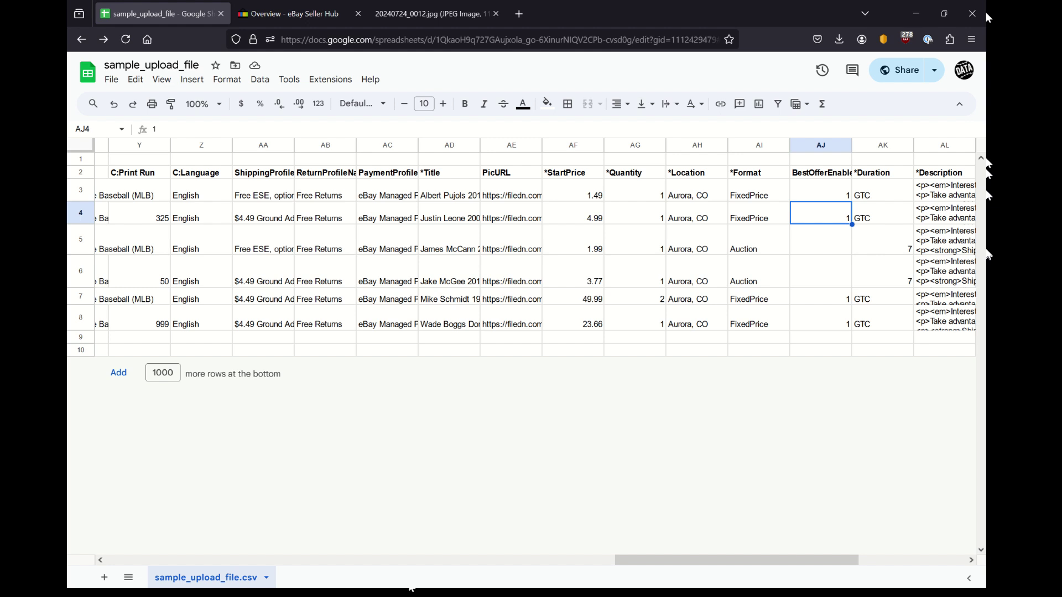
pyautogui.press('Up')
pyautogui.press('Up')
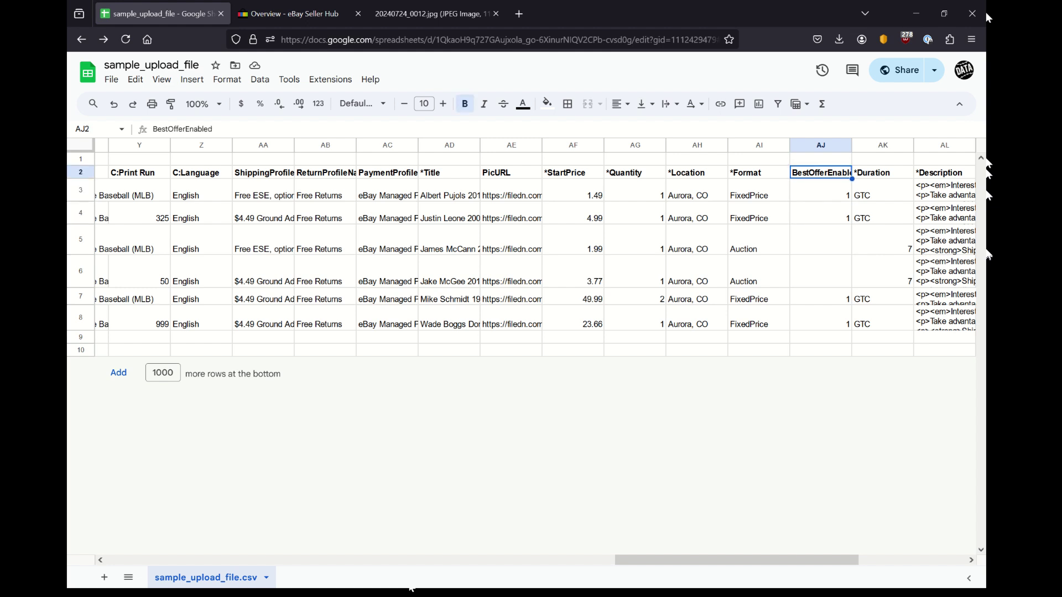
# Compare the BestOfferEnabled entries in rows 3 to 5 between the fixed-price and auction listings.
pyautogui.press('Left')
pyautogui.press('Right')
pyautogui.press('Down')
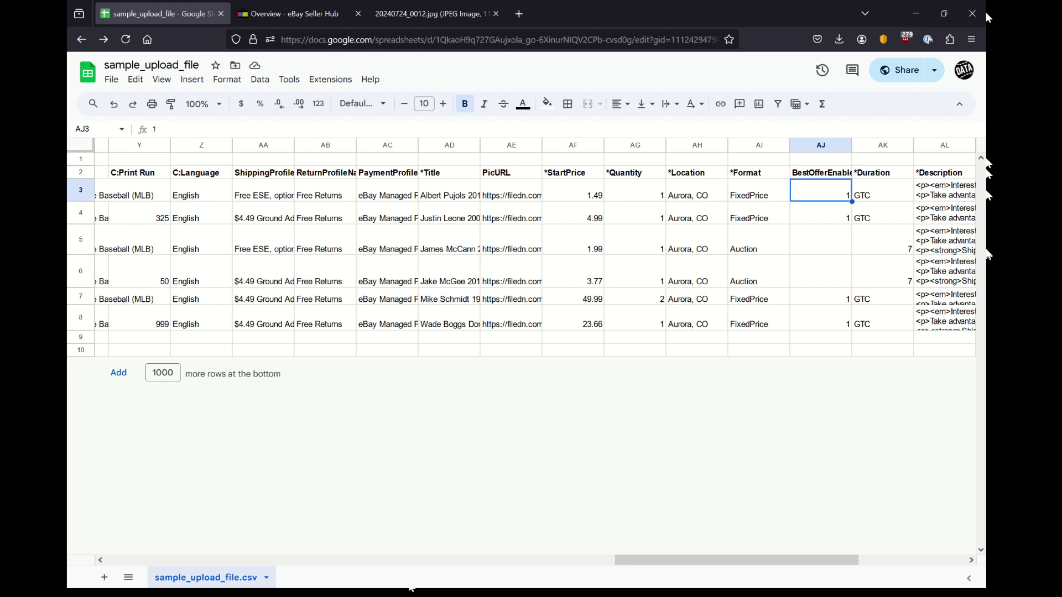
pyautogui.press('Up')
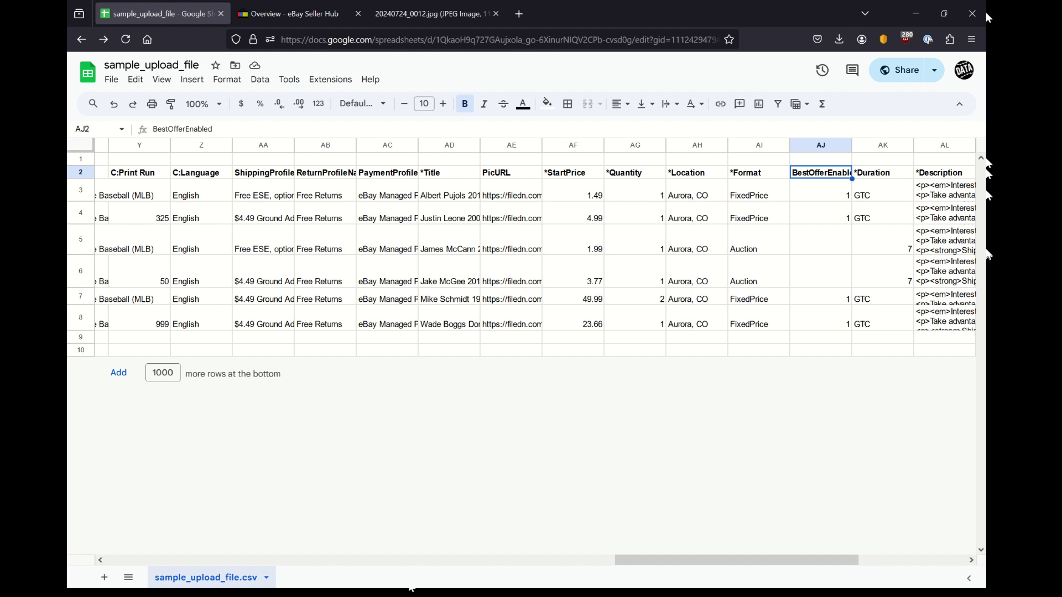
pyautogui.press('Down')
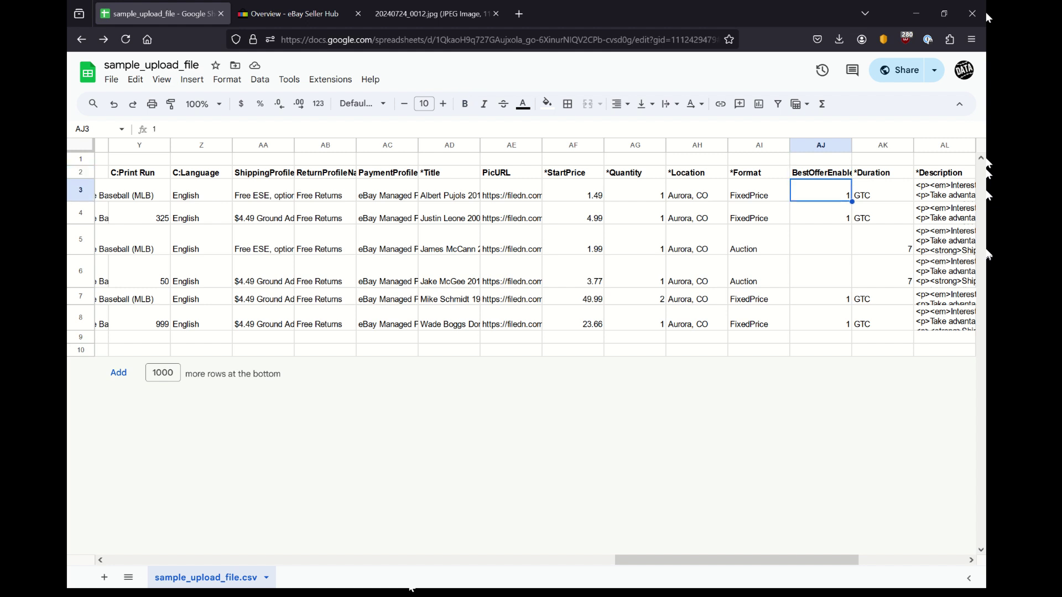
pyautogui.press('Down')
pyautogui.press('Down')
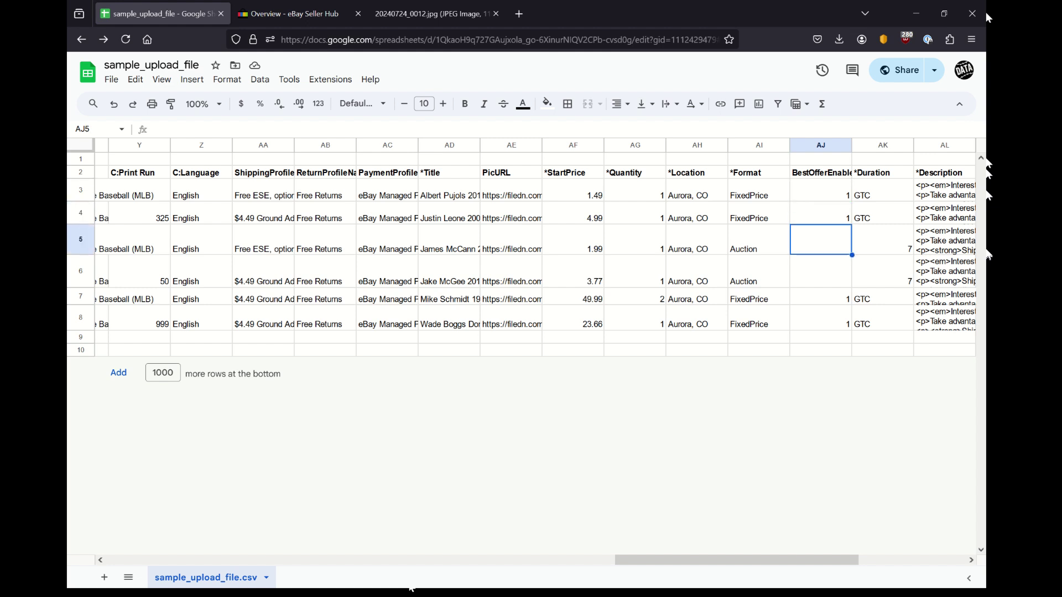
pyautogui.press('Up')
pyautogui.press('Down')
# Compare the Duration entries in rows 3 to 6 between the fixed-price and auction listings.
pyautogui.press('Right')
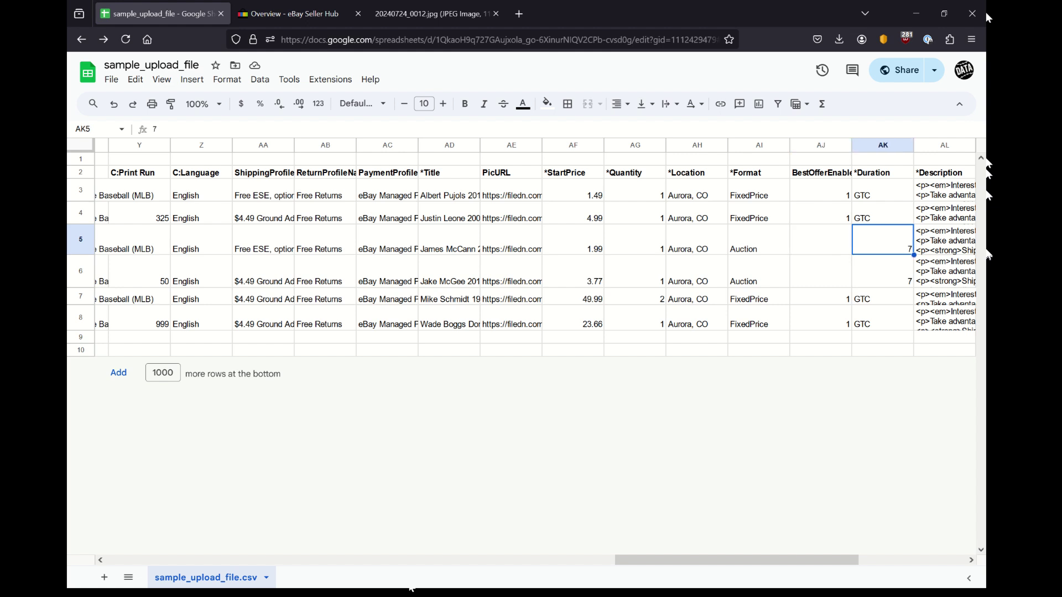
pyautogui.press('Up')
pyautogui.press('Up')
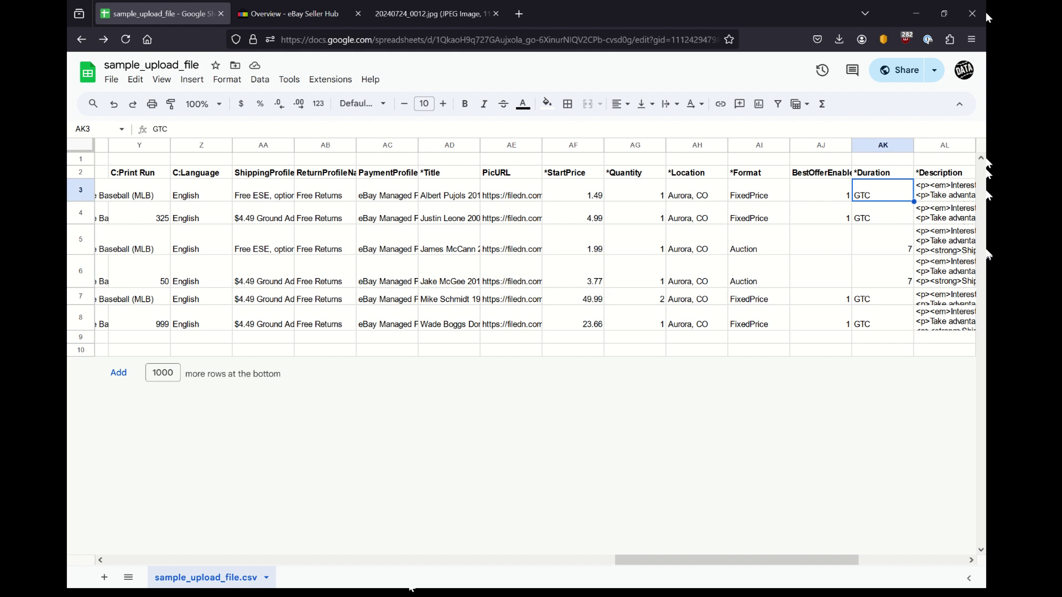
pyautogui.press('Down')
pyautogui.press('Down')
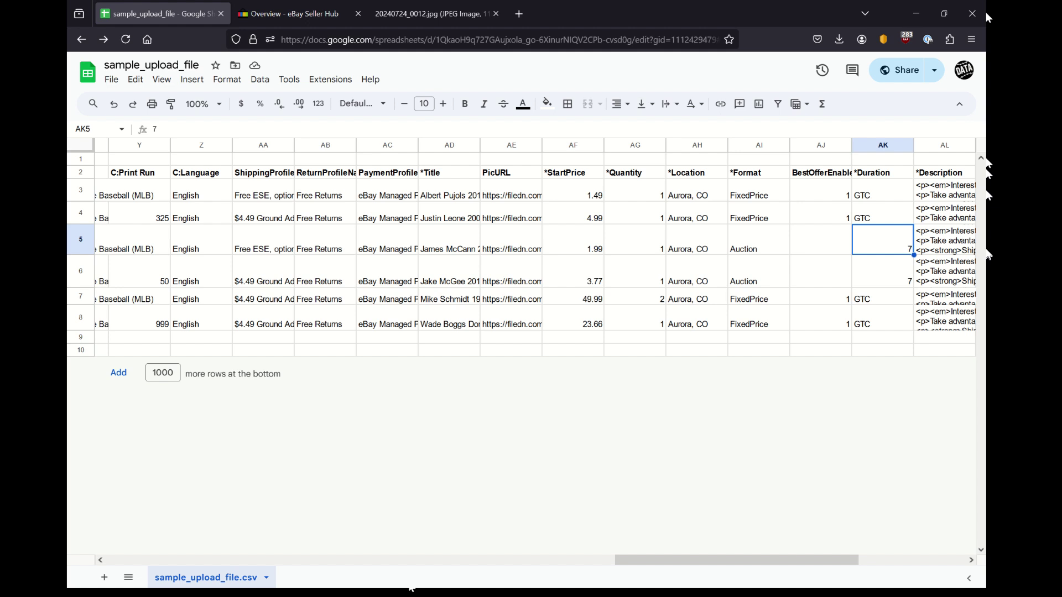
pyautogui.press('Down')
pyautogui.press('Up')
pyautogui.press('Right')
pyautogui.press('Left')
pyautogui.press('Down')
pyautogui.press('Up')
pyautogui.press('Down')
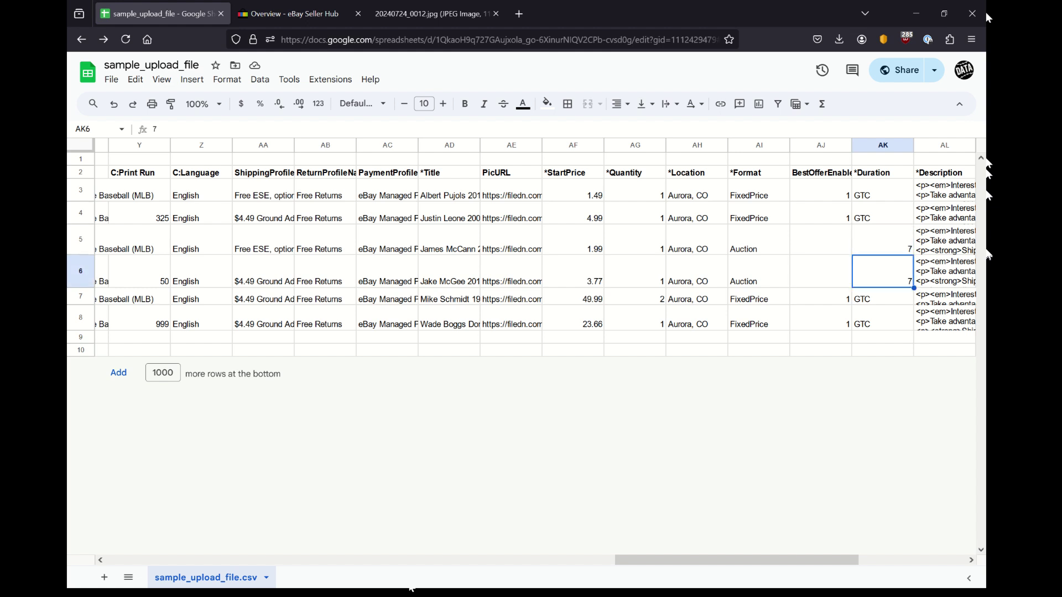
# Look through row 6's remaining columns, from Description past Card Condition and Professional Grader to Grade.
pyautogui.press('Right')
pyautogui.press('Right')
pyautogui.press('Right')
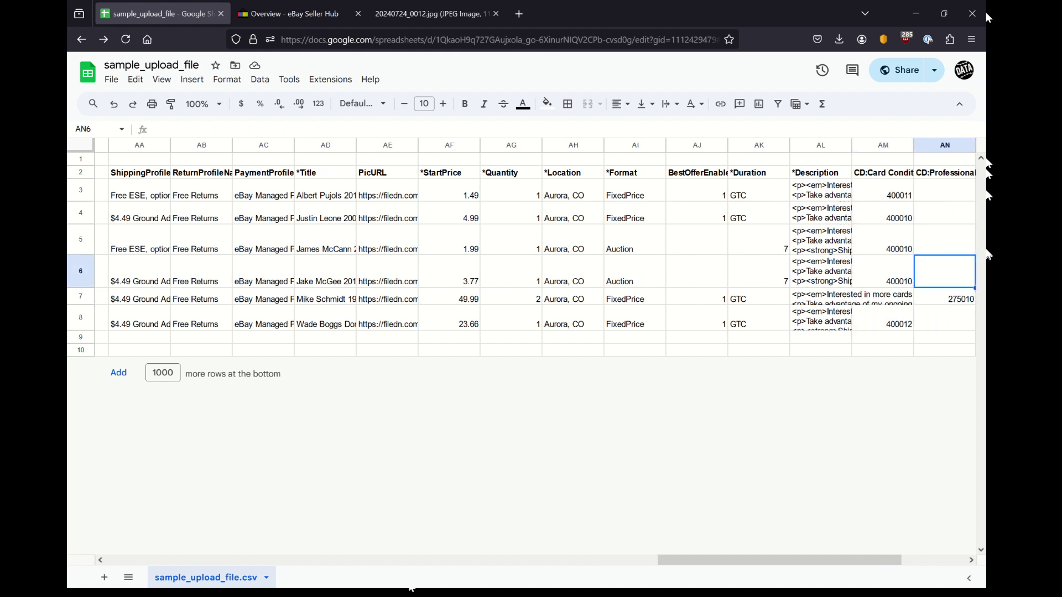
pyautogui.press('Right')
pyautogui.press('Right')
pyautogui.press('Right')
pyautogui.press('Left')
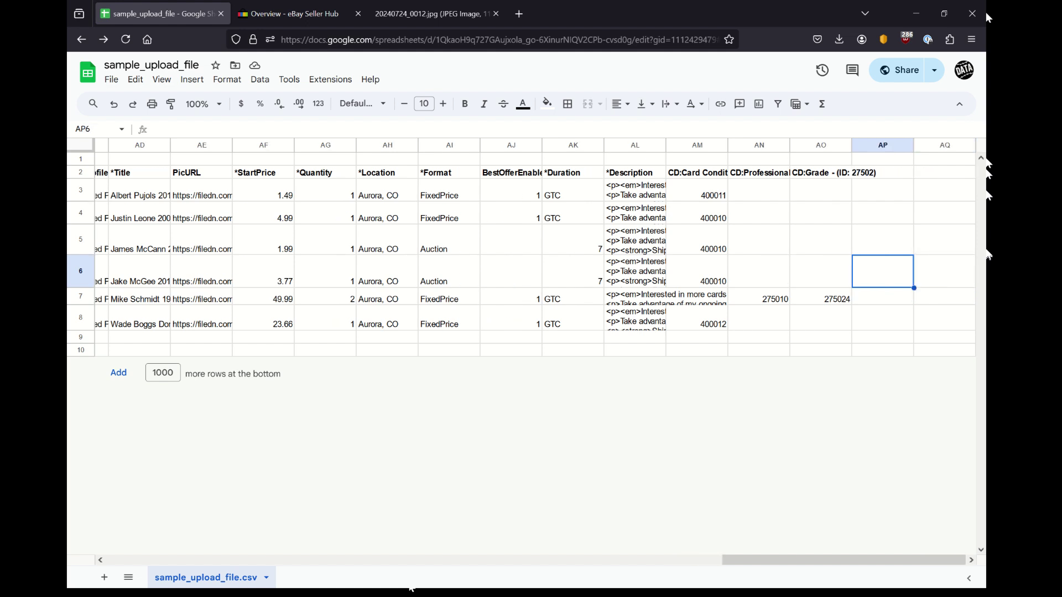
# Expand and read the full HTML text of row 6's Description, leaving the cell without editing it.
pyautogui.press('Left')
pyautogui.press('Left')
pyautogui.press('Left')
pyautogui.press('Left')
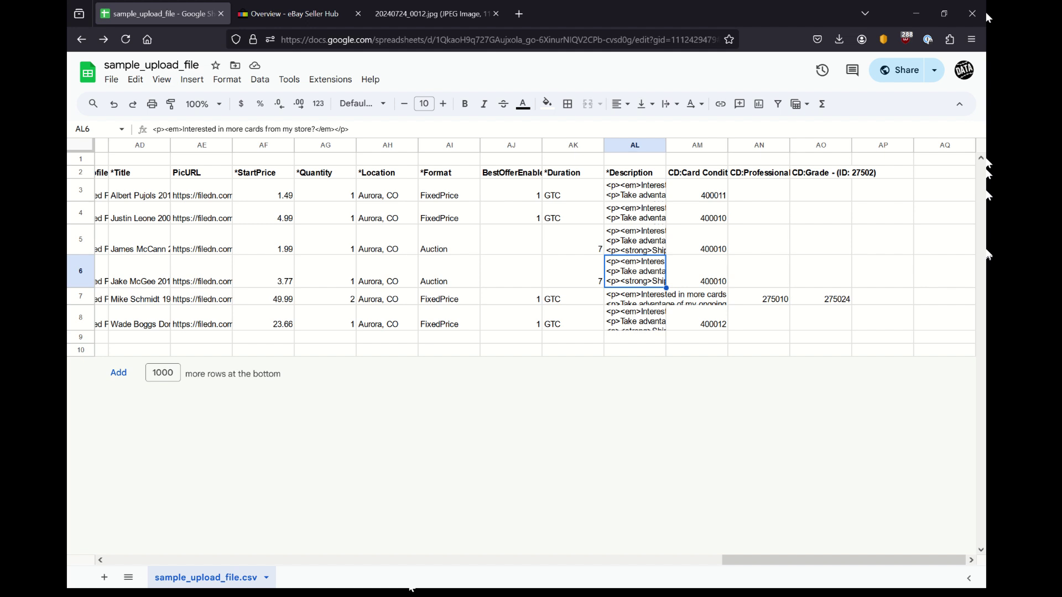
pyautogui.click(198, 130)
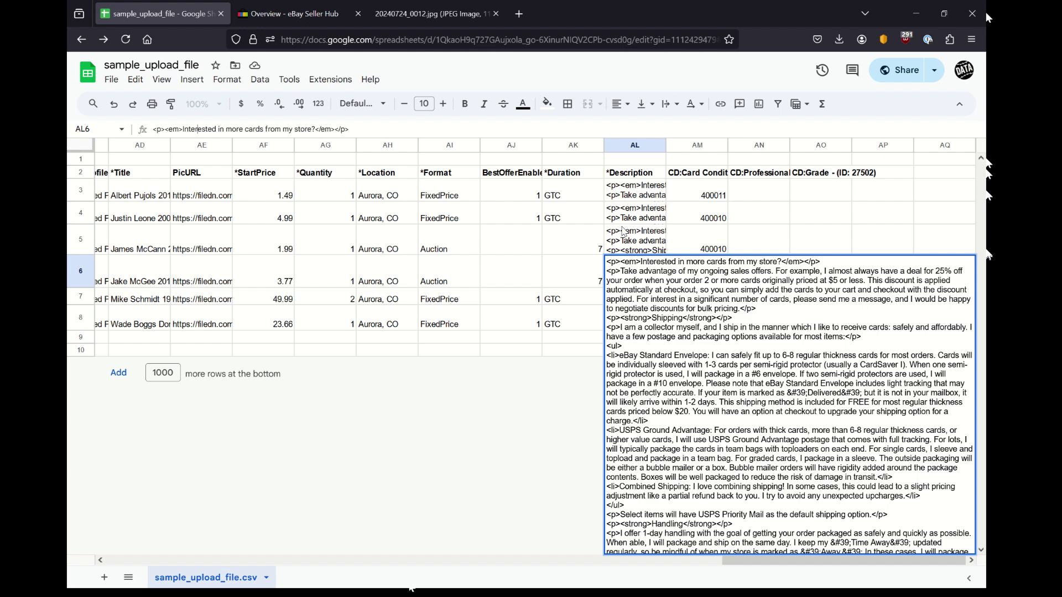
pyautogui.press('Escape')
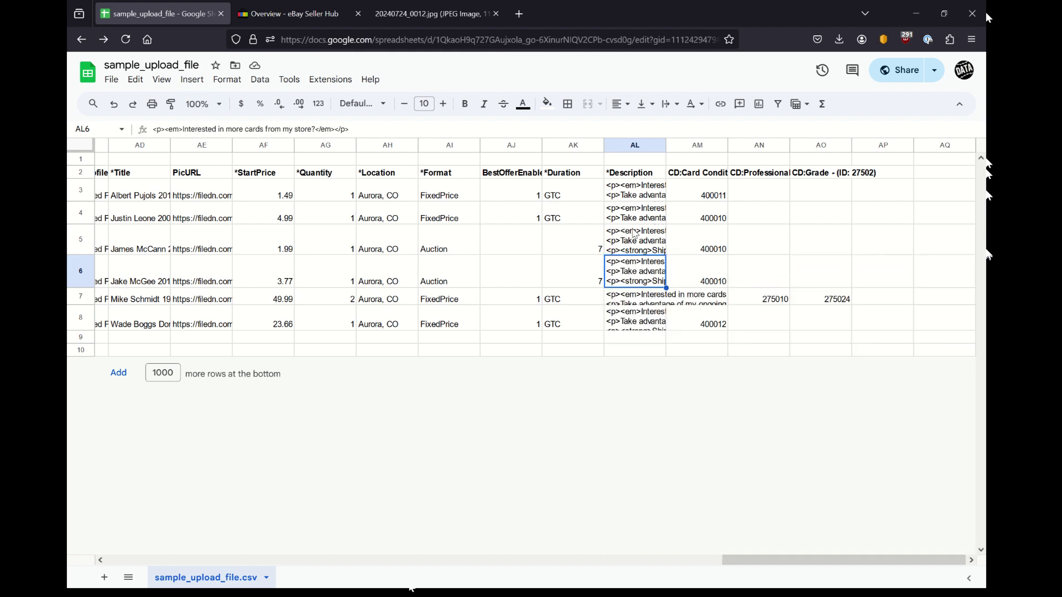
# Read the full header names and IDs of the Card Condition and Professional Grader columns in row 2.
pyautogui.click(697, 175)
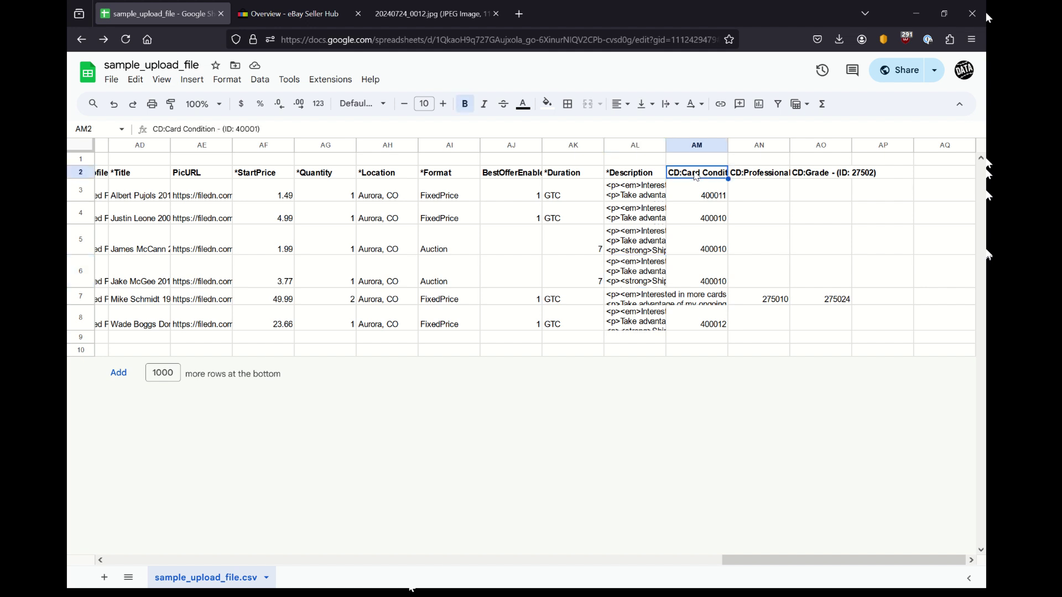
pyautogui.click(771, 178)
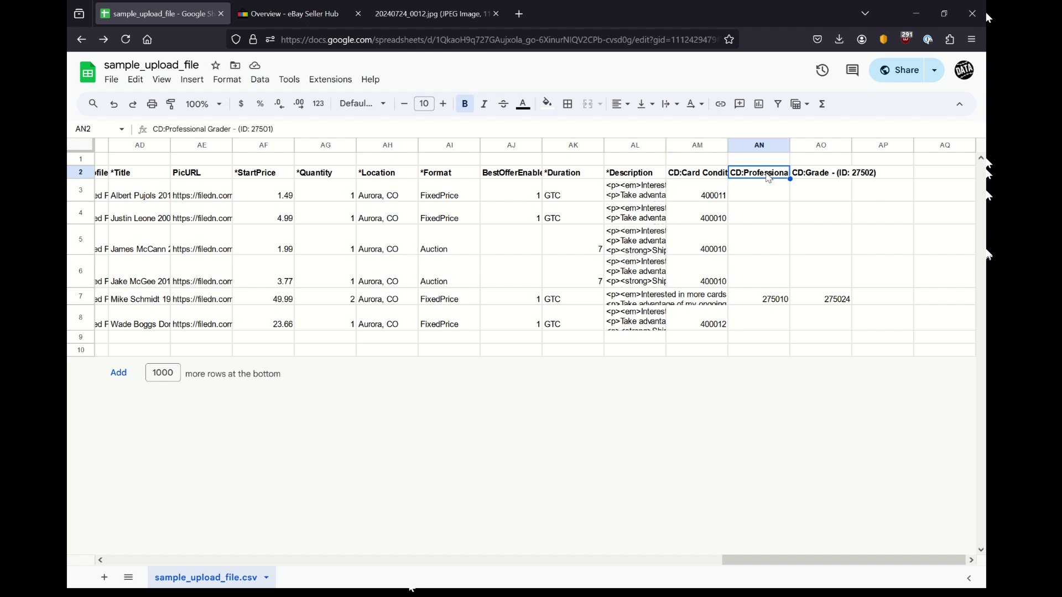
pyautogui.click(718, 175)
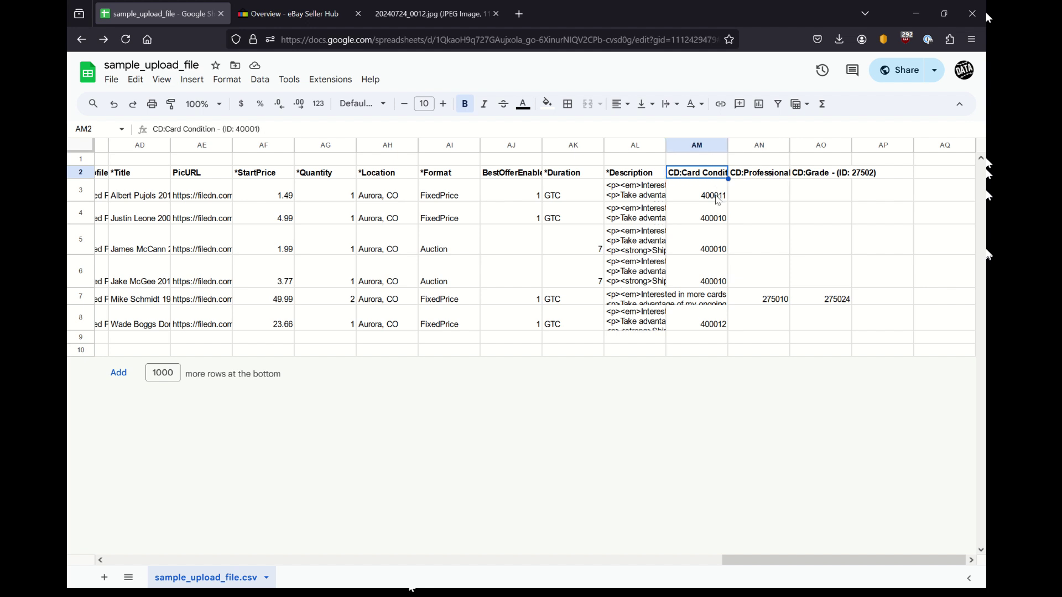
# Review the Card Condition codes entered for the listings in rows 3 to 8.
pyautogui.moveTo(706, 195); pyautogui.dragTo(711, 217)
pyautogui.moveTo(718, 293); pyautogui.dragTo(719, 335)
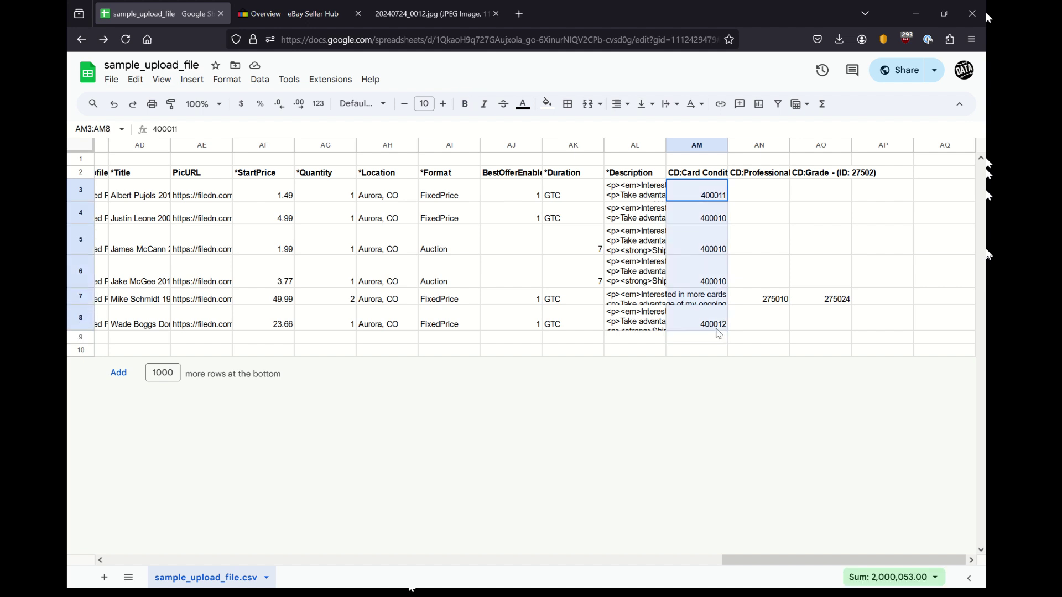
pyautogui.moveTo(719, 334); pyautogui.dragTo(719, 335)
pyautogui.click(701, 188)
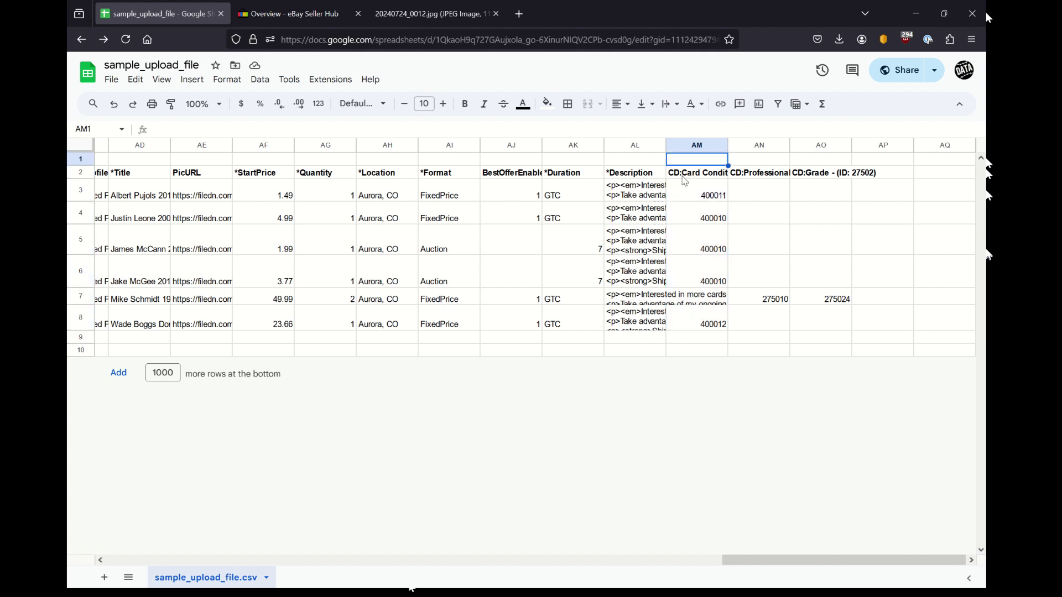
pyautogui.click(686, 176)
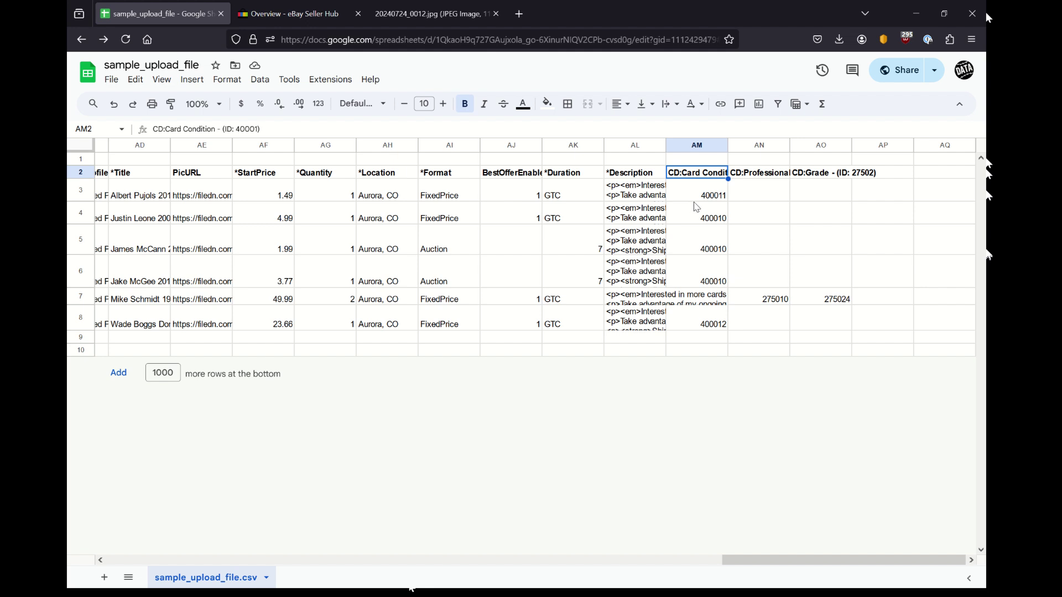
pyautogui.click(705, 201)
pyautogui.moveTo(705, 201); pyautogui.dragTo(725, 323)
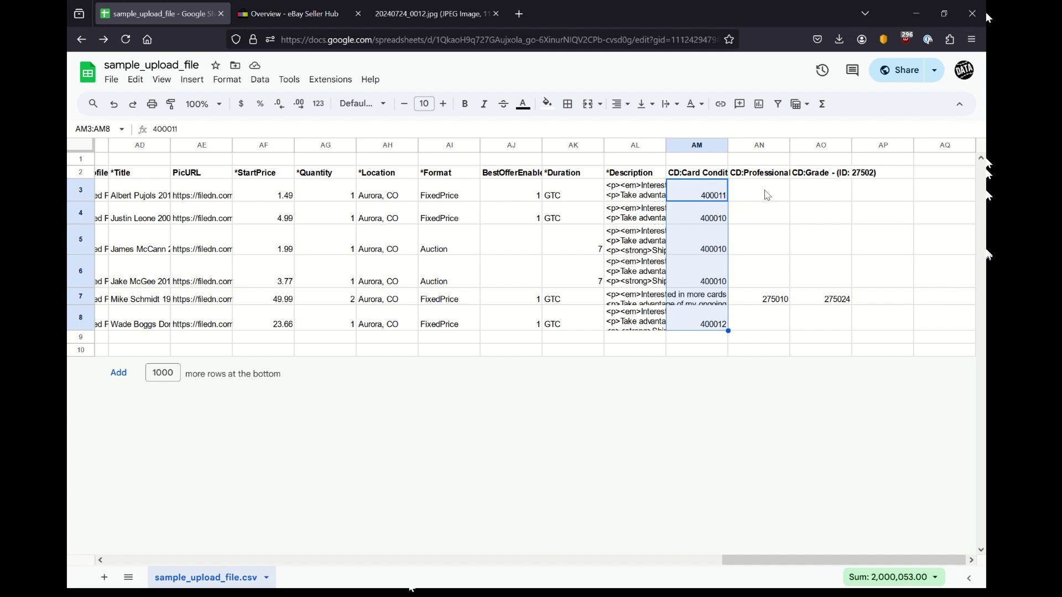
# Examine row 7's Professional Grader and Grade codes, along with its picture URLs.
pyautogui.click(769, 304)
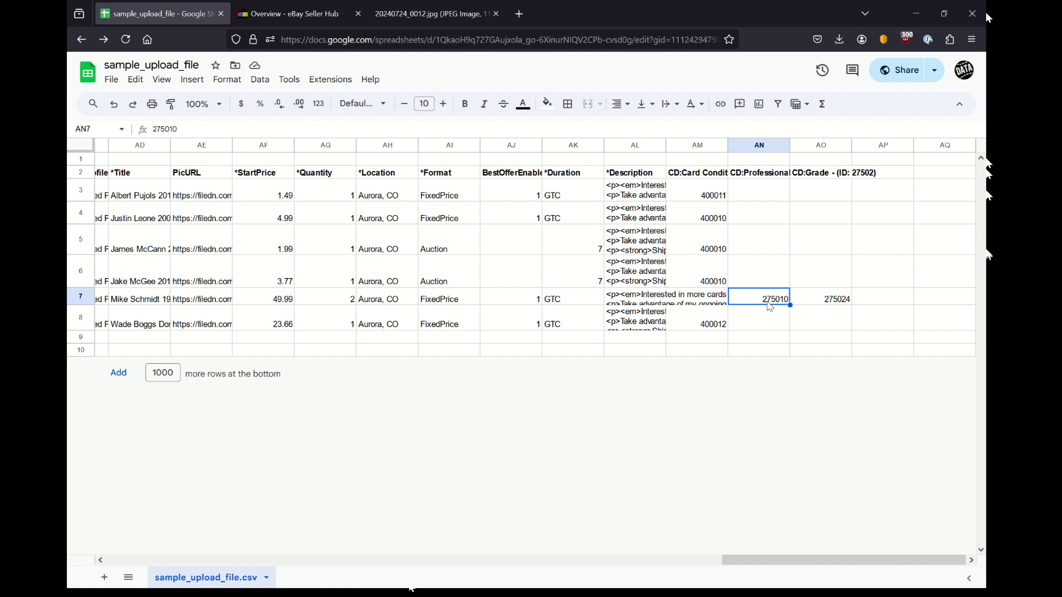
pyautogui.moveTo(767, 302)
pyautogui.mouseDown()
pyautogui.moveTo(769, 284)
pyautogui.moveTo(769, 300)
pyautogui.mouseUp()
pyautogui.click(831, 307)
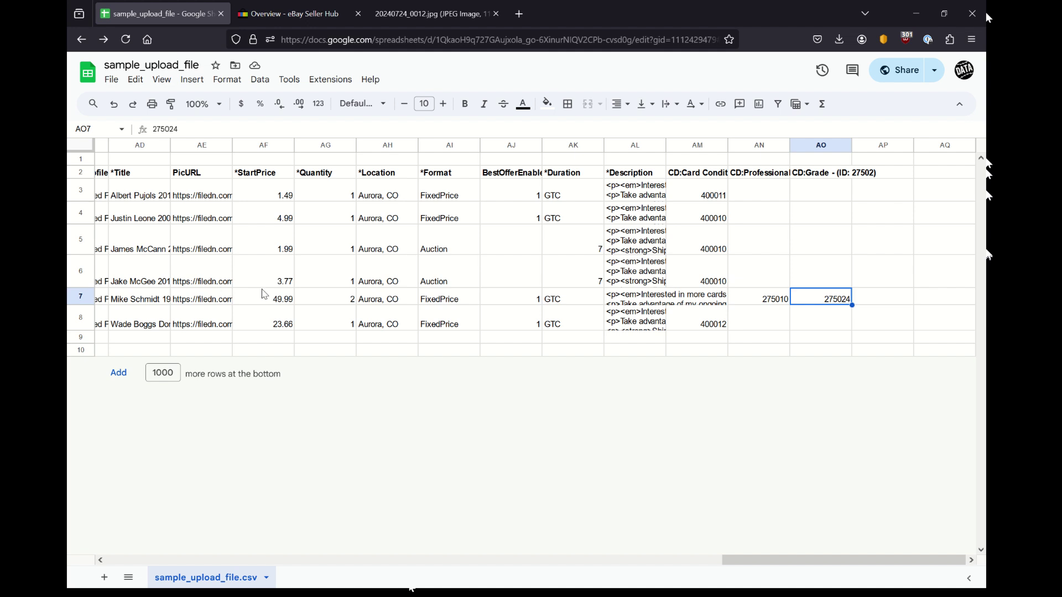
pyautogui.click(315, 283)
pyautogui.click(230, 298)
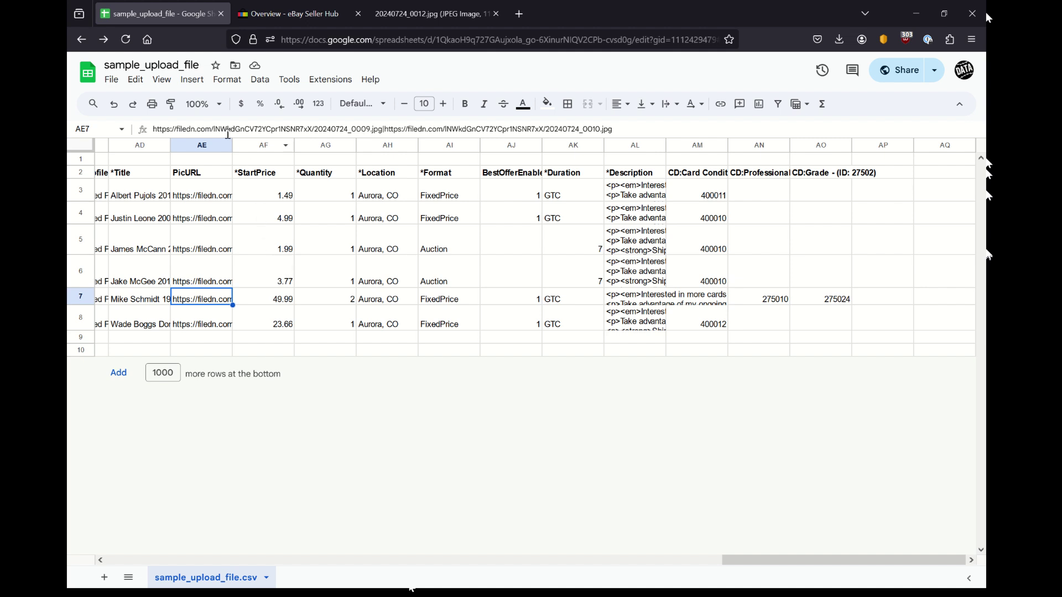
# Download the sample_upload_file sheet as a CSV file.
pyautogui.click(119, 80)
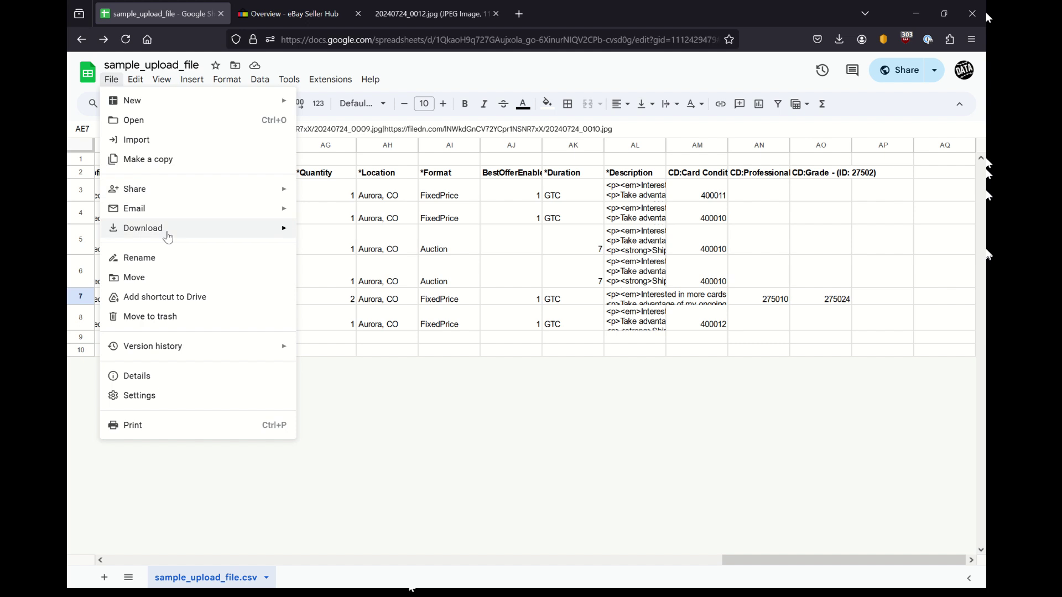
pyautogui.moveTo(168, 234)
pyautogui.click(388, 311)
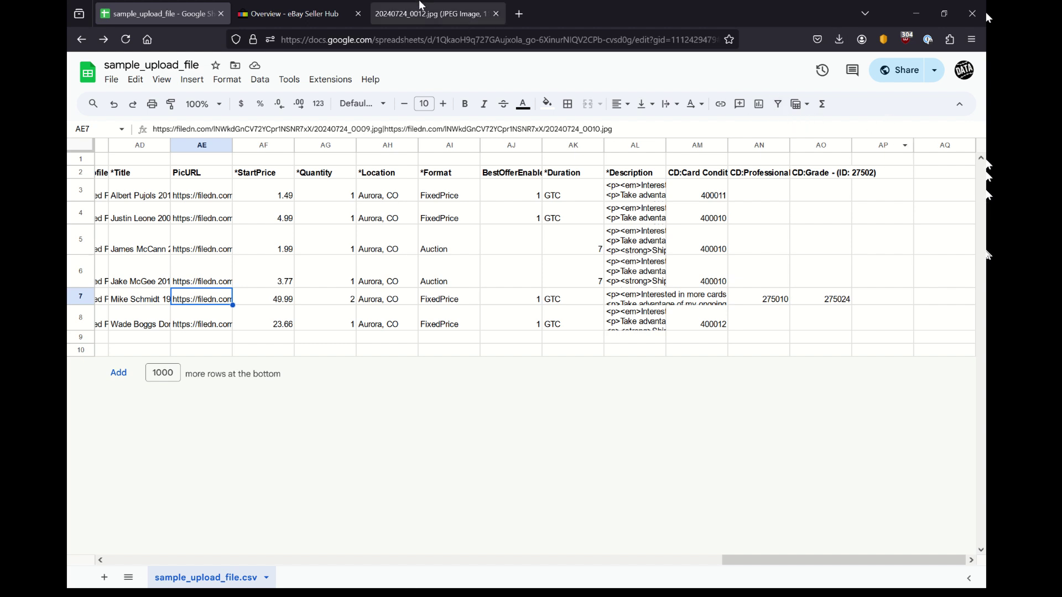
# Close the 20240724_0012.jpg tab, switch to eBay Seller Hub and open its report Uploads page, dismissing the welcome message.
pyautogui.hotkey('ctrl', 'Tab')
pyautogui.click(496, 13)
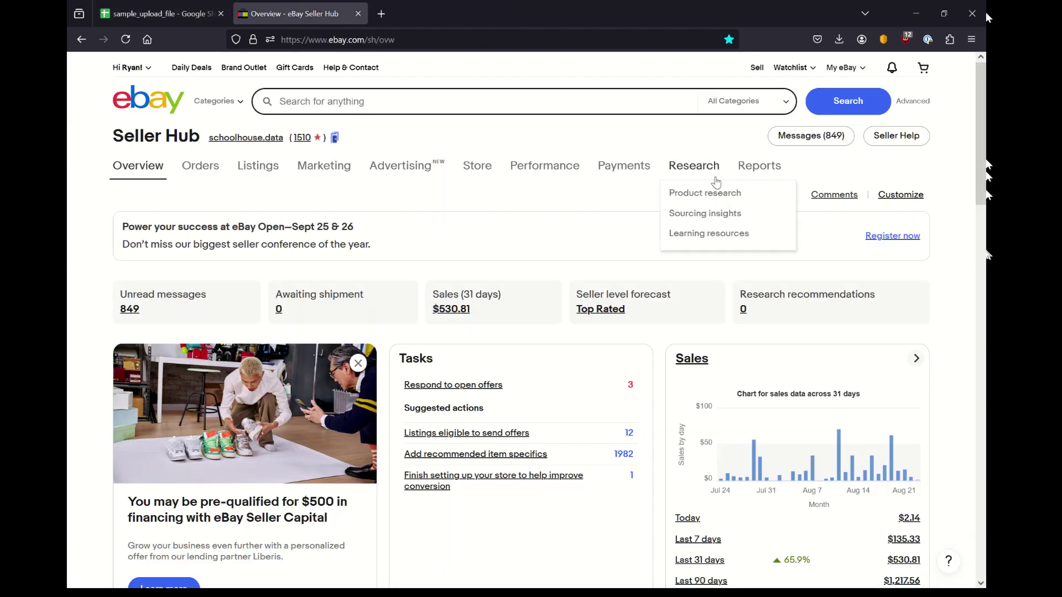
pyautogui.moveTo(767, 172)
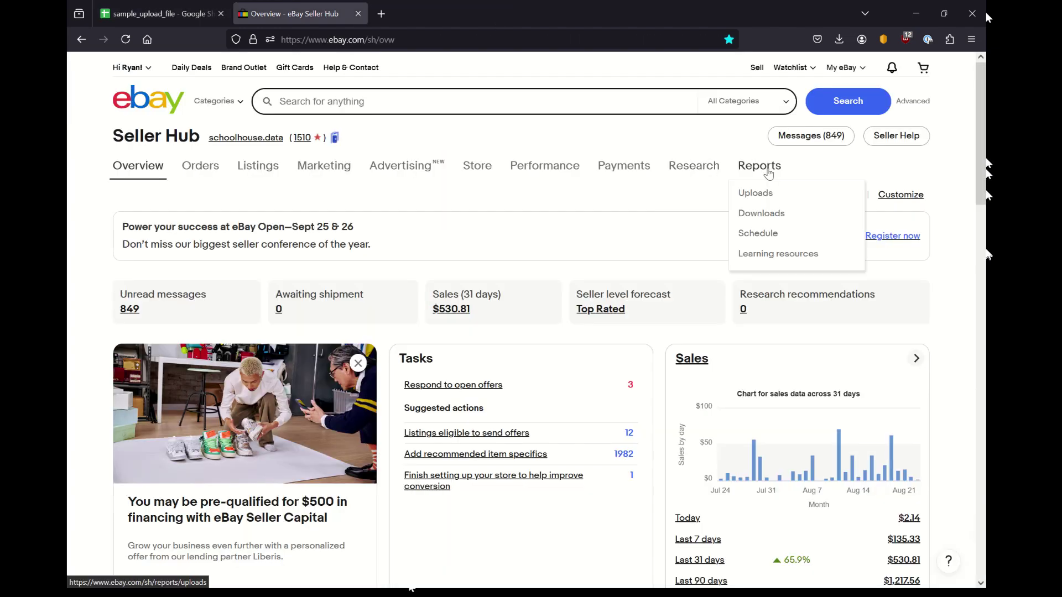
pyautogui.click(754, 197)
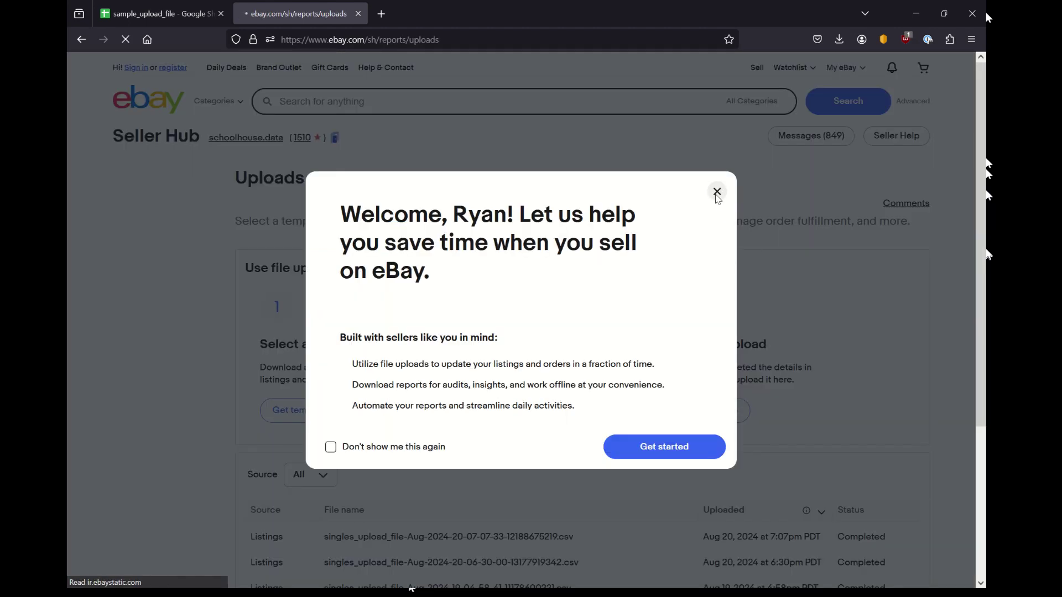
pyautogui.click(717, 195)
# Upload the downloaded file "sample_upload_file - sample_upload_file.csv.csv" as the listings template.
pyautogui.scroll(-4, 721, 213)
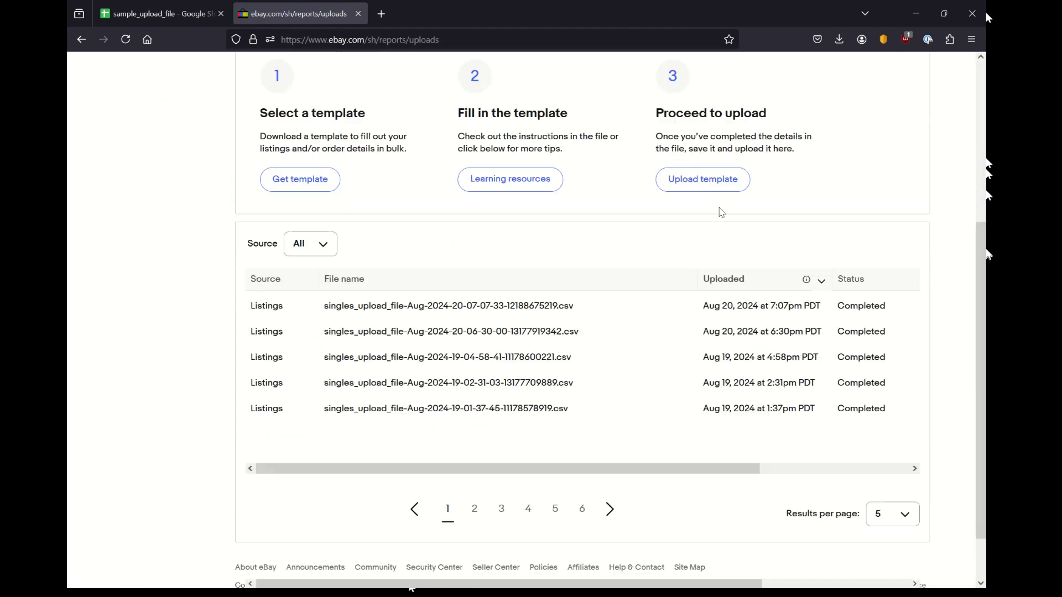
pyautogui.click(689, 180)
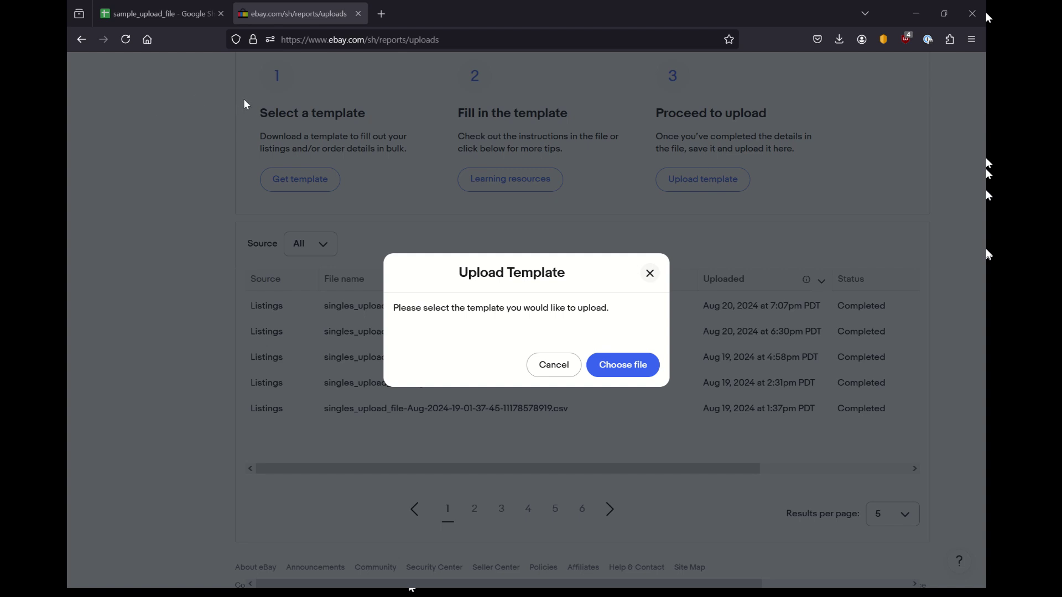
pyautogui.doubleClick(416, 143)
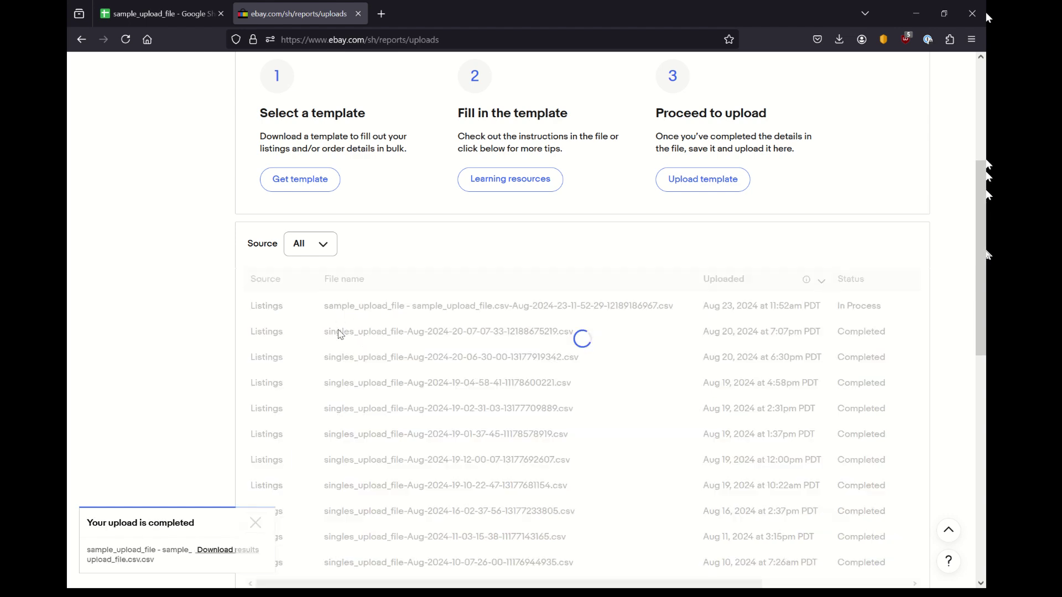
# Look through the upload history and check the processing status of the sample file.
pyautogui.scroll(-10, 332, 276)
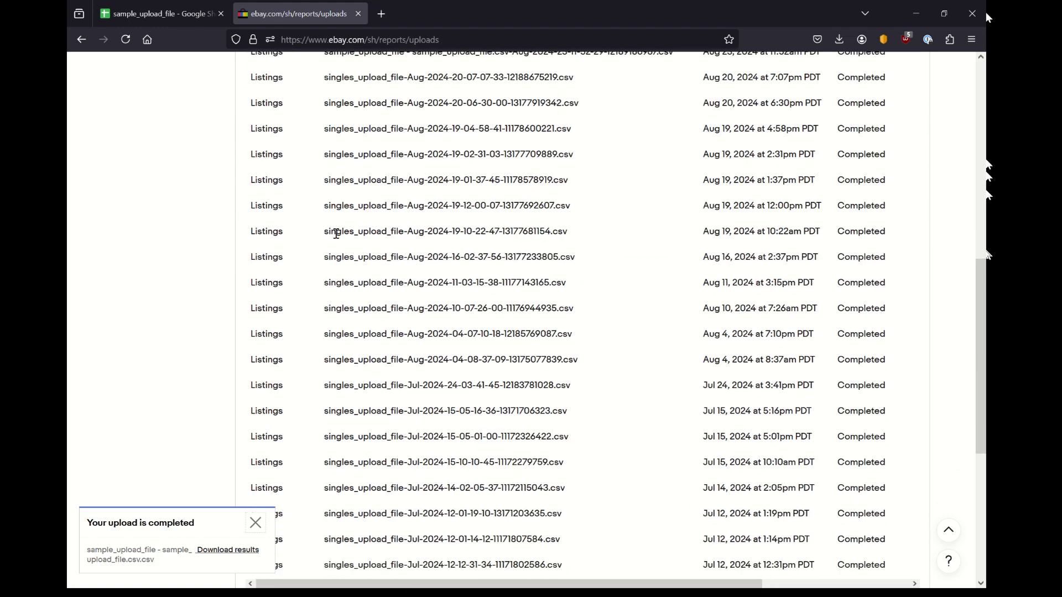
pyautogui.scroll(7, 336, 234)
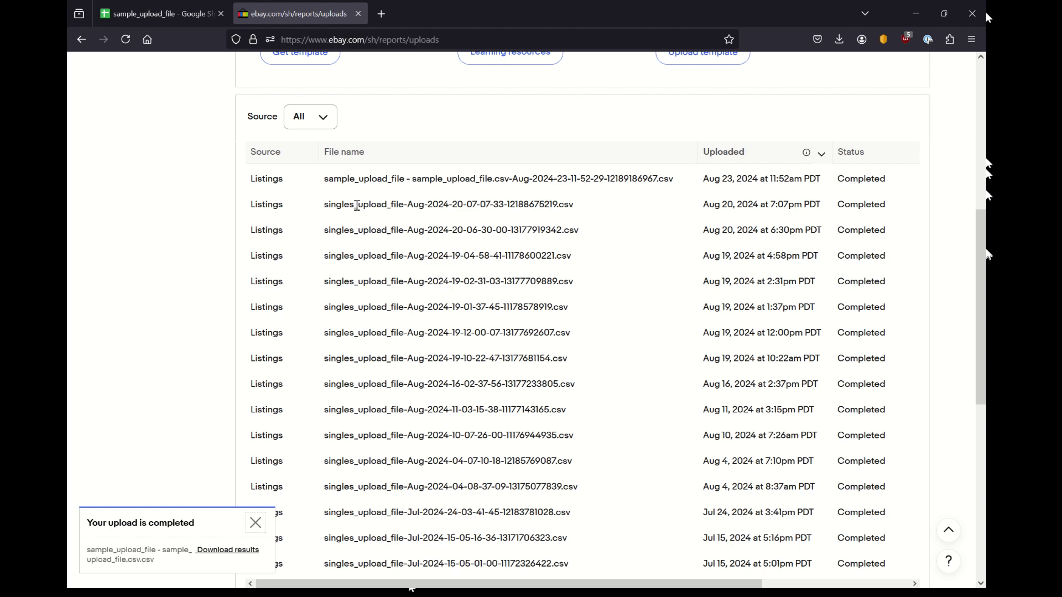
pyautogui.scroll(-8, 600, 248)
pyautogui.scroll(15, 600, 249)
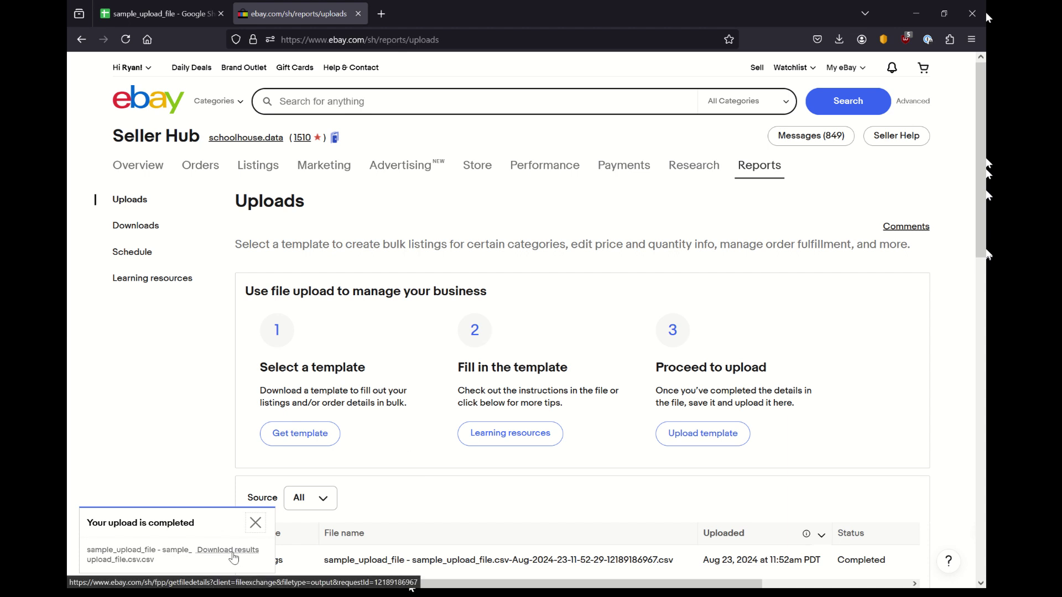
# Open the active listings management page and go to its results table.
pyautogui.moveTo(258, 166)
pyautogui.click(253, 216)
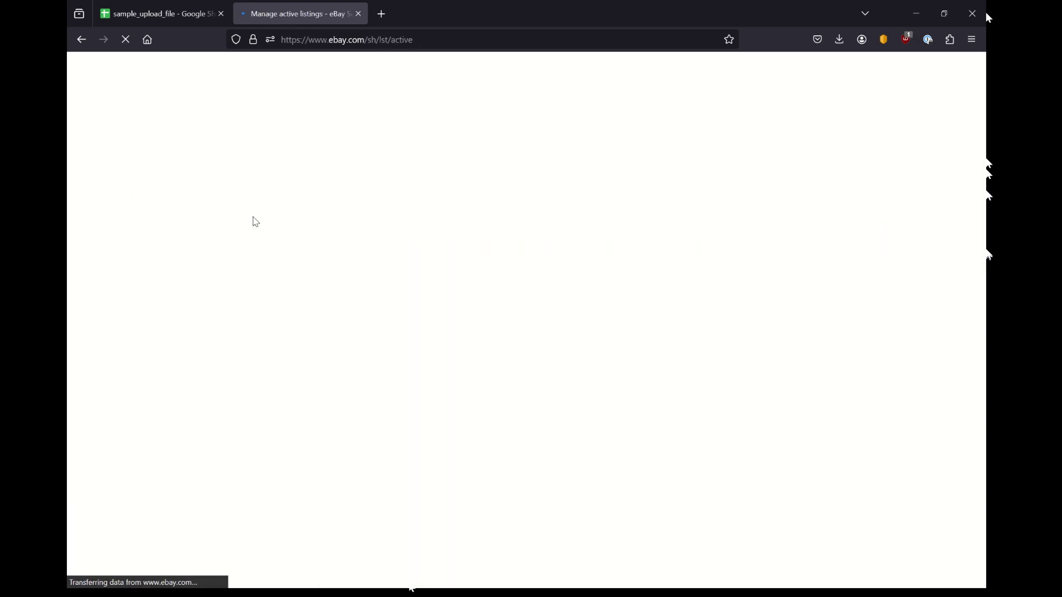
pyautogui.scroll(-3, 313, 218)
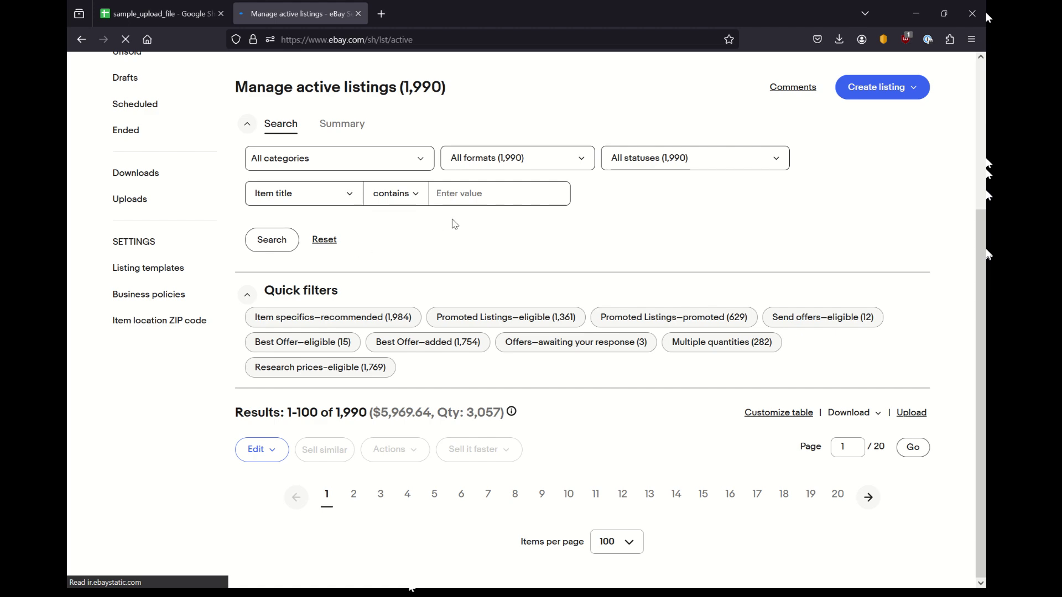
pyautogui.scroll(-2, 421, 223)
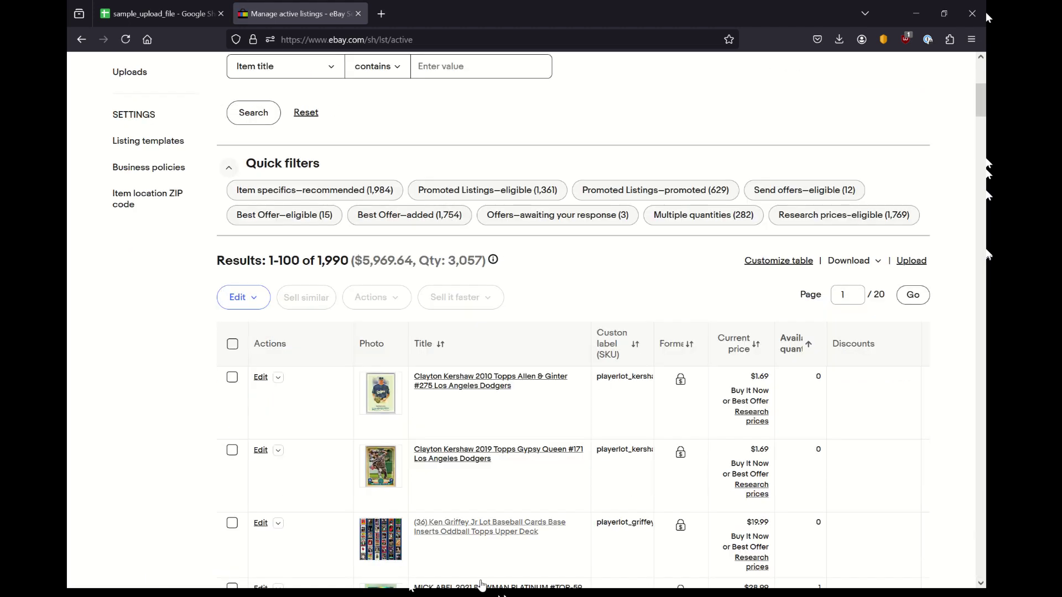
# Sort the active listings by time left, with the longest remaining time first.
pyautogui.moveTo(316, 584); pyautogui.dragTo(555, 592)
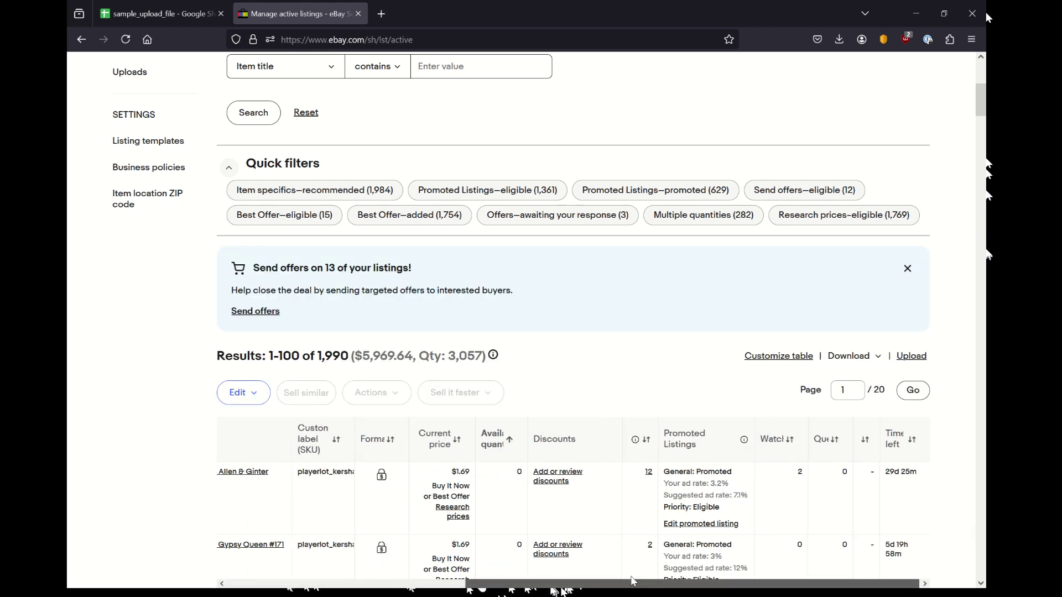
pyautogui.scroll(-3, 980, 329)
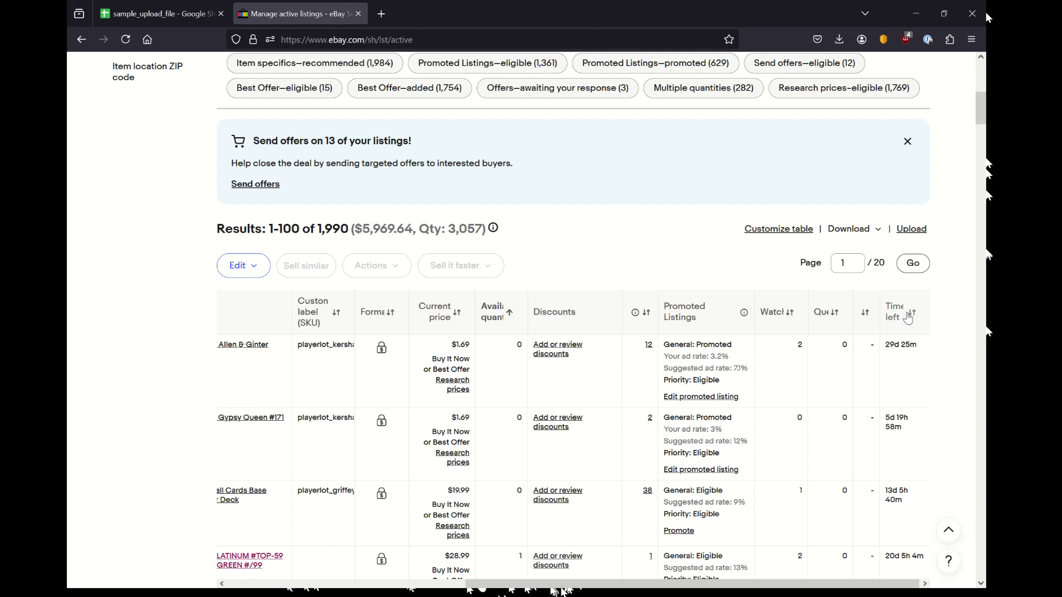
pyautogui.click(908, 317)
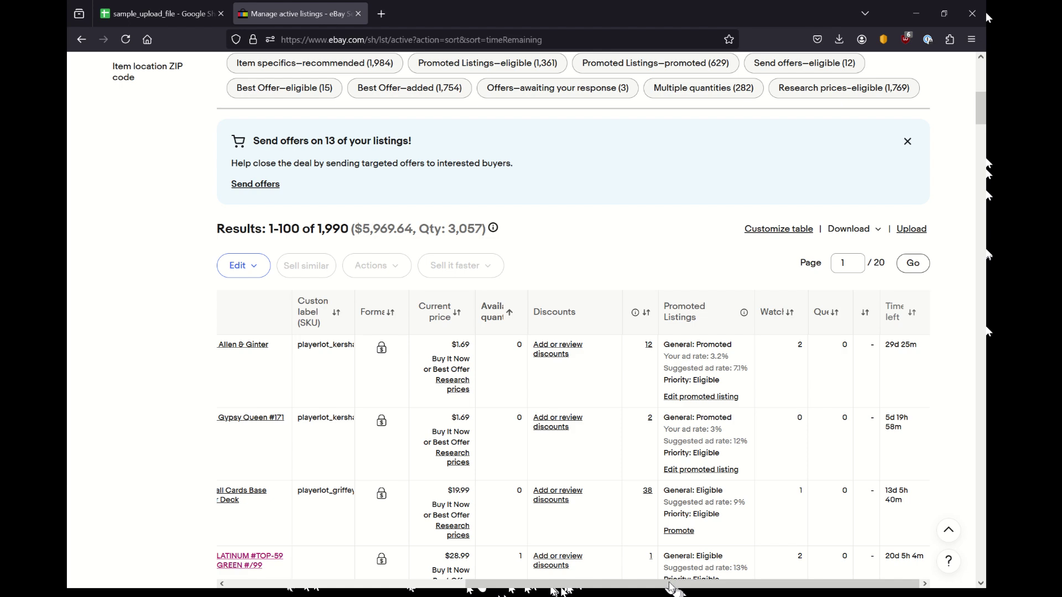
pyautogui.moveTo(671, 587); pyautogui.dragTo(367, 578)
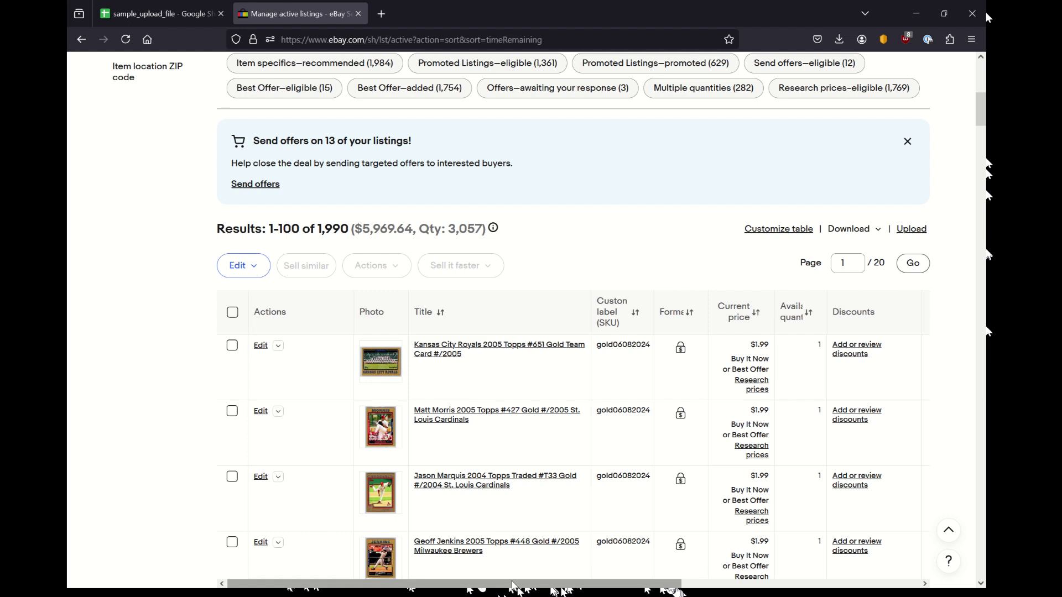
pyautogui.moveTo(513, 586); pyautogui.dragTo(750, 585)
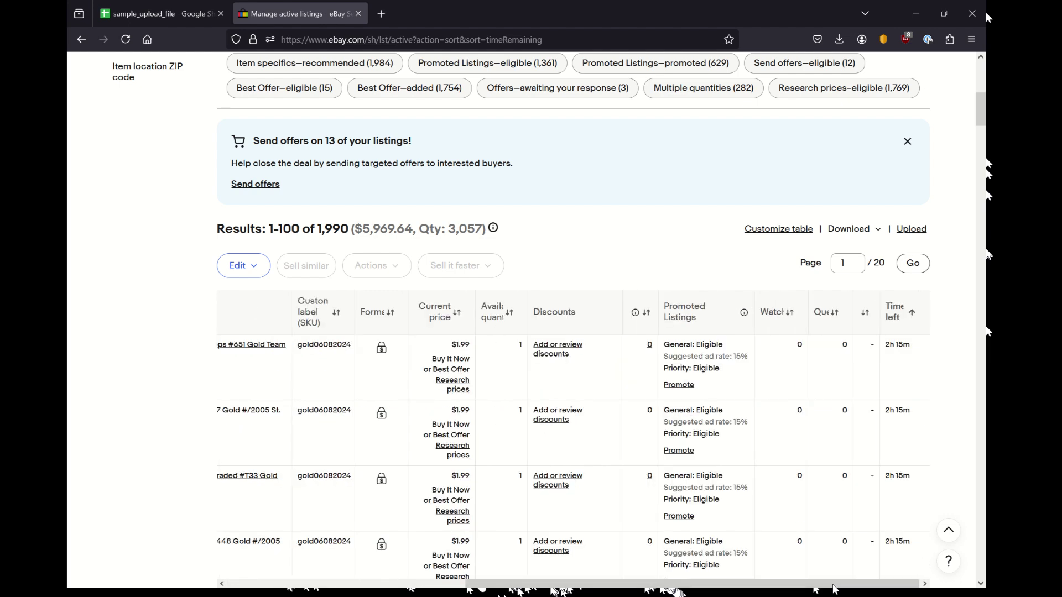
pyautogui.click(911, 324)
# Compare the sheet's cards with the newest active listings and open the Wade Boggs Don Mattingly 2000 Fleer Tradition listing.
pyautogui.click(157, 14)
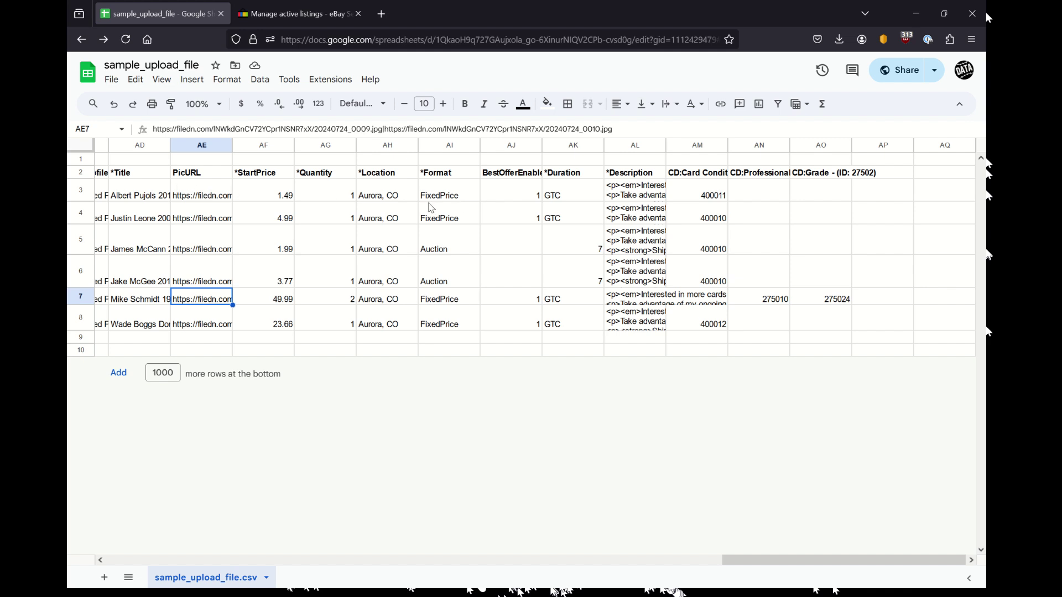
pyautogui.click(320, 16)
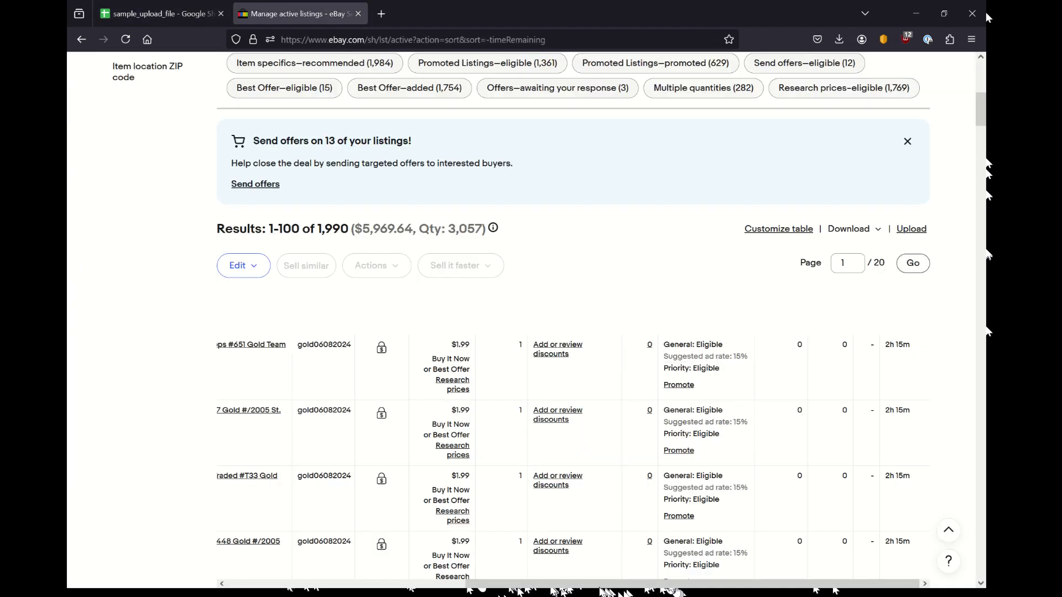
pyautogui.moveTo(593, 585); pyautogui.dragTo(414, 582)
pyautogui.scroll(-3, 483, 552)
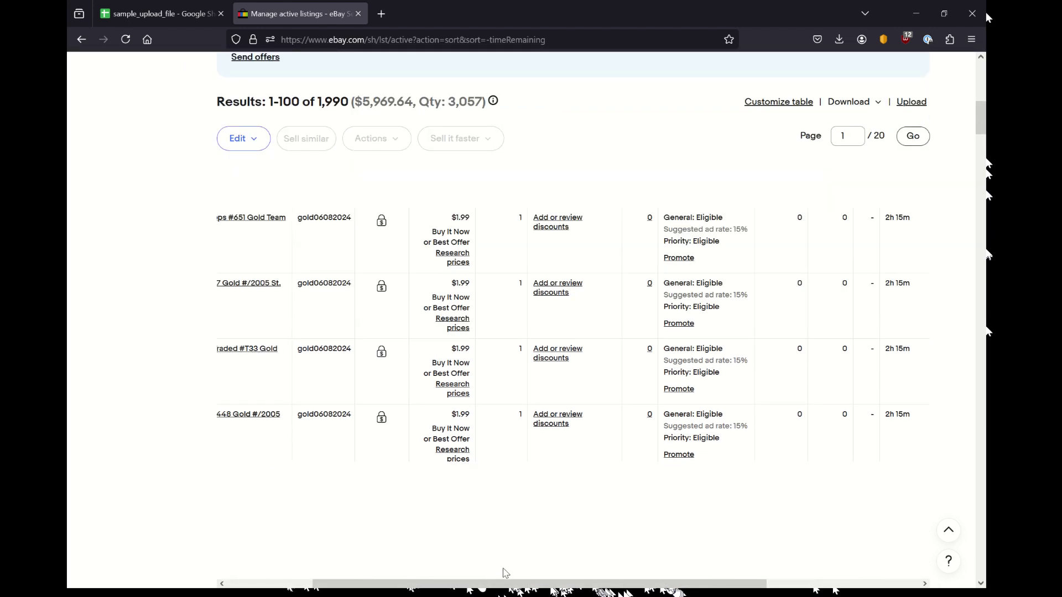
pyautogui.moveTo(509, 586); pyautogui.dragTo(400, 584)
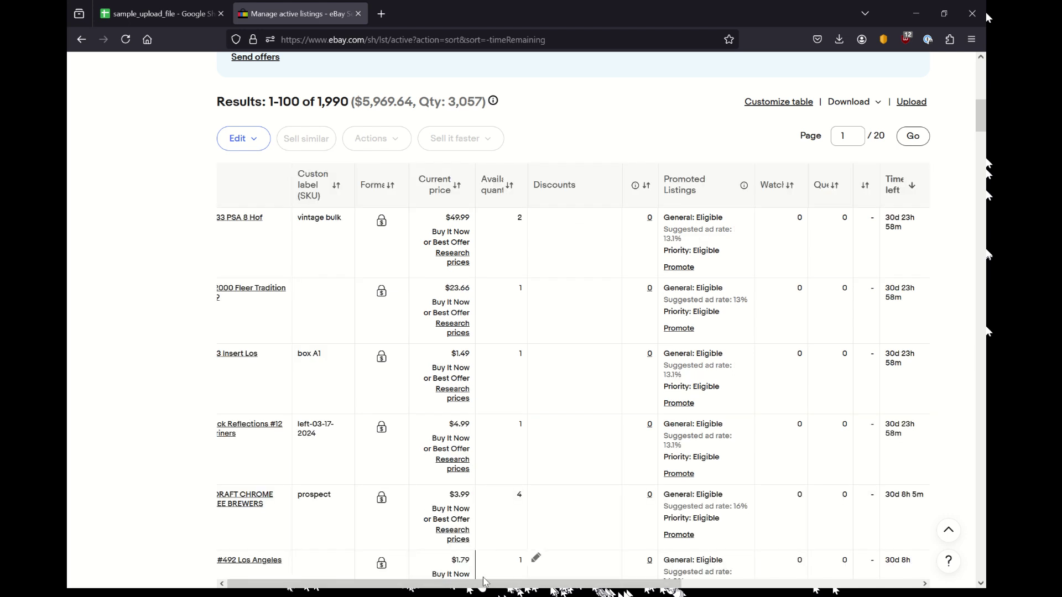
pyautogui.moveTo(524, 586); pyautogui.dragTo(477, 593)
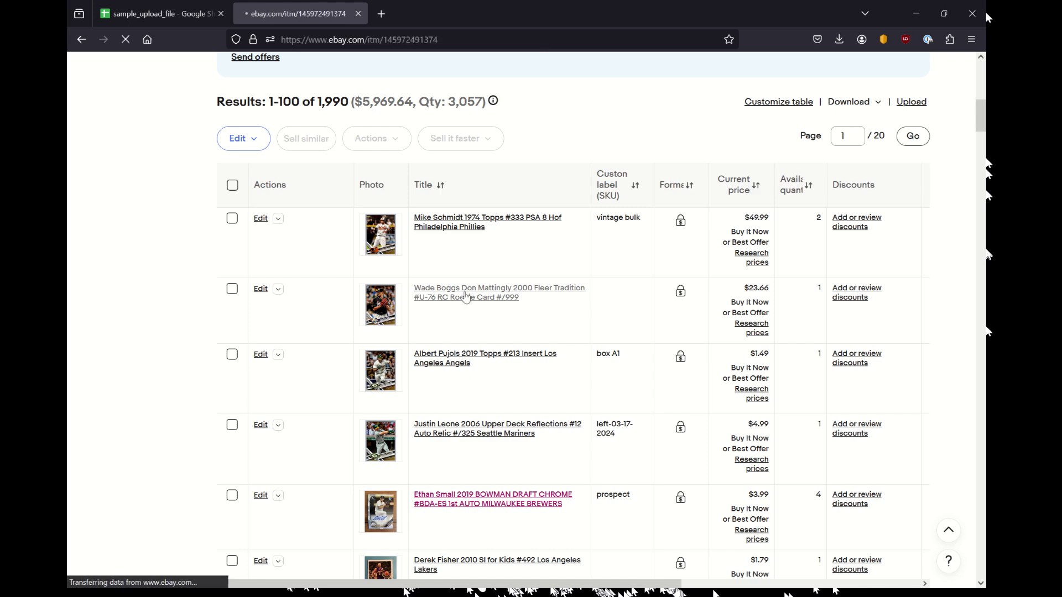
pyautogui.scroll(-3, 467, 298)
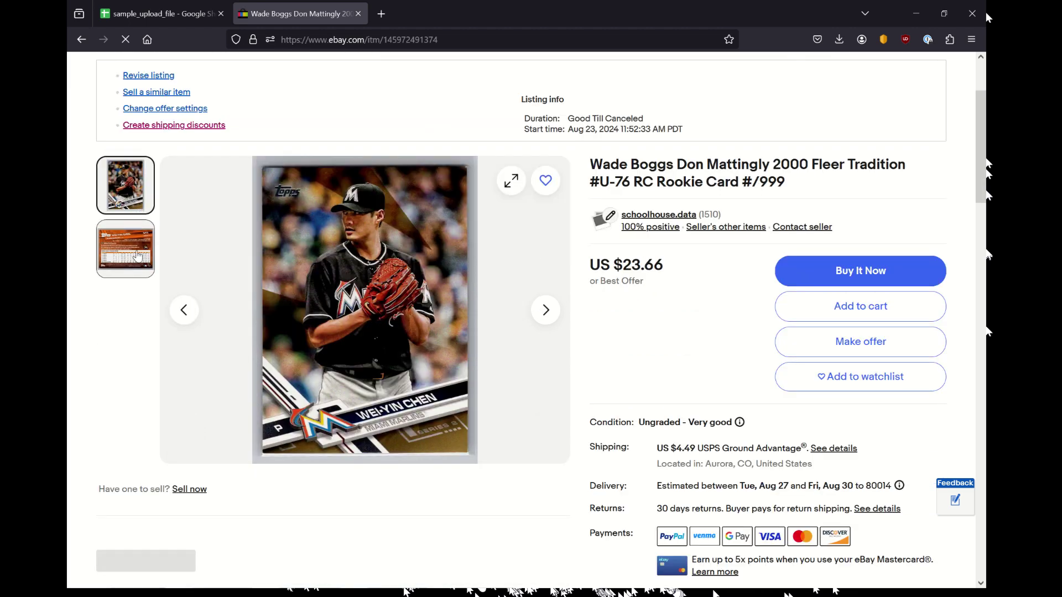
# View the listing's back photo, then switch to the Google Sheets upload file and review the Wade Boggs Don Mattingly row across its columns.
pyautogui.click(131, 247)
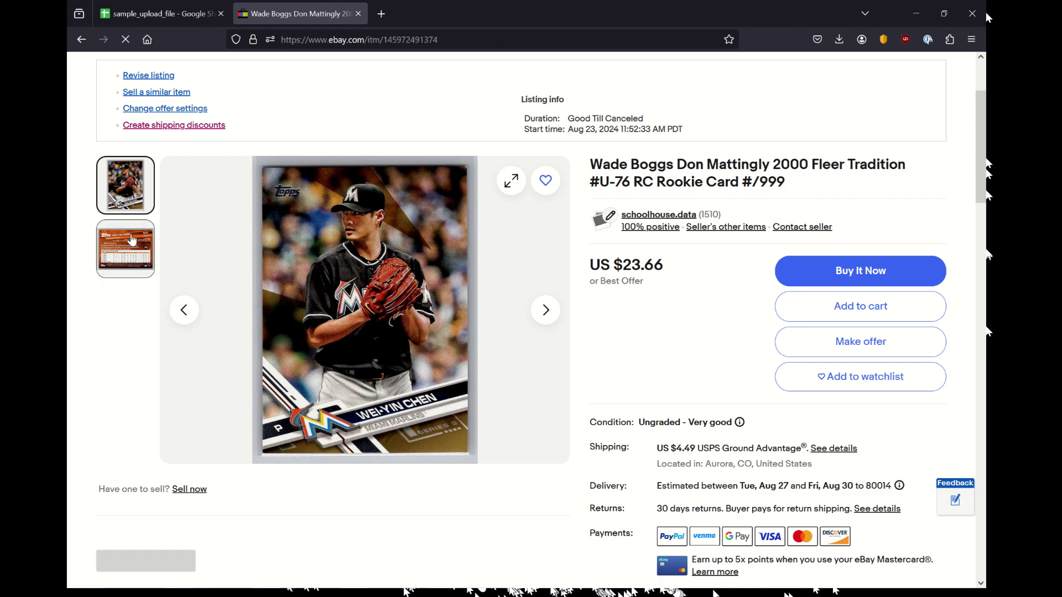
pyautogui.click(194, 7)
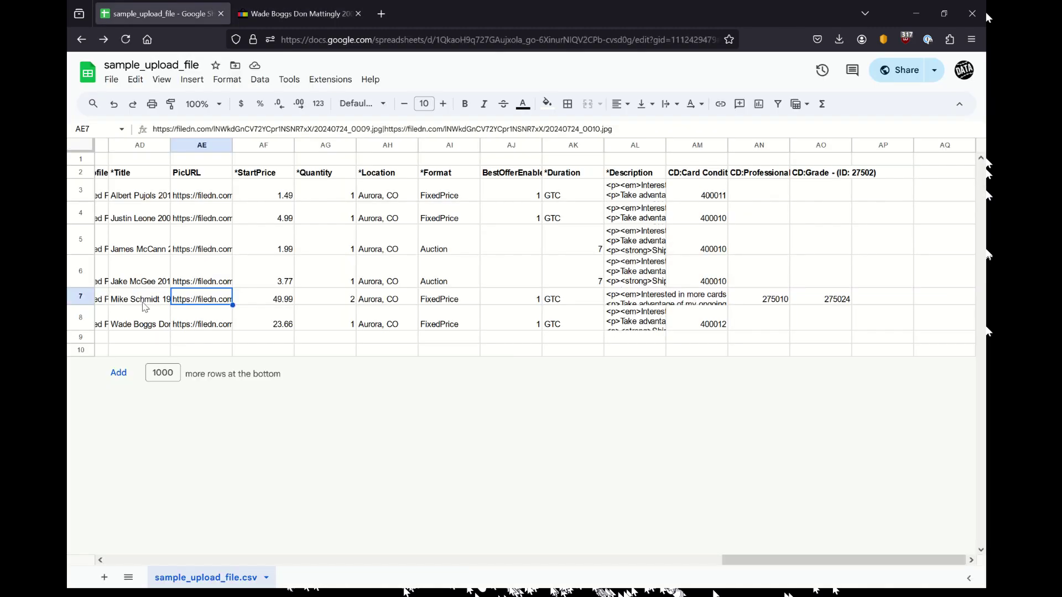
pyautogui.click(150, 327)
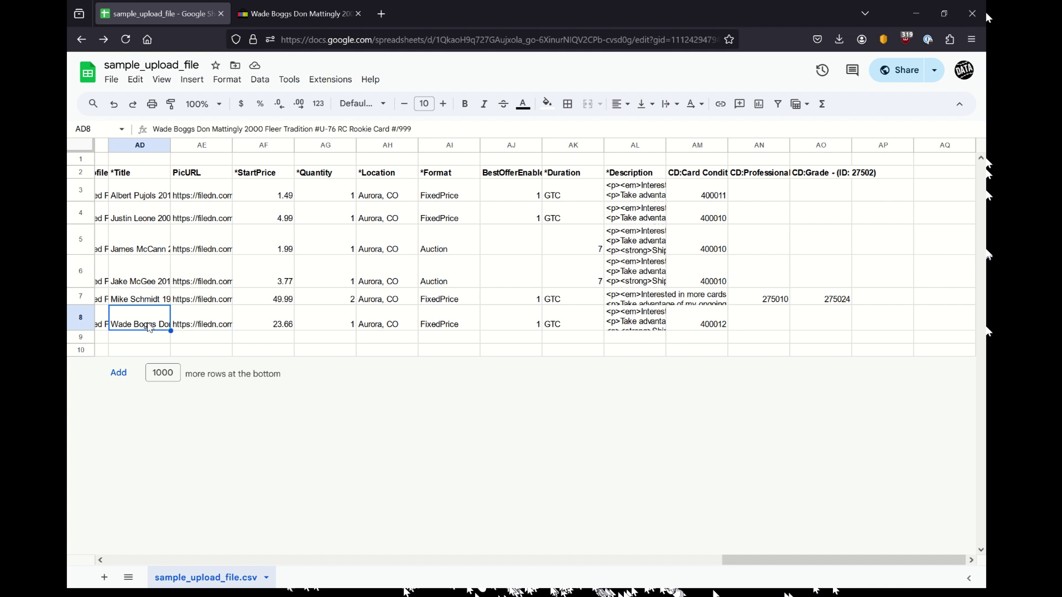
pyautogui.press('Right')
pyautogui.press('Right')
pyautogui.press('Right')
pyautogui.press('Right')
pyautogui.press('Right')
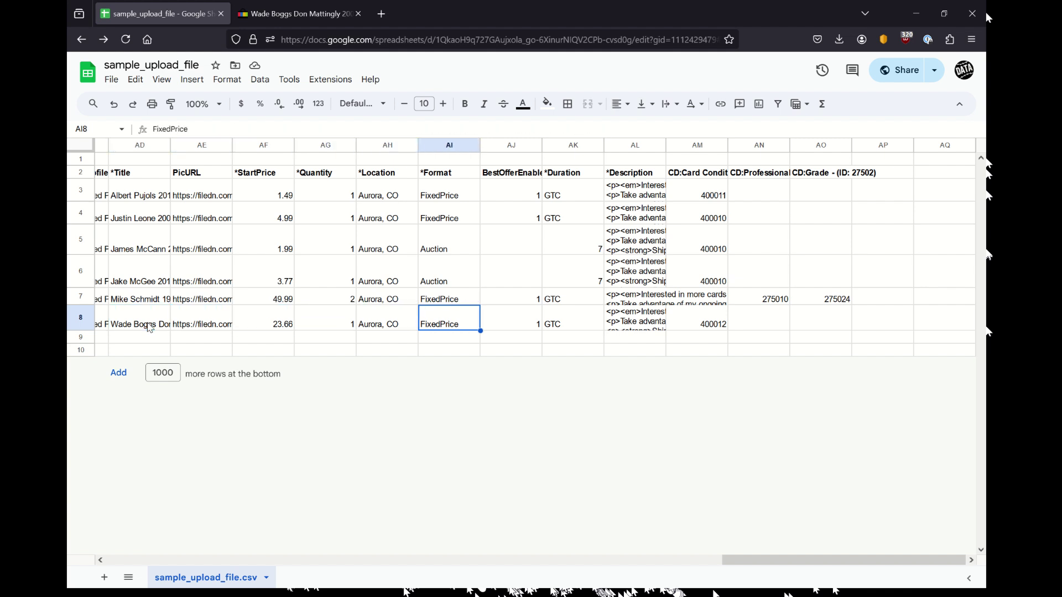
pyautogui.press('Right')
pyautogui.press('Left')
pyautogui.press('Left')
pyautogui.press('Left')
pyautogui.press('Left')
pyautogui.press('Left')
pyautogui.press('Left')
pyautogui.press('Left')
pyautogui.press('Left')
pyautogui.press('Left')
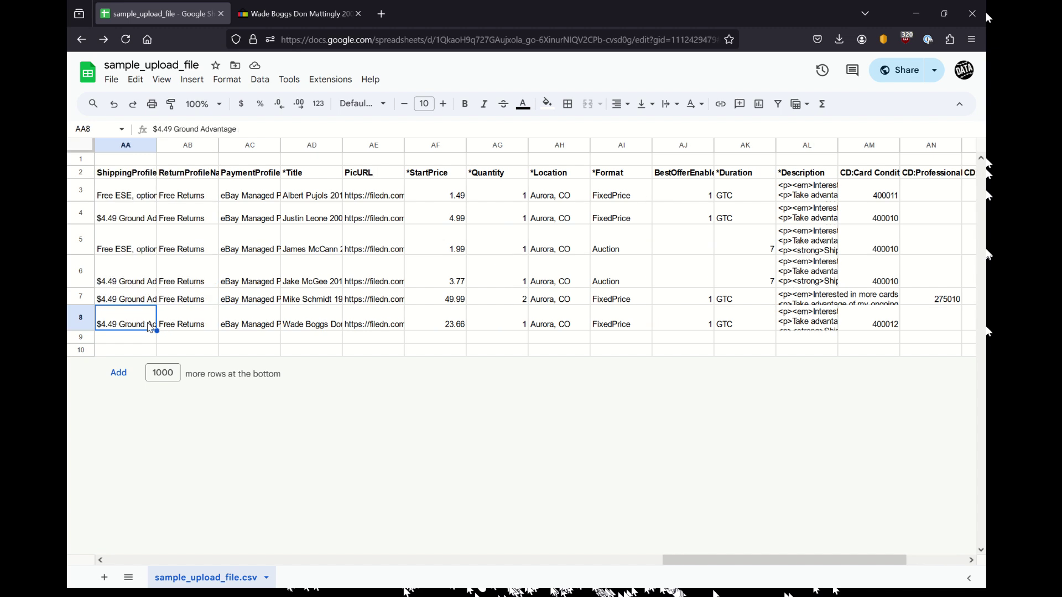
pyautogui.press('Left')
pyautogui.press('Left')
pyautogui.press('Left')
pyautogui.press('Left')
pyautogui.press('Left')
pyautogui.press('Left')
pyautogui.press('Left')
# Return to the eBay listing of the Wade Boggs Don Mattingly card and check its item specifics, highlighting the condition entry.
pyautogui.click(294, 13)
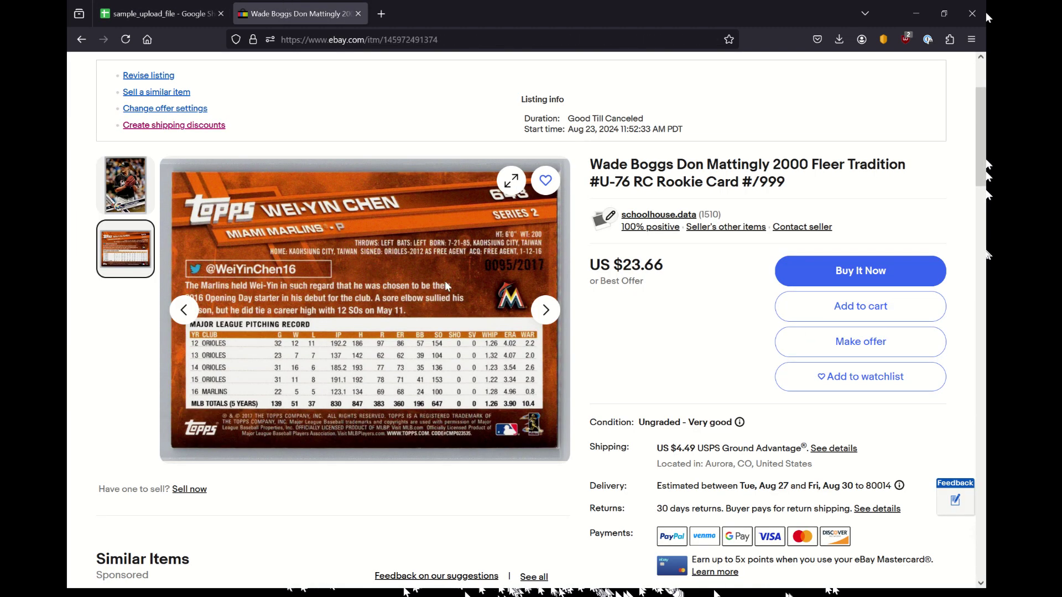
pyautogui.scroll(-12, 608, 211)
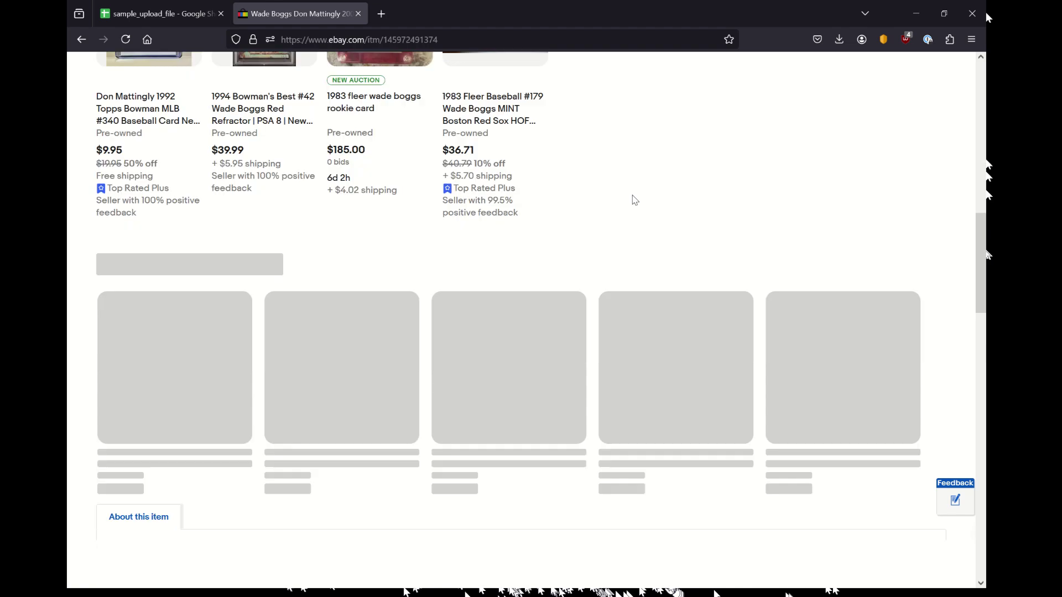
pyautogui.scroll(8, 599, 174)
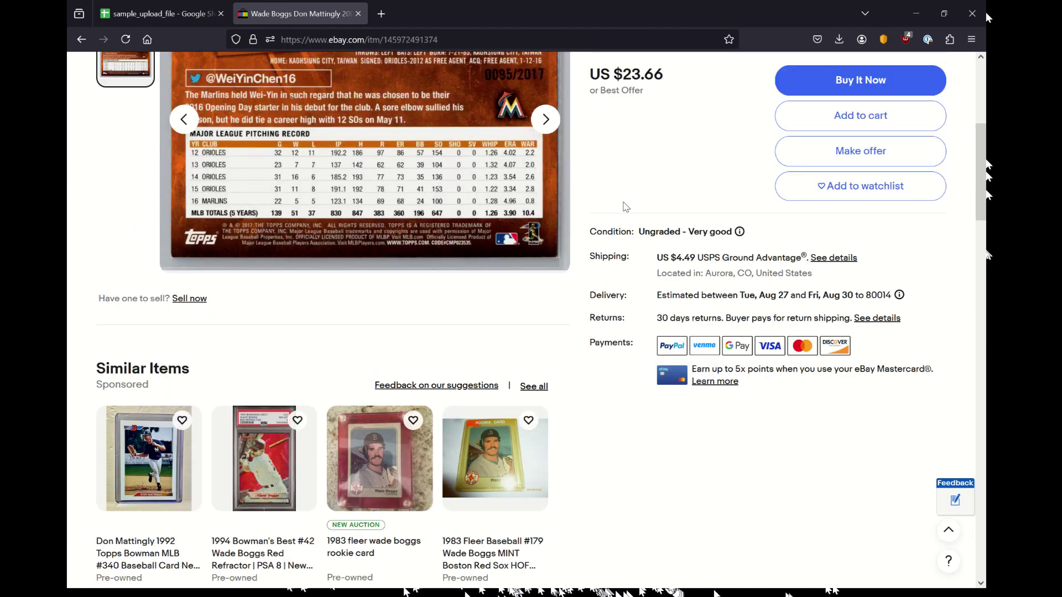
pyautogui.scroll(-20, 625, 206)
pyautogui.scroll(4, 636, 221)
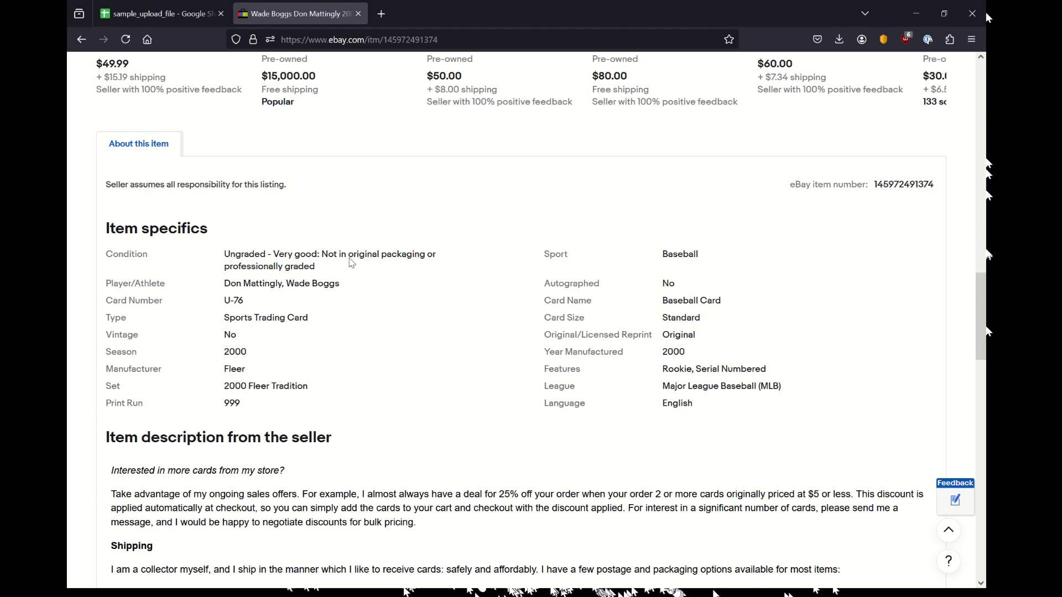
pyautogui.moveTo(224, 255); pyautogui.dragTo(348, 255)
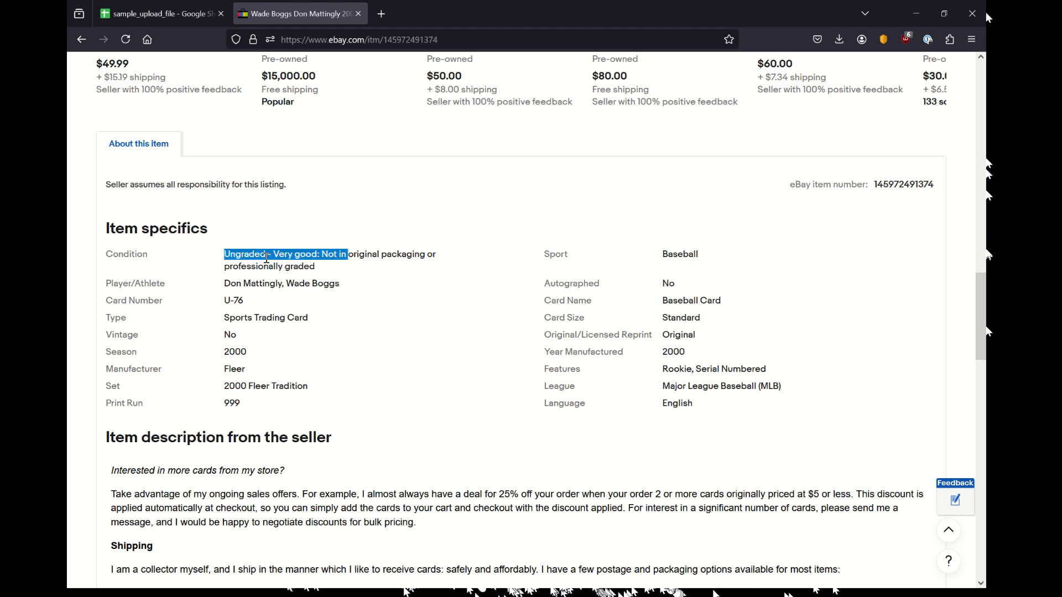
pyautogui.click(267, 258)
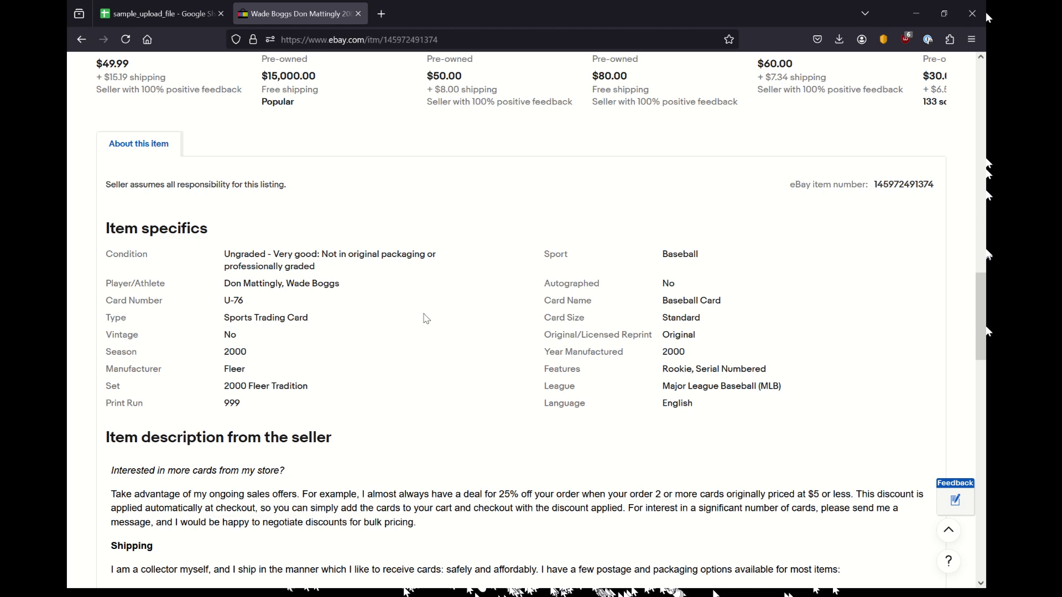
# Read the seller's item description, covering shipping, handling, returns and condition, and return to the start of the listing.
pyautogui.scroll(-5, 426, 318)
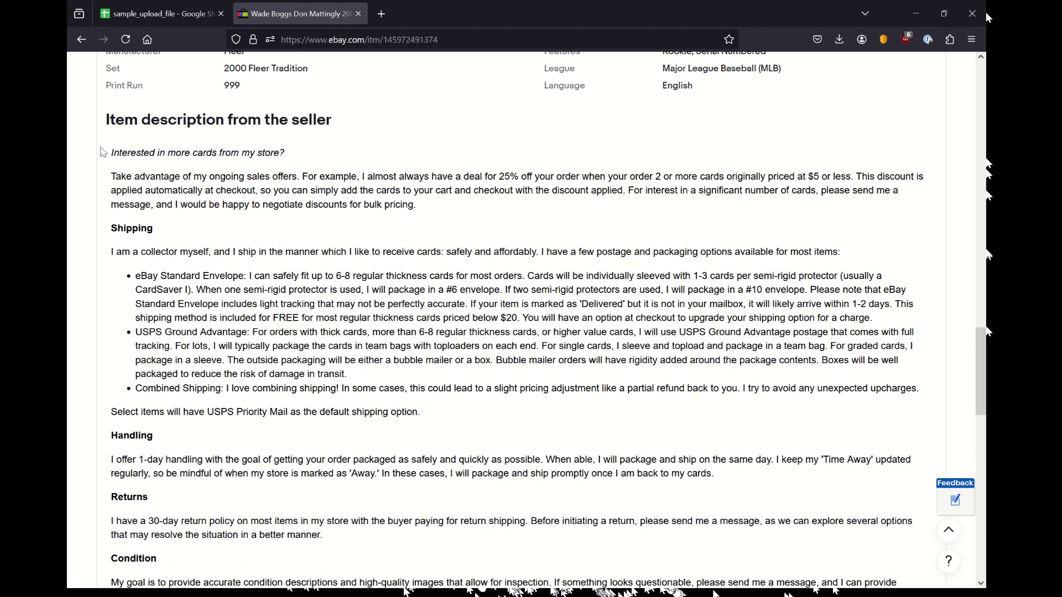
pyautogui.scroll(-3, 497, 409)
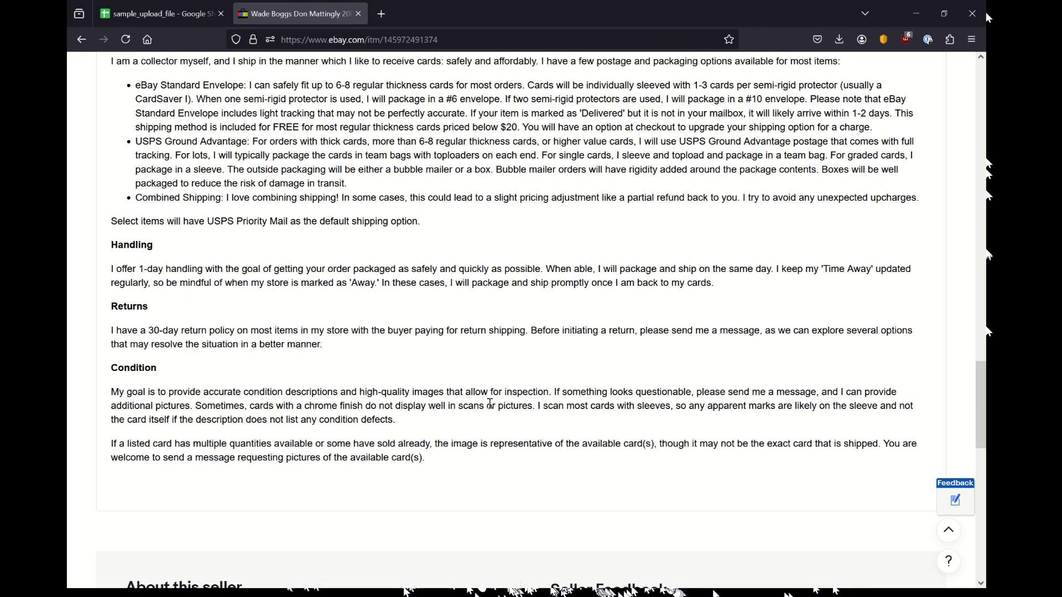
pyautogui.scroll(1, 471, 405)
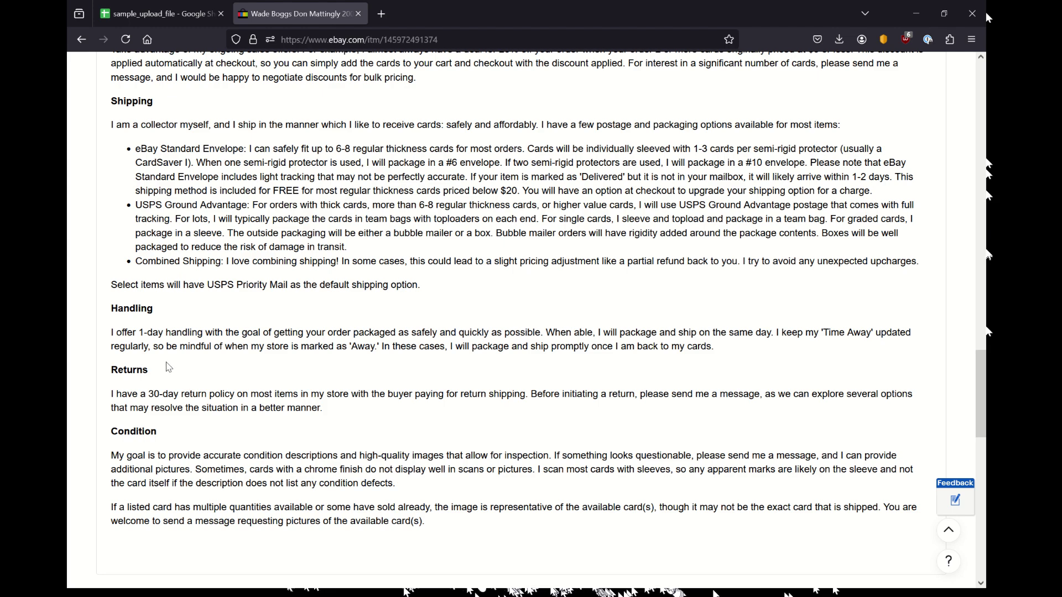
pyautogui.scroll(-3, 169, 367)
pyautogui.scroll(7, 232, 282)
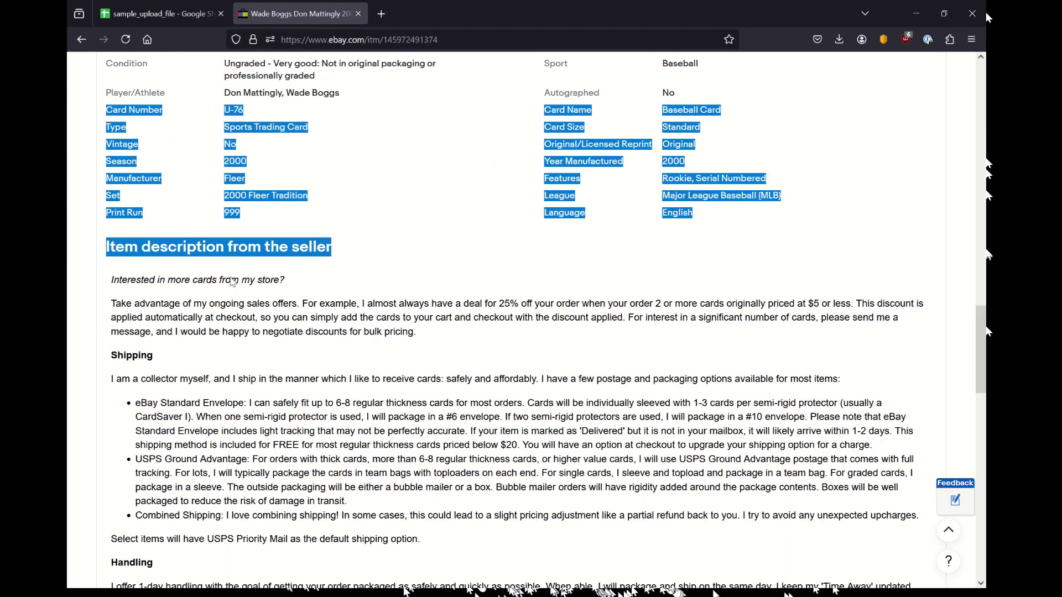
pyautogui.scroll(15, 232, 282)
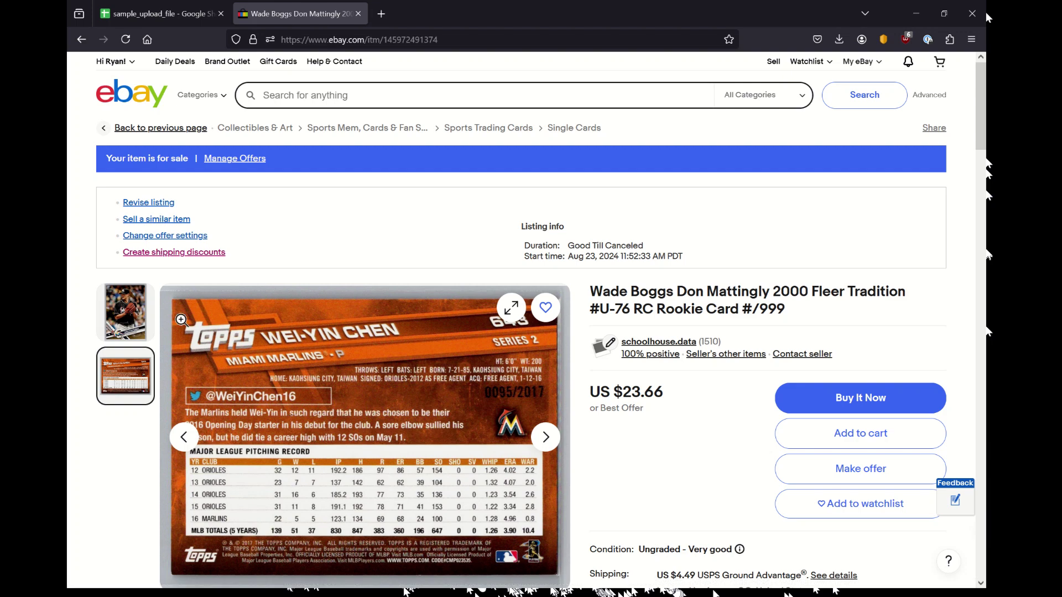
# Open the Mike Schmidt 1974 Topps #333 listing, highlight PSA 8 in its title and go to its item specifics.
pyautogui.click(77, 40)
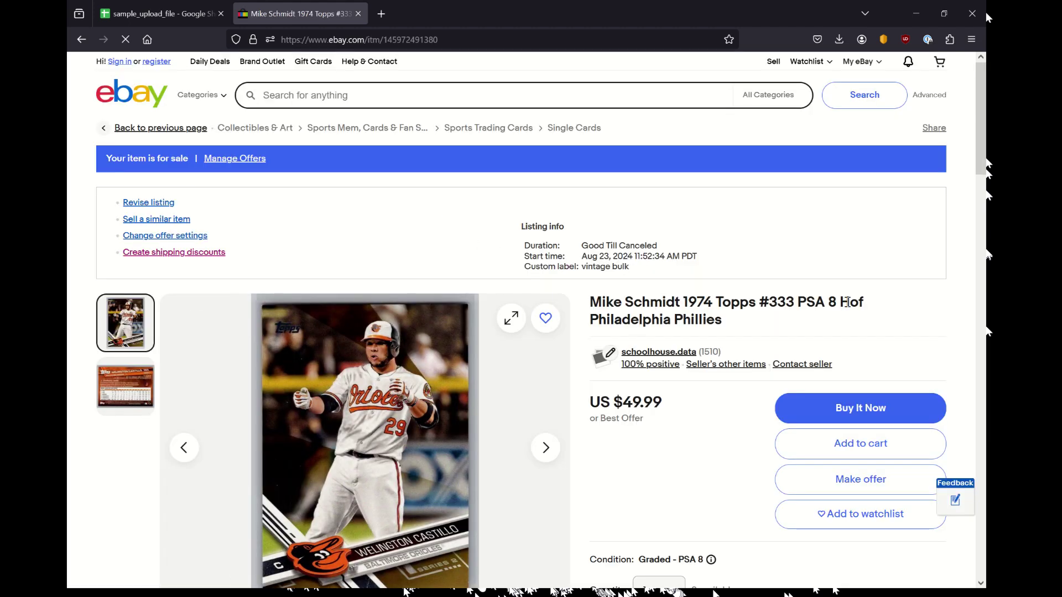
pyautogui.moveTo(802, 311); pyautogui.dragTo(841, 302)
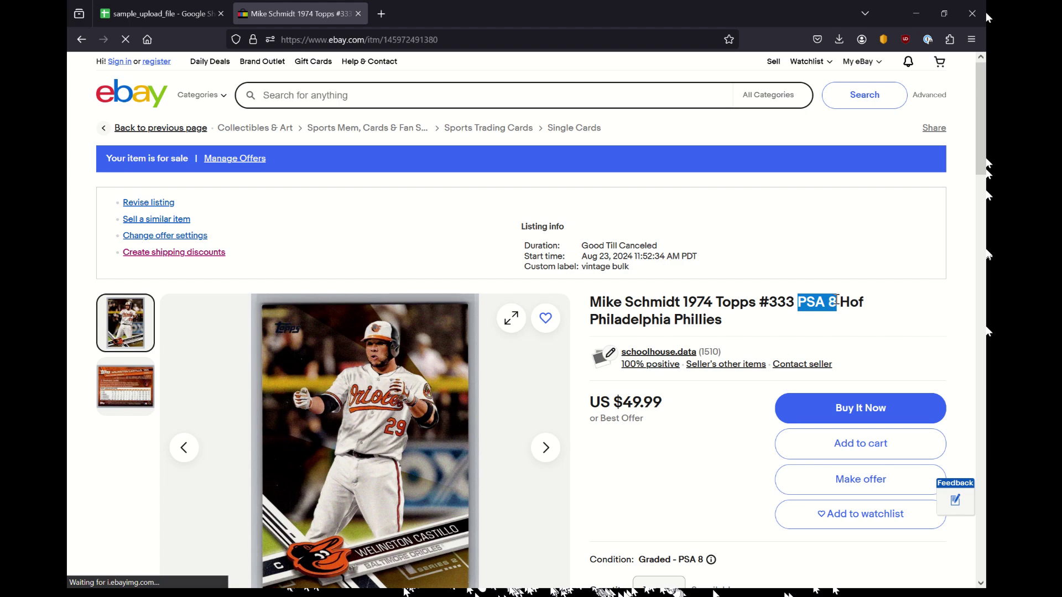
pyautogui.scroll(-3, 780, 284)
pyautogui.scroll(-4, 752, 258)
pyautogui.scroll(-10, 752, 259)
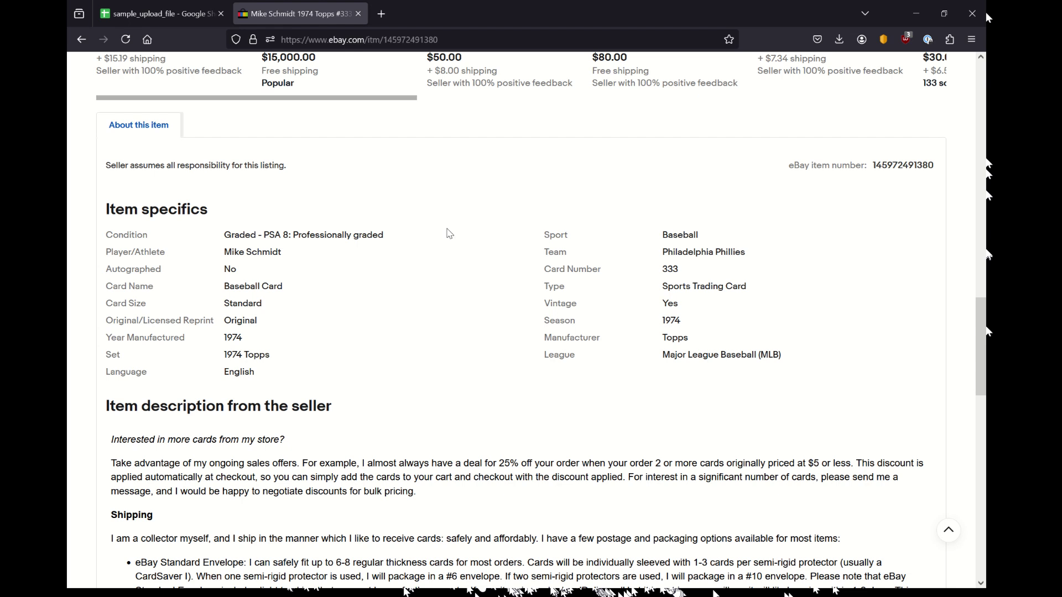
# Highlight the condition entry, the grader and the grade in the Mike Schmidt item specifics, and return to the active listings page.
pyautogui.moveTo(229, 238); pyautogui.dragTo(400, 245)
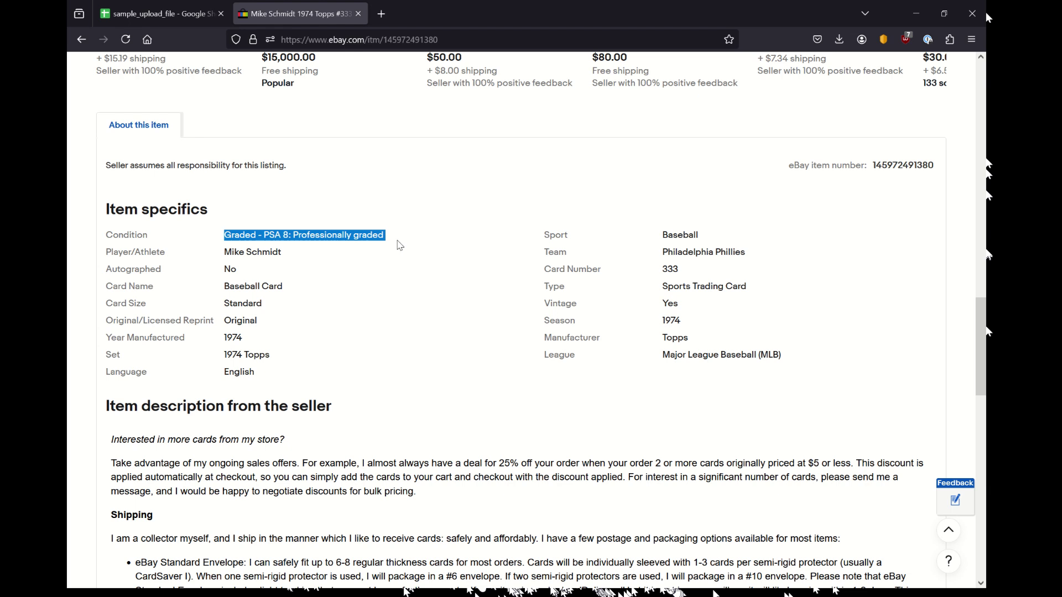
pyautogui.click(236, 233)
pyautogui.moveTo(262, 235); pyautogui.dragTo(281, 231)
pyautogui.click(287, 237)
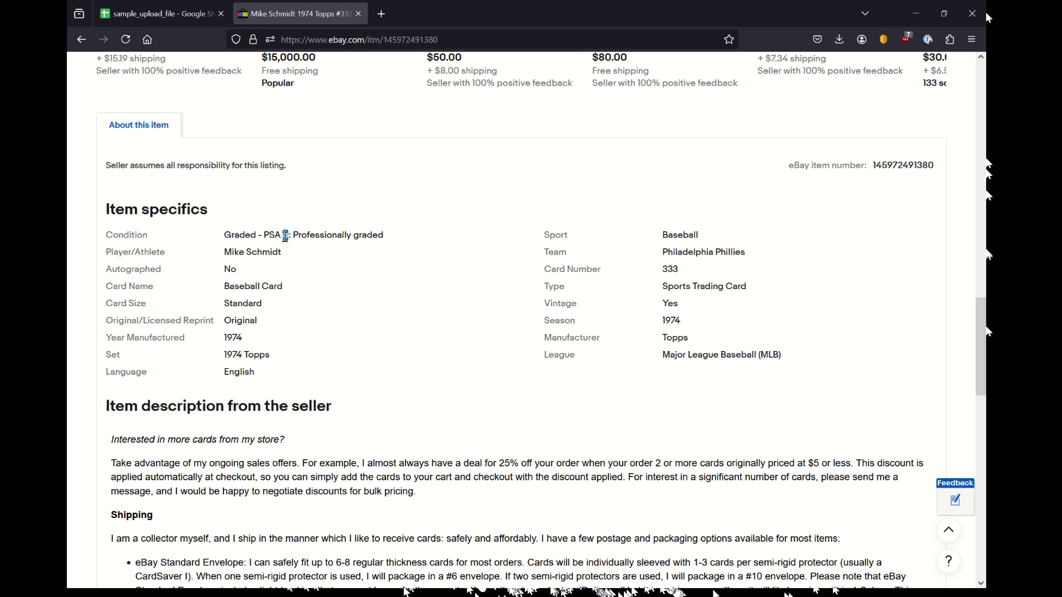
pyautogui.click(81, 39)
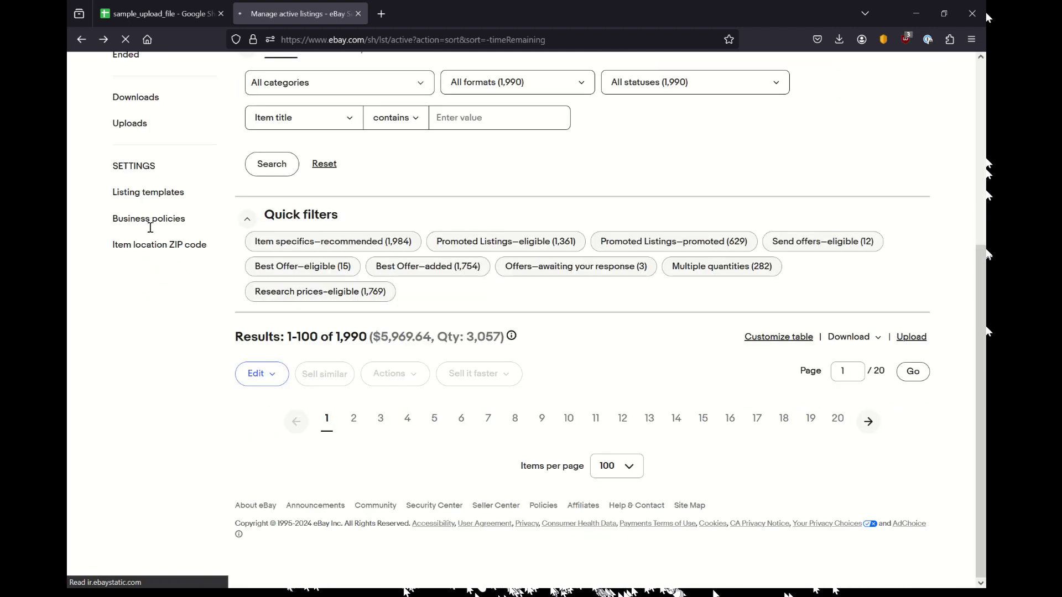
# Switch to the Google Sheets upload file and review the Albert Pujols row from the set column through the final grading columns.
pyautogui.click(133, 15)
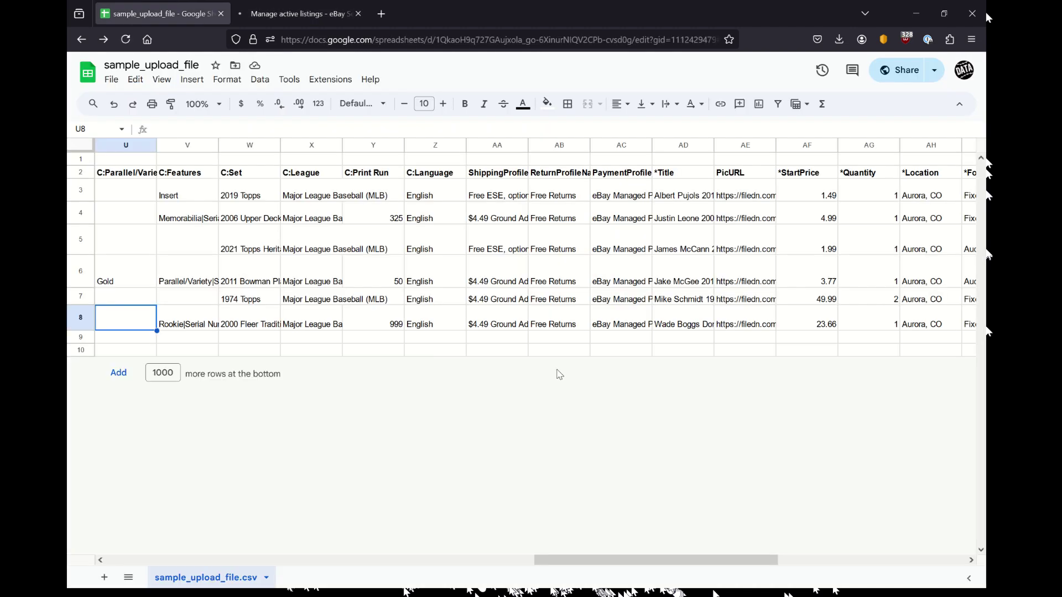
pyautogui.click(237, 198)
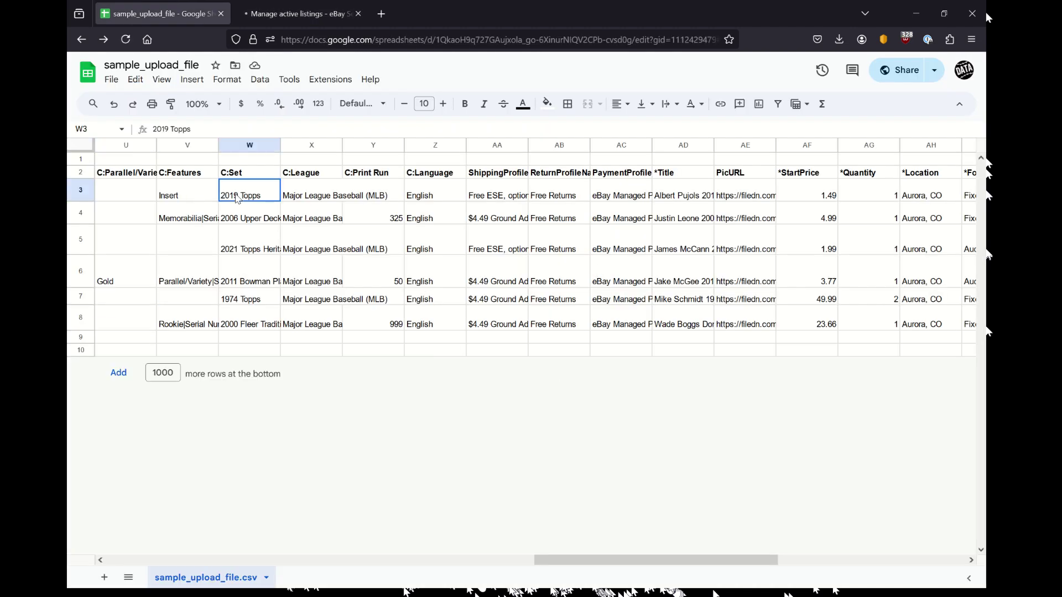
pyautogui.press('Right')
pyautogui.press('Right')
pyautogui.press('Right')
pyautogui.press('Right')
pyautogui.press('Right')
pyautogui.press('Right')
pyautogui.press('Right')
pyautogui.press('Right')
pyautogui.press('Right')
pyautogui.press('Right')
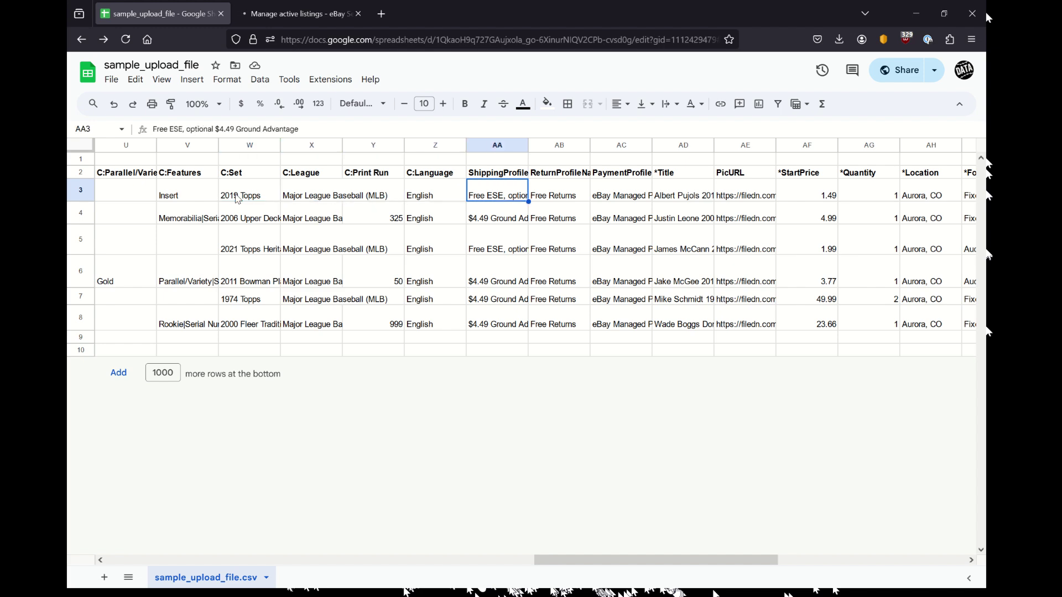
pyautogui.press('Right')
pyautogui.press('Right')
pyautogui.press('Right')
pyautogui.press('Right')
pyautogui.press('Right')
pyautogui.press('Right')
pyautogui.press('Right')
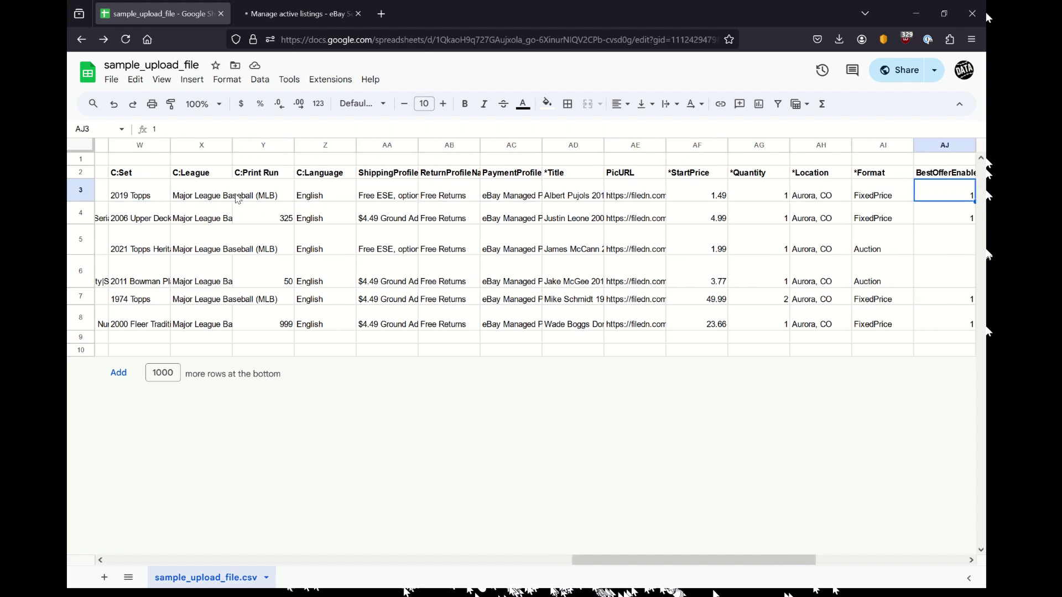
pyautogui.press('Right')
pyautogui.press('Right')
pyautogui.press('Right')
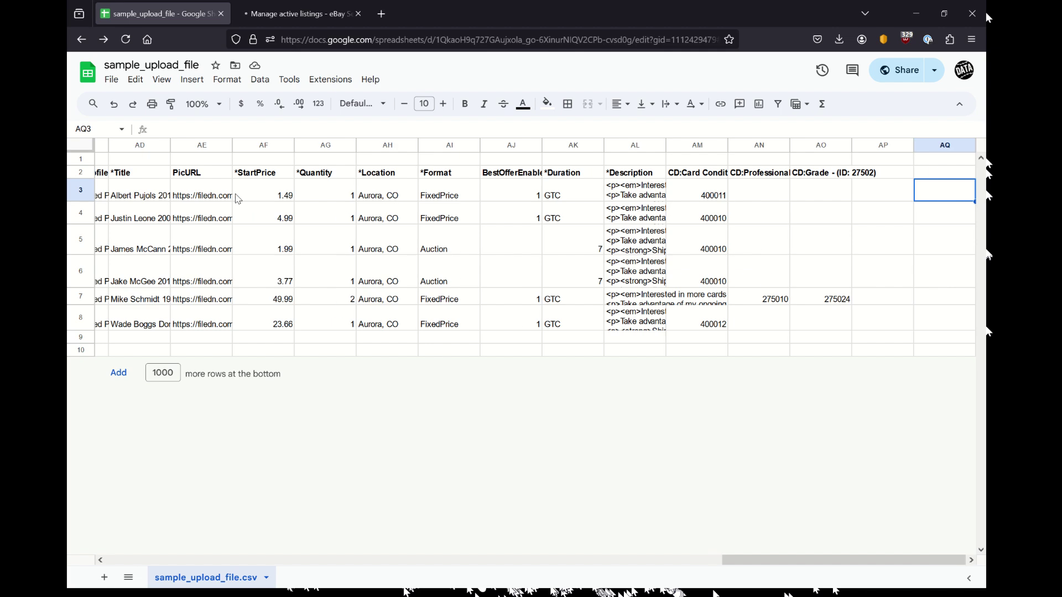
# Go back along the Albert Pujols row to the language column, reviewing its listing details and business policy profiles.
pyautogui.press('Left')
pyautogui.press('Left')
pyautogui.press('Left')
pyautogui.press('Left')
pyautogui.press('Left')
pyautogui.press('Left')
pyautogui.press('Left')
pyautogui.press('Left')
pyautogui.press('Left')
pyautogui.press('Left')
pyautogui.press('Left')
pyautogui.press('Left')
pyautogui.press('Left')
pyautogui.press('Left')
pyautogui.press('Left')
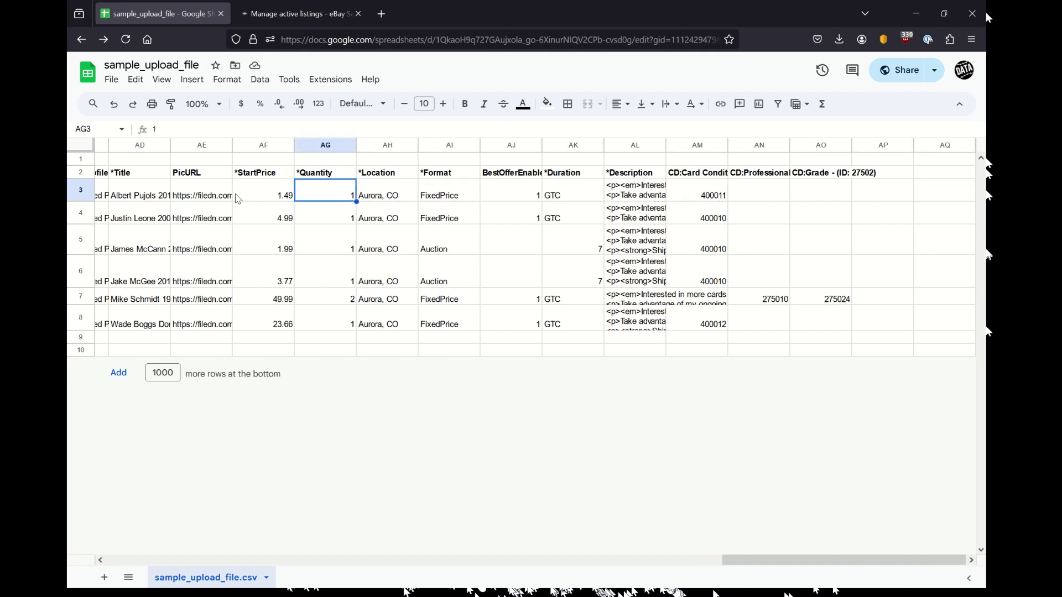
pyautogui.press('Left')
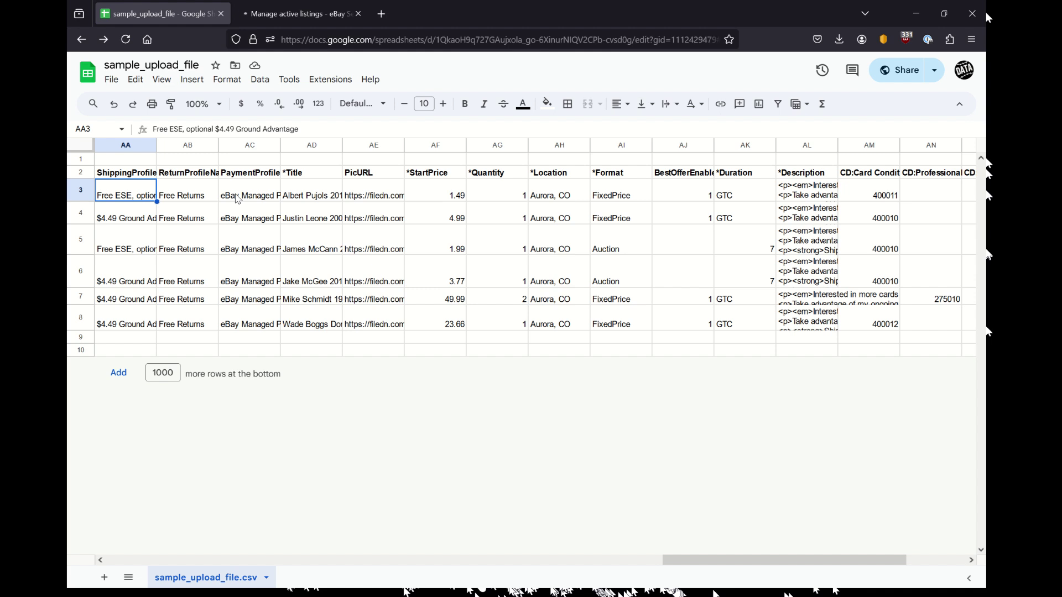
pyautogui.press('Left')
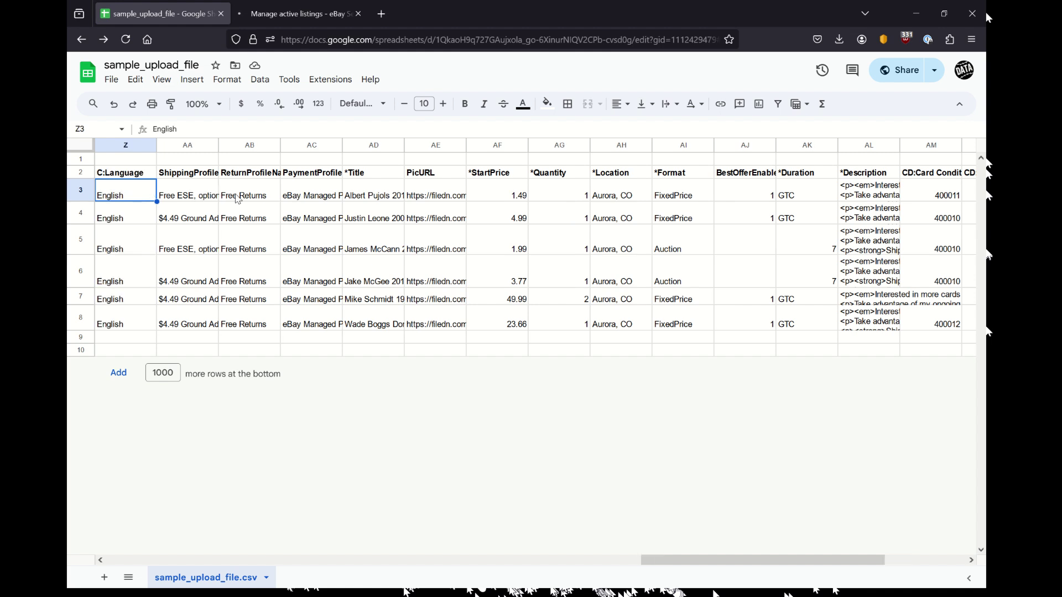
# Check the Albert Pujols row's payment profile, highlight the neighbouring block of card data, and select the James McCann row's print run cell.
pyautogui.click(316, 200)
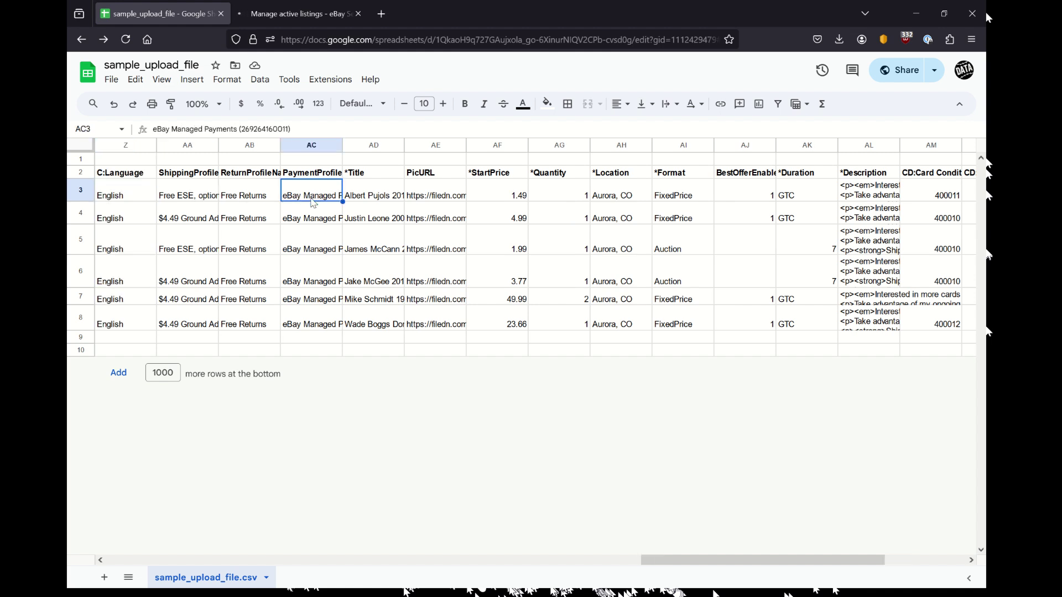
pyautogui.moveTo(313, 203); pyautogui.dragTo(74, 312)
pyautogui.click(226, 252)
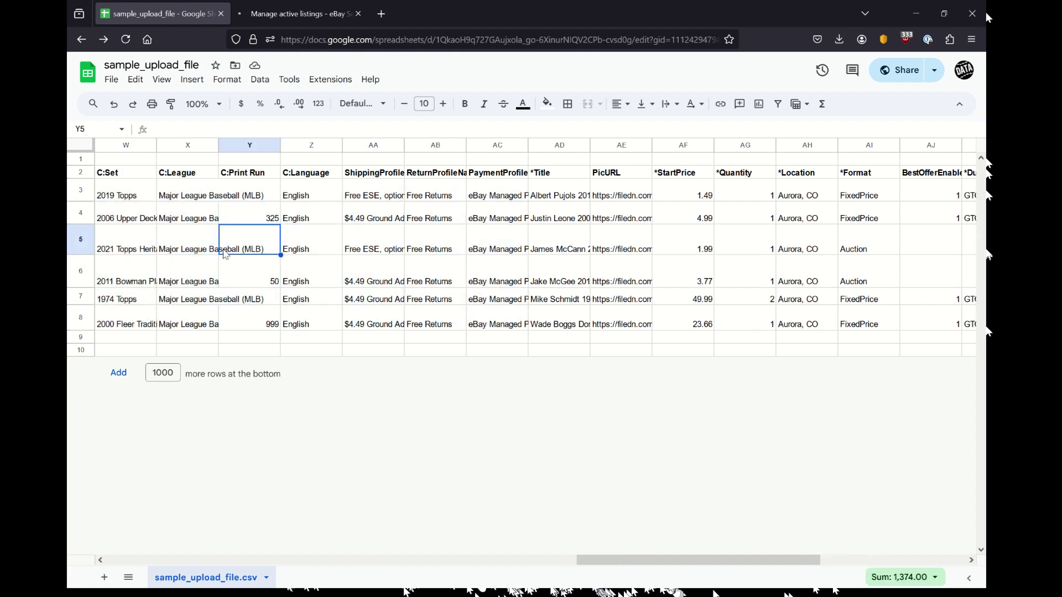